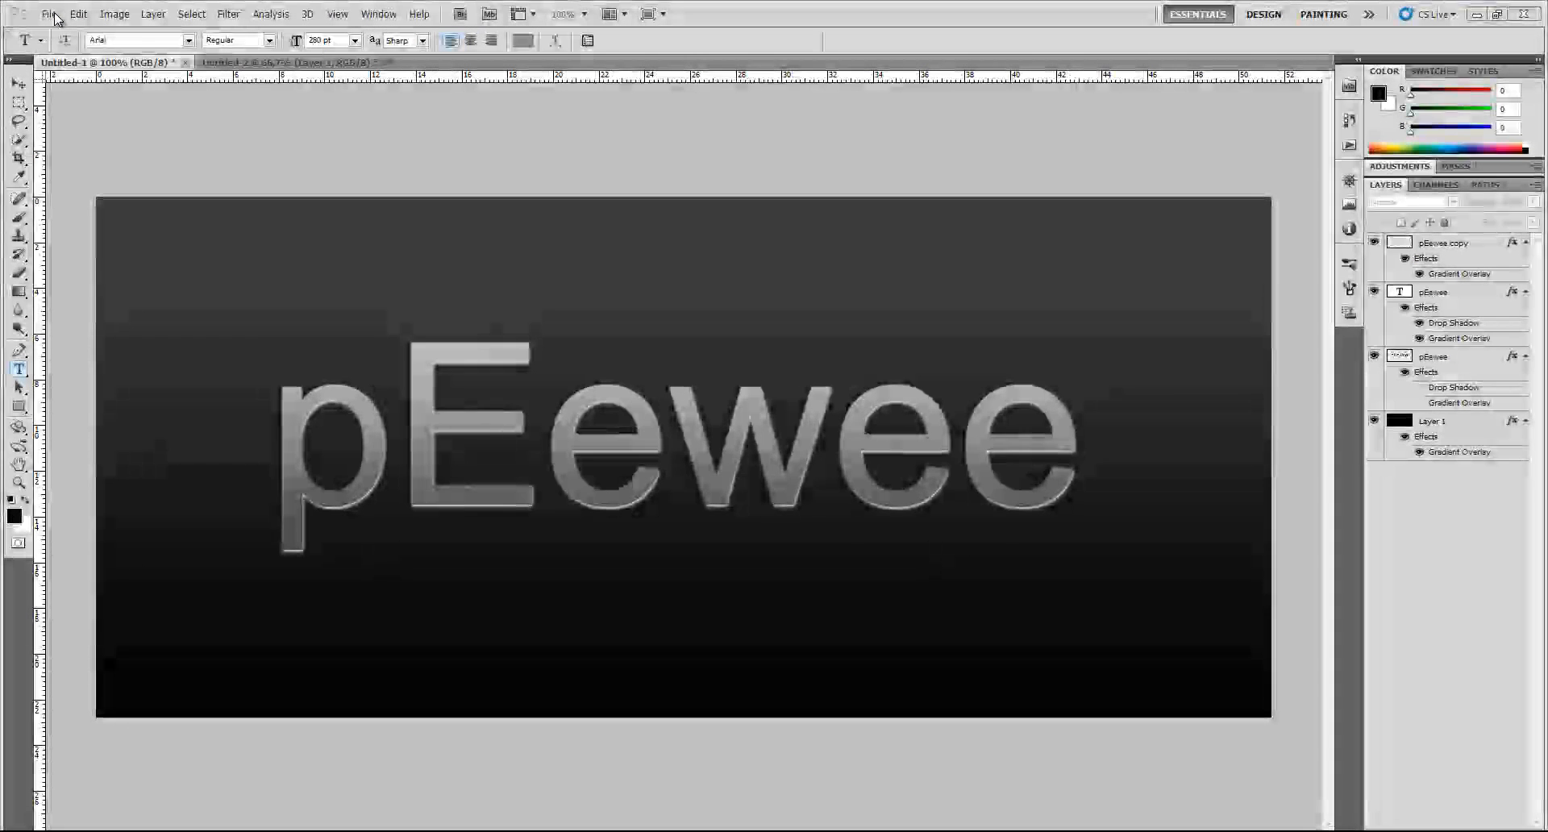
# Switch to the blank, transparent Untitled-2 document.
pyautogui.click(235, 63)
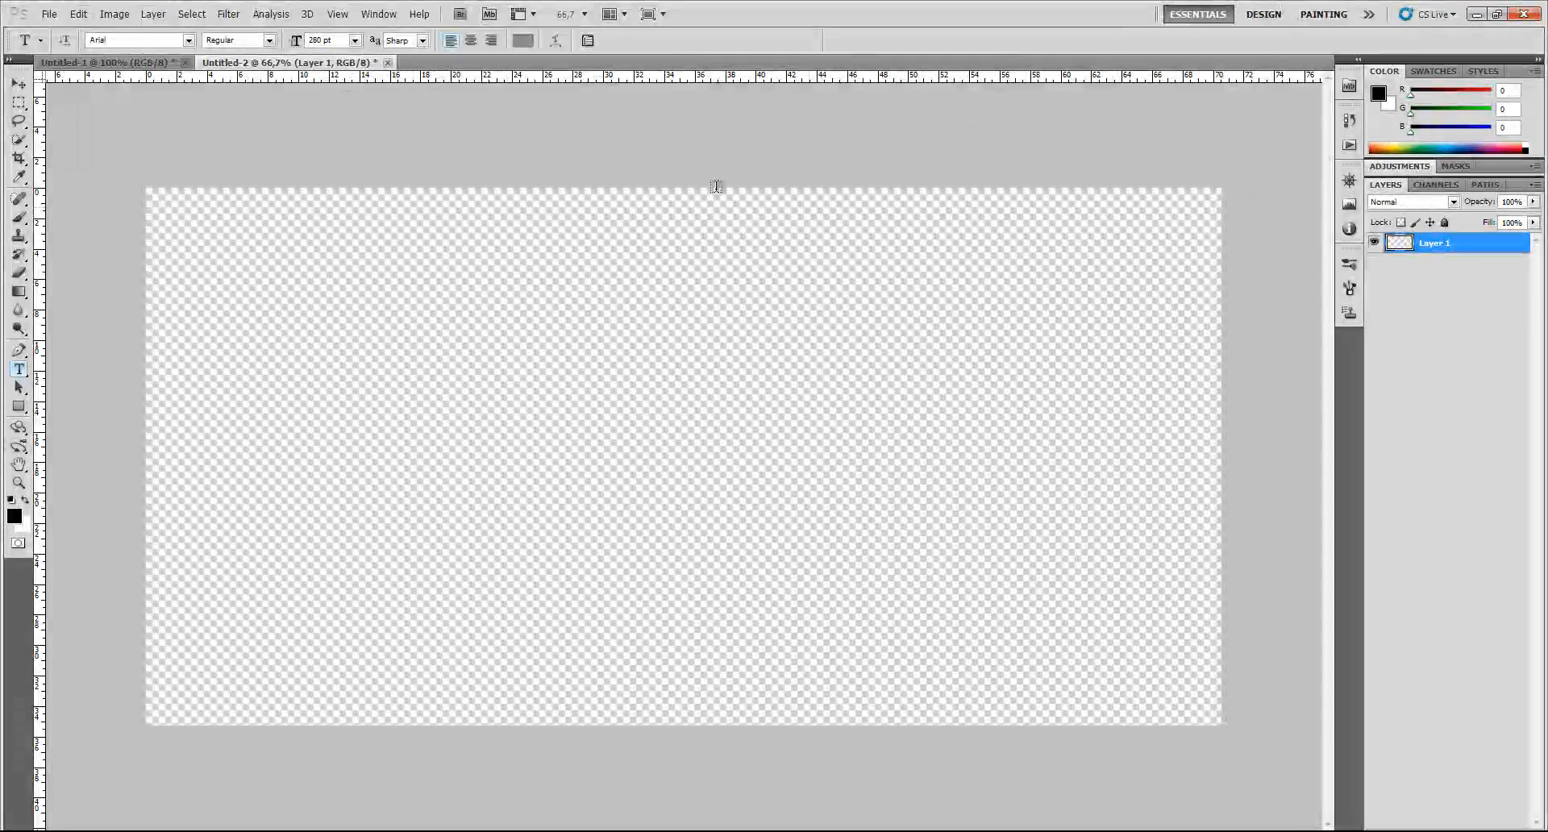
pyautogui.click(42, 14)
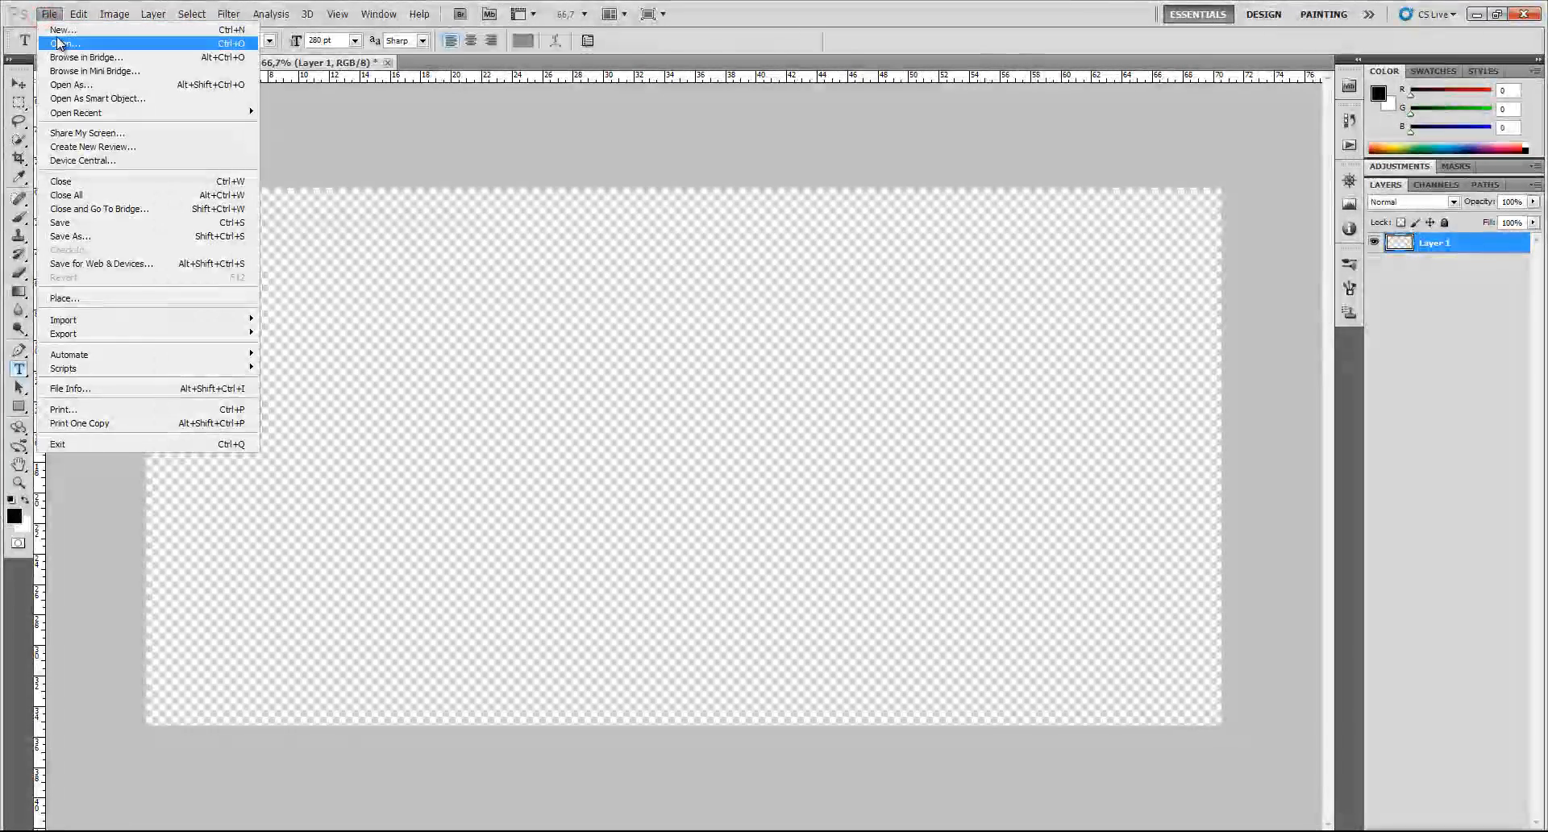
pyautogui.click(60, 29)
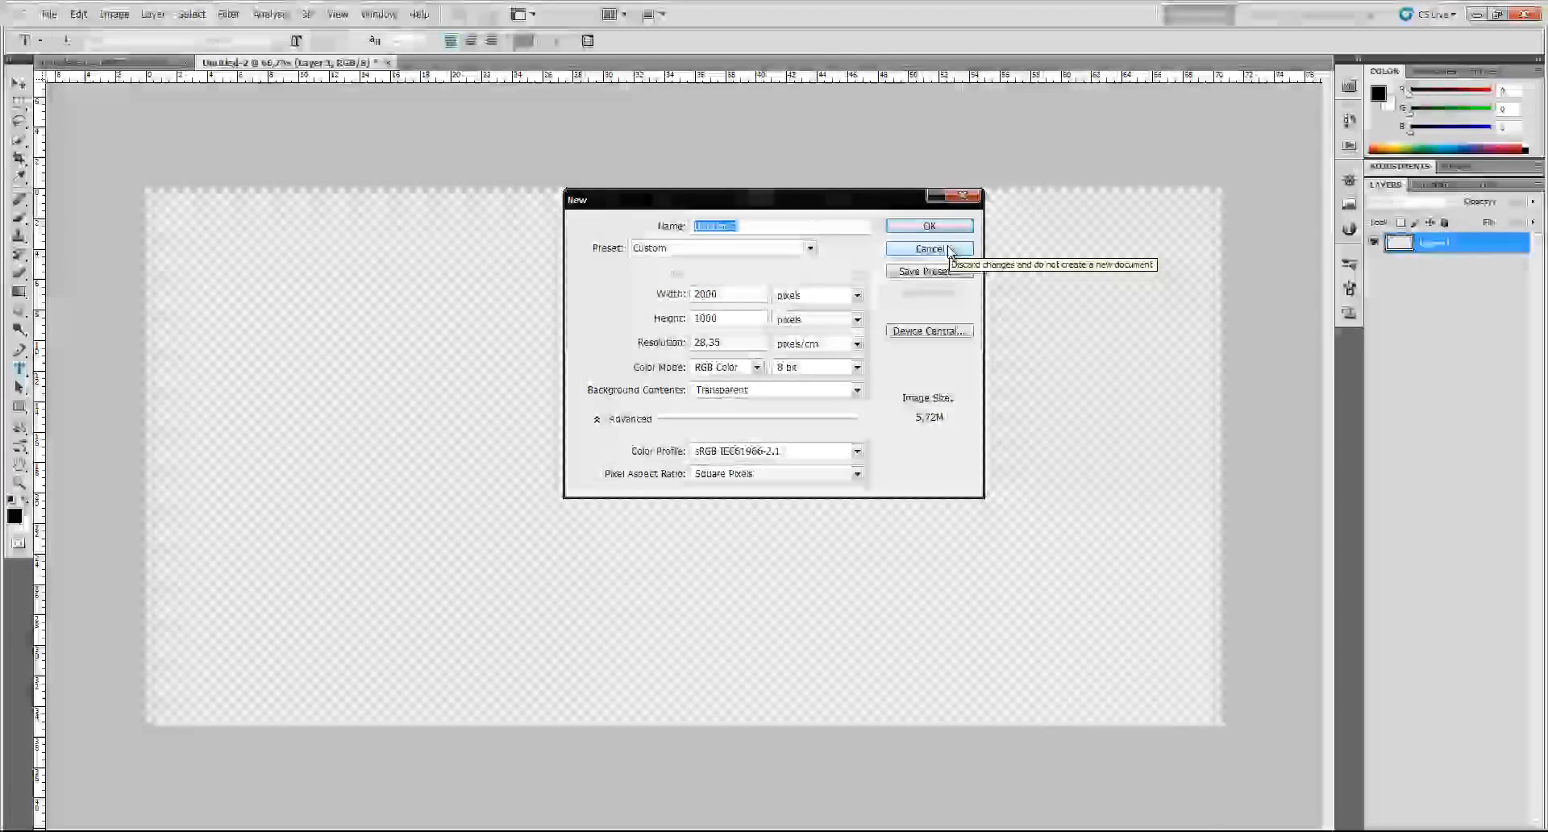
pyautogui.click(929, 249)
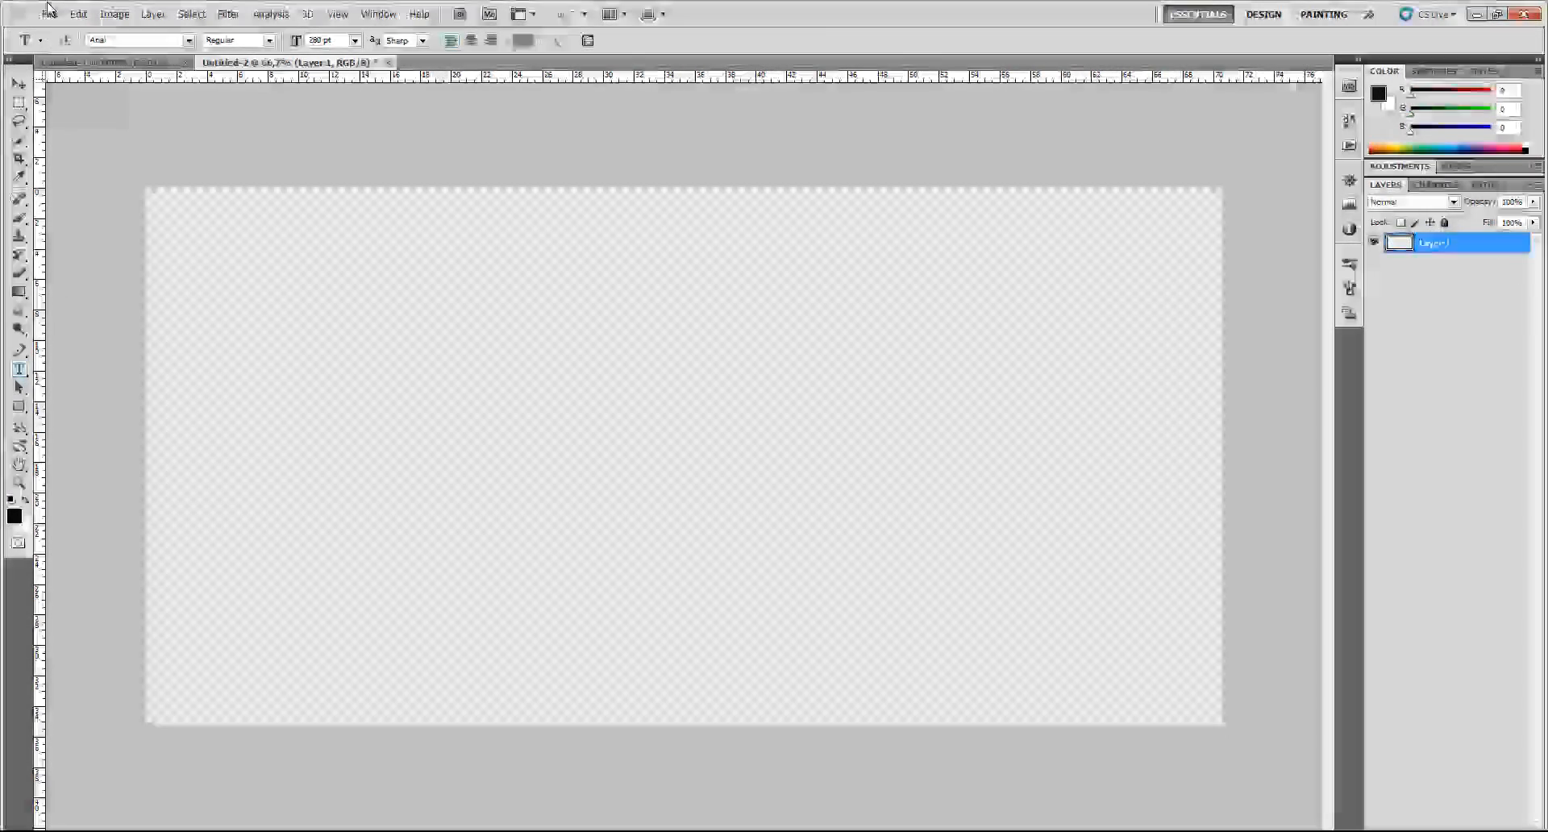
# Fill Layer 1 with black in Normal mode at 100% opacity.
pyautogui.click(79, 14)
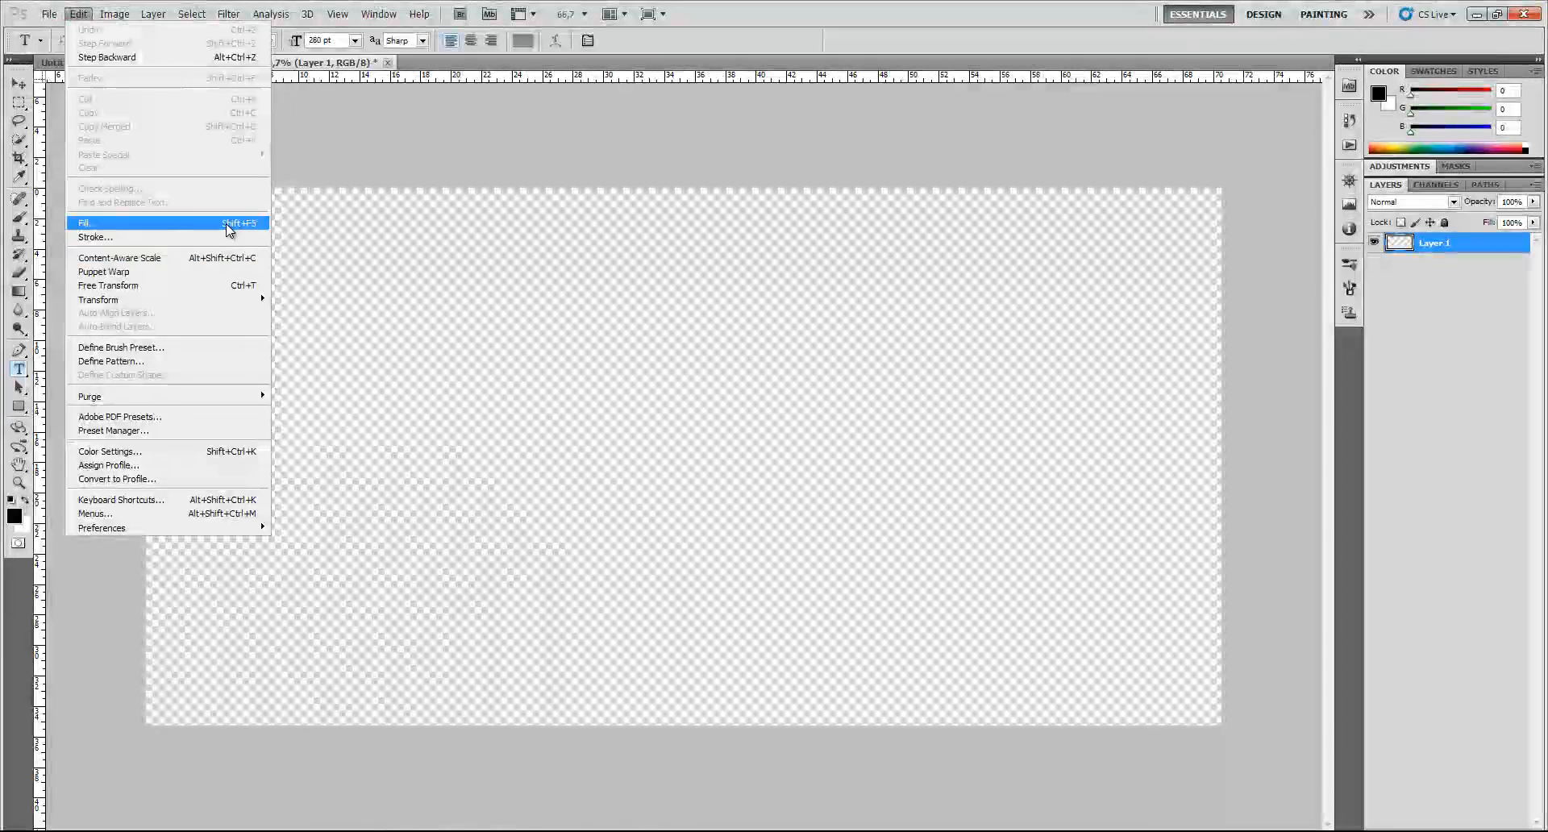
pyautogui.click(229, 228)
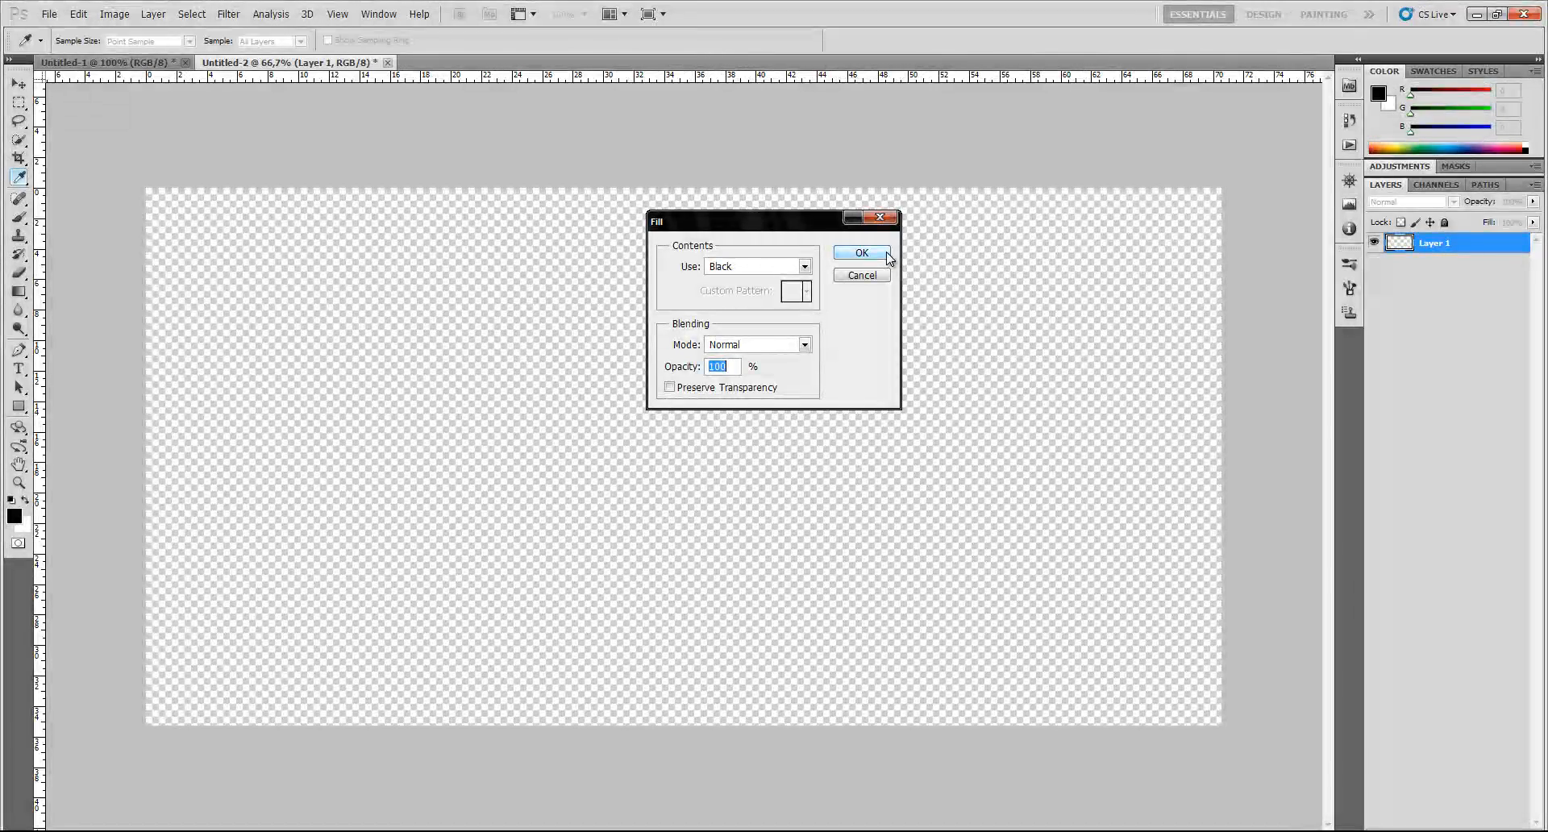
pyautogui.click(886, 252)
pyautogui.press('t')
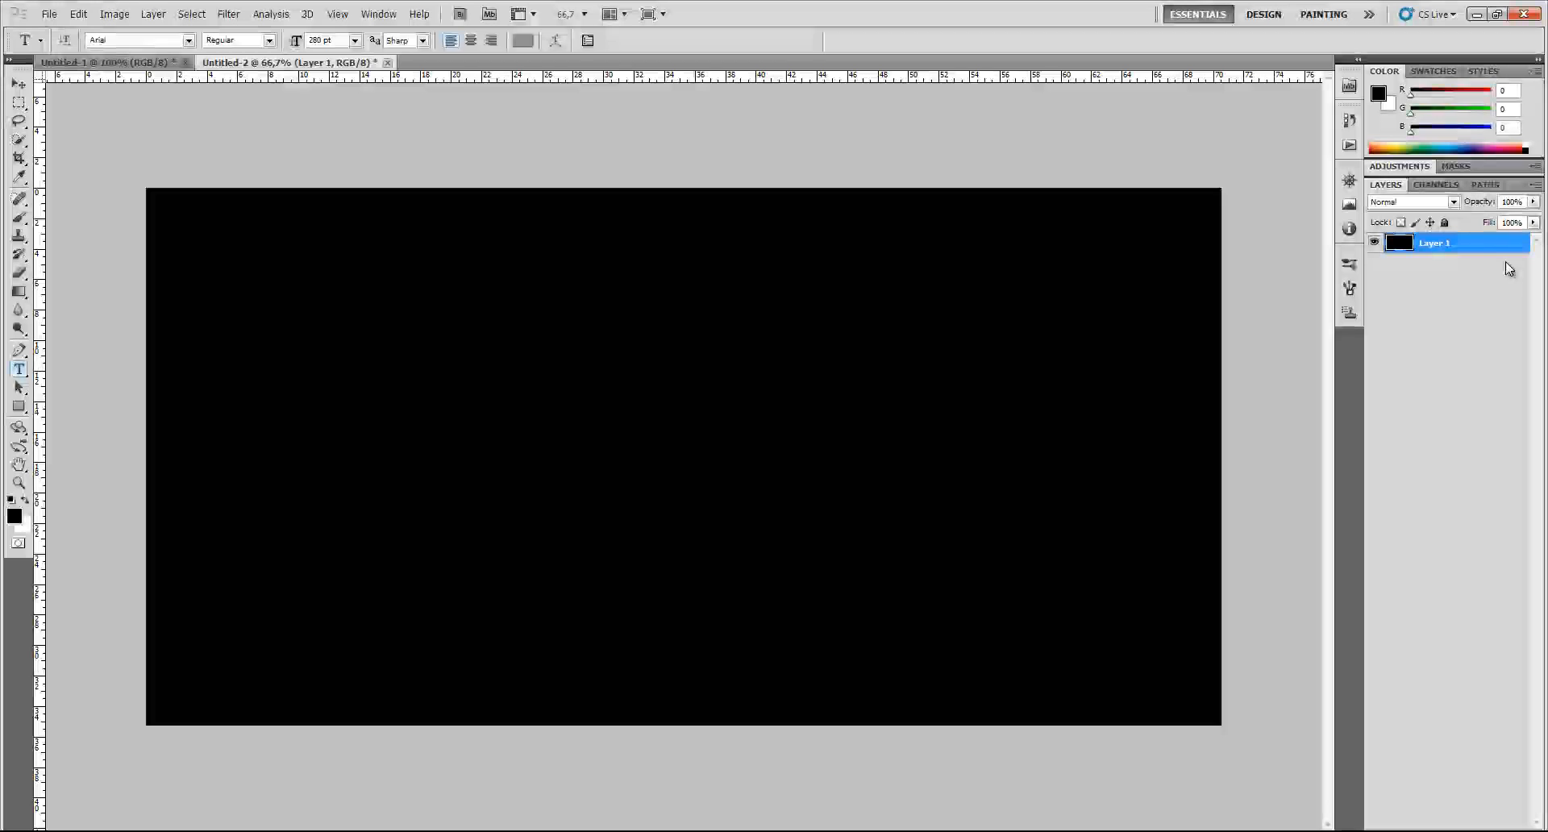
# Add a linear Gradient Overlay at 90° to Layer 1 and load the black-to-dark-grey preset for editing.
pyautogui.doubleClick(1464, 247)
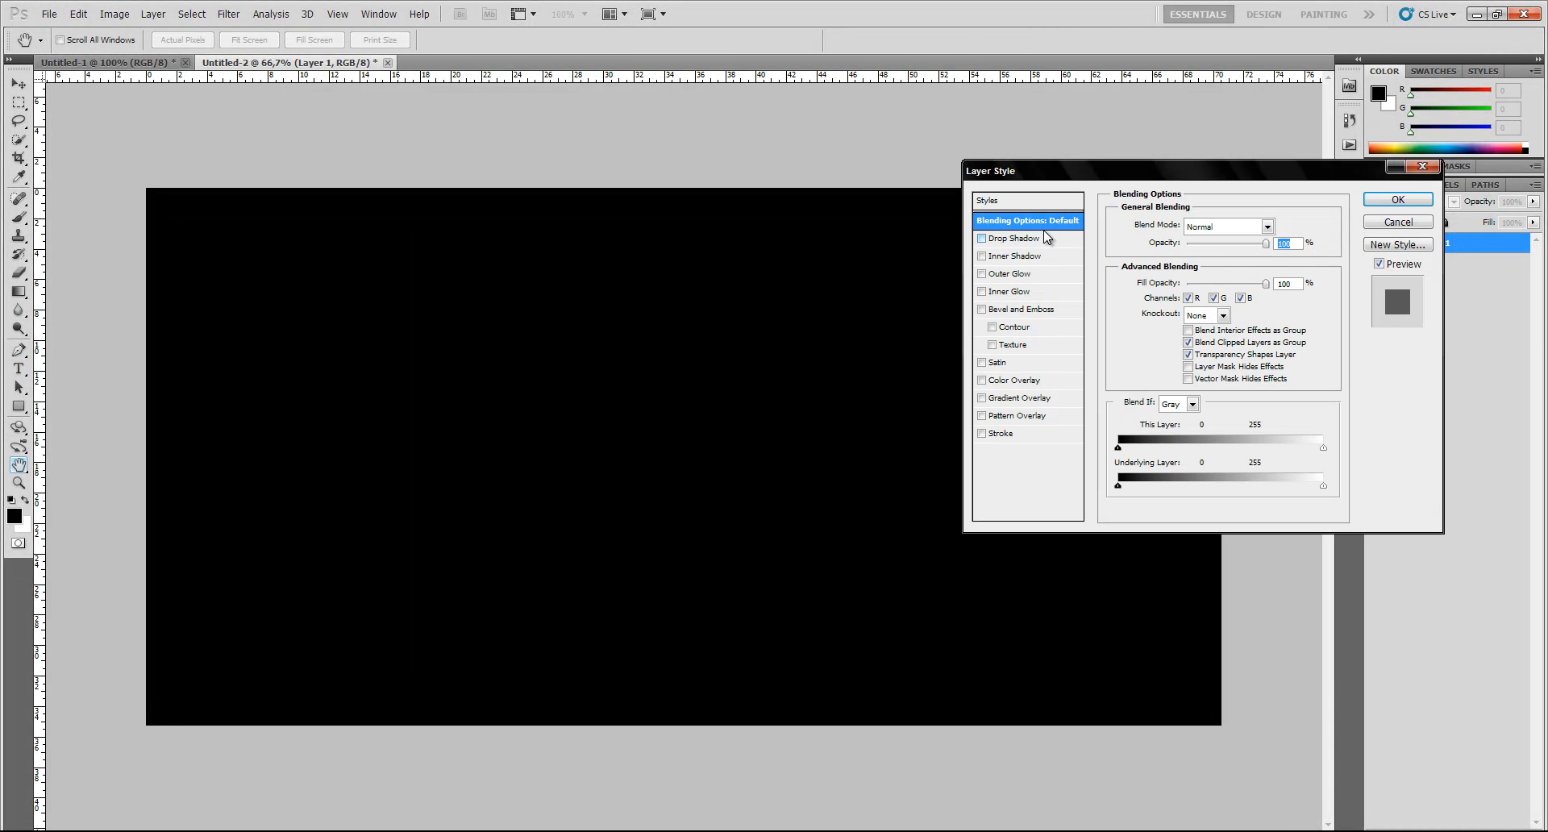
pyautogui.click(1017, 398)
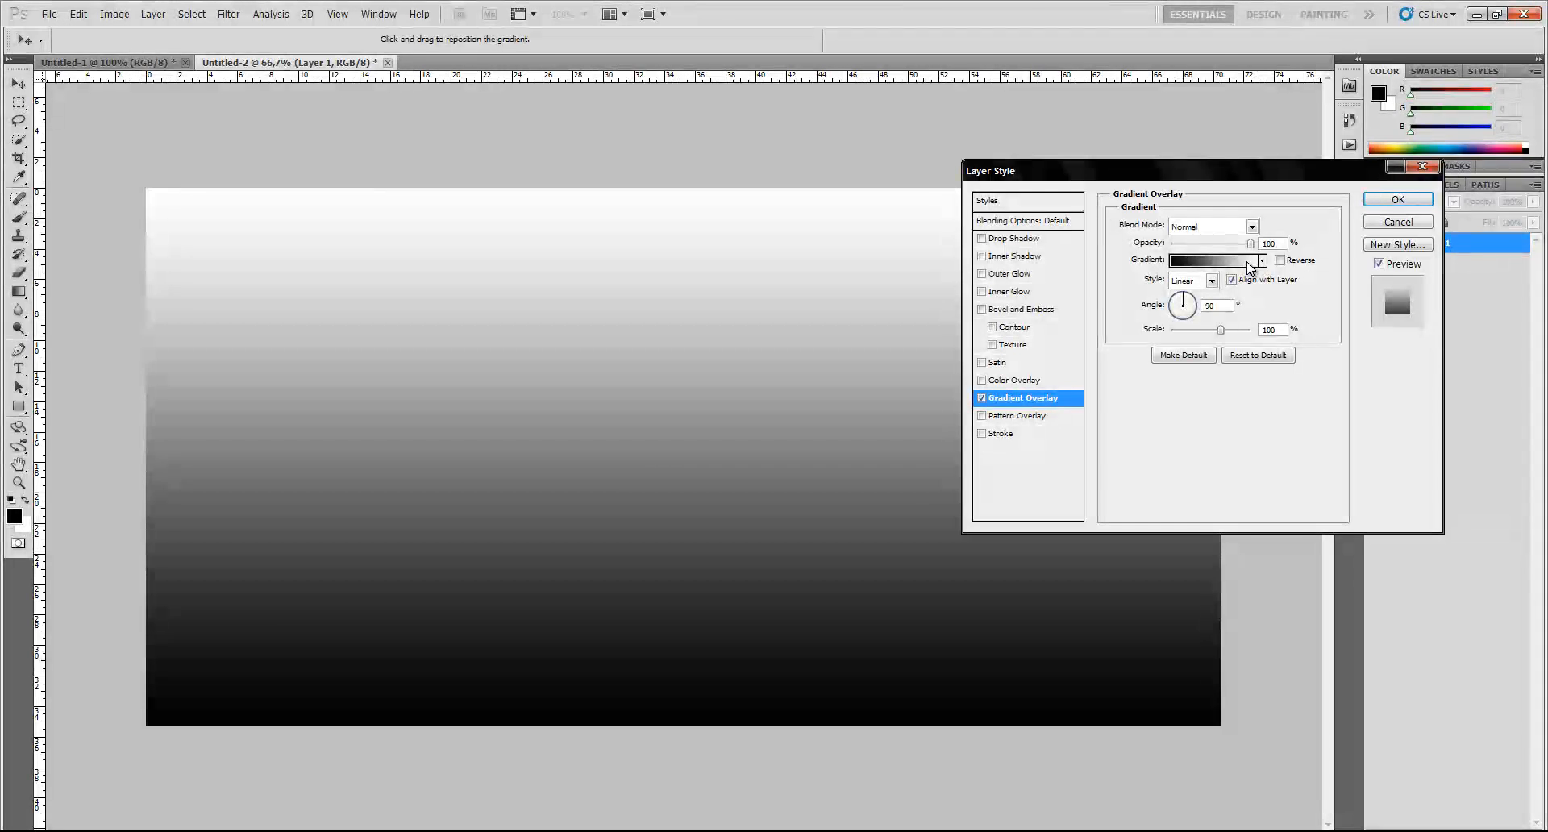
pyautogui.click(1247, 260)
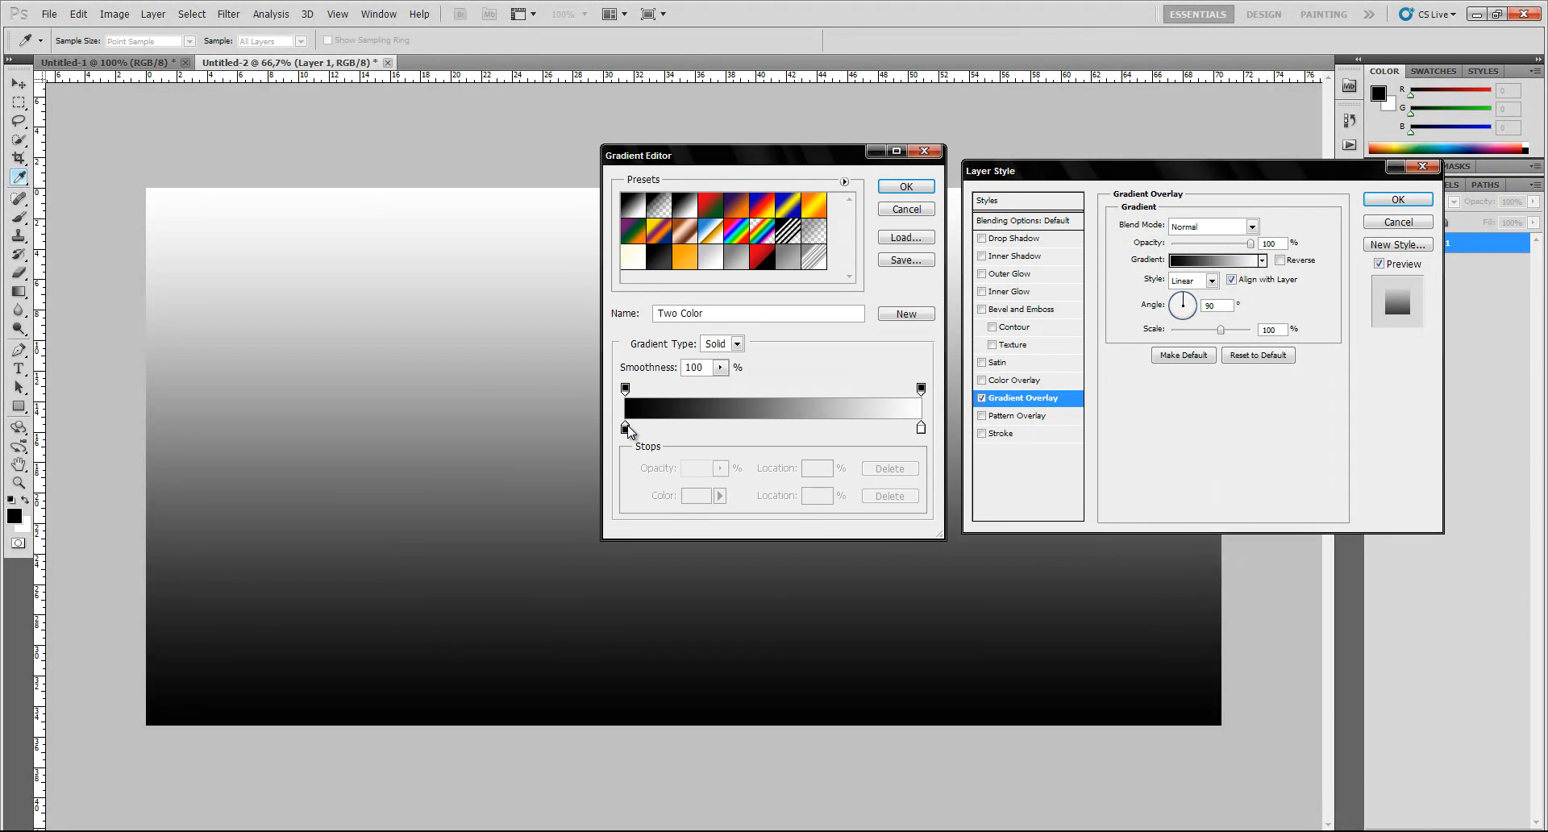
pyautogui.click(660, 263)
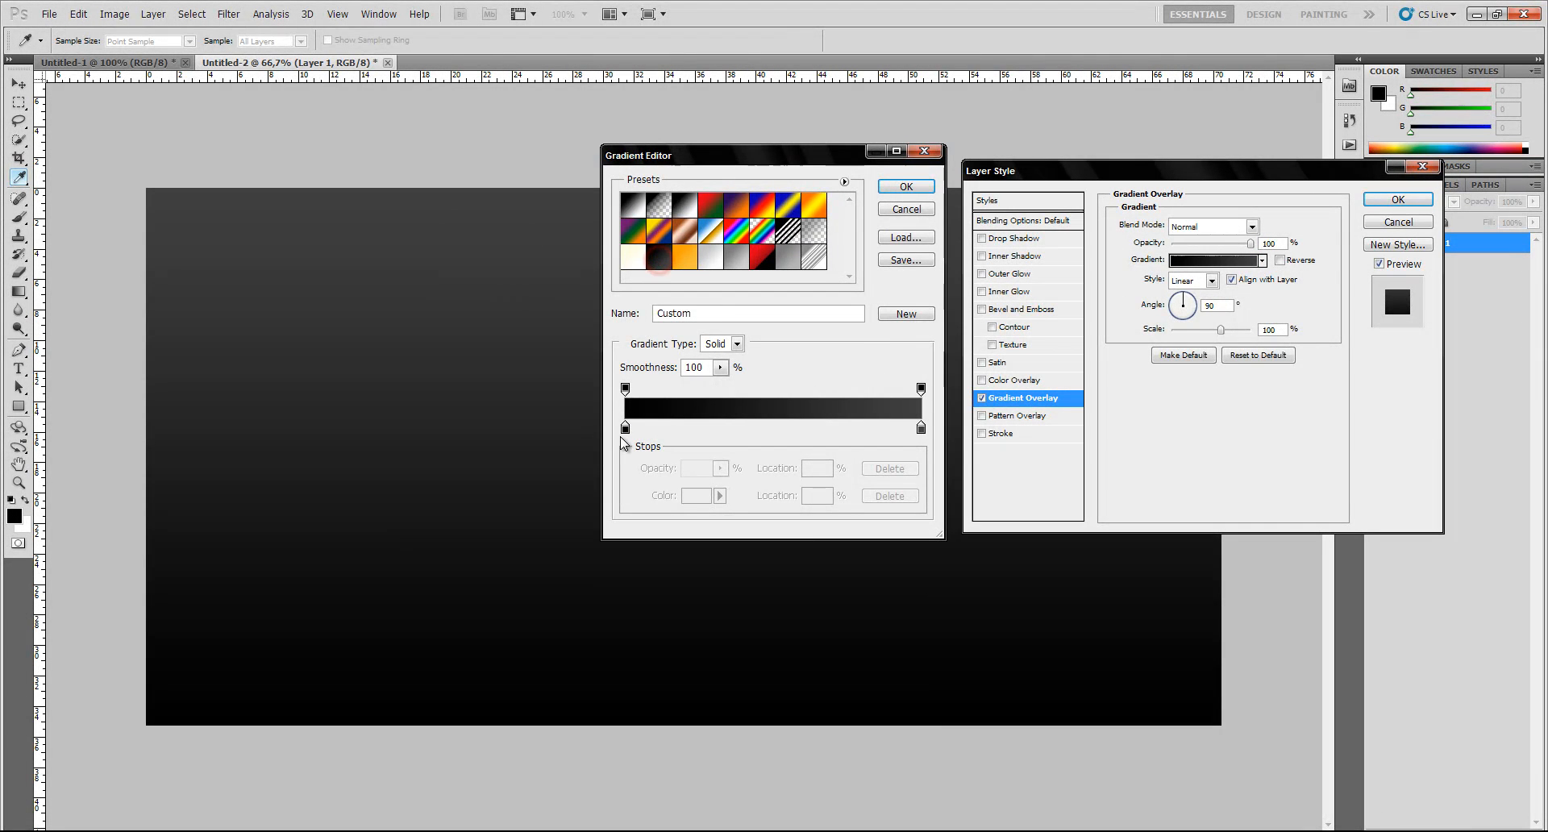
# Set the gradient's color stop at location 0% to #121212.
pyautogui.doubleClick(625, 428)
pyautogui.moveTo(617, 402); pyautogui.dragTo(556, 409)
pyautogui.moveTo(707, 419); pyautogui.dragTo(559, 417)
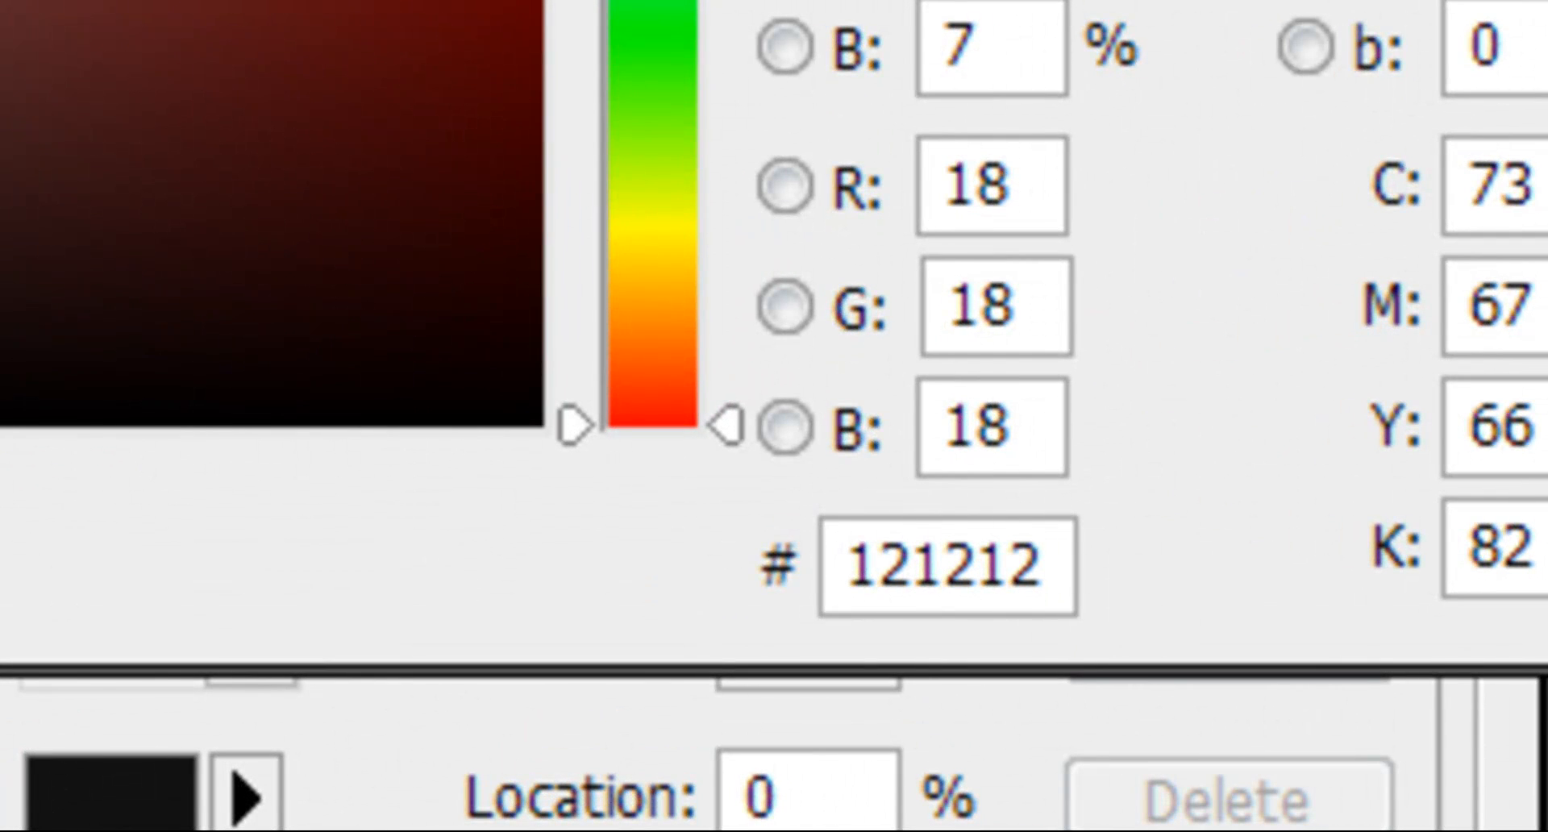
pyautogui.press('Return')
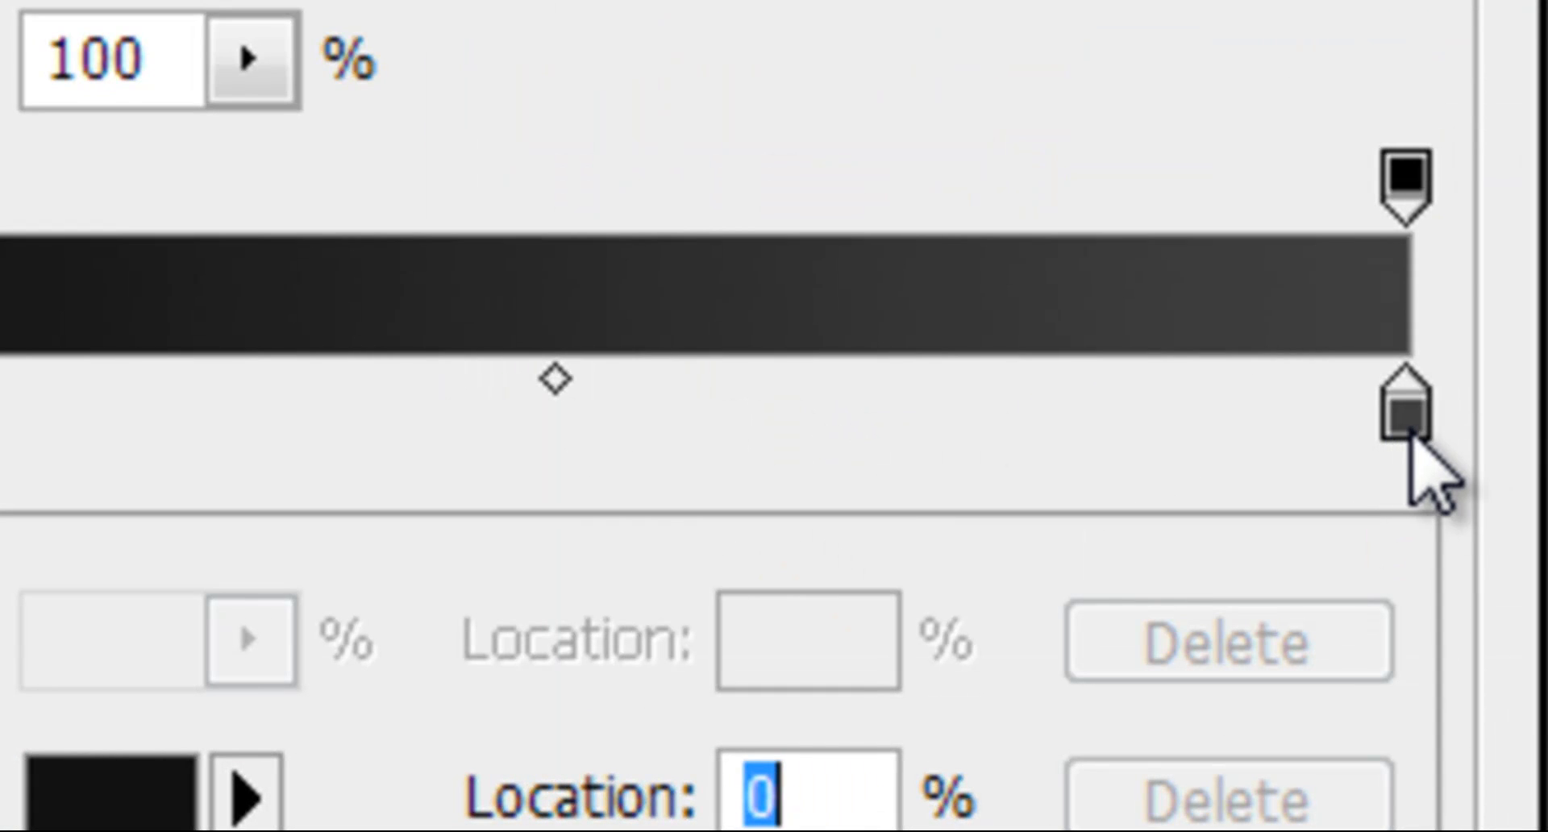
# Keep #404040 for the gradient's color stop at location 100% and apply the Gradient Overlay to Layer 1.
pyautogui.click(1407, 416)
pyautogui.click(1410, 427)
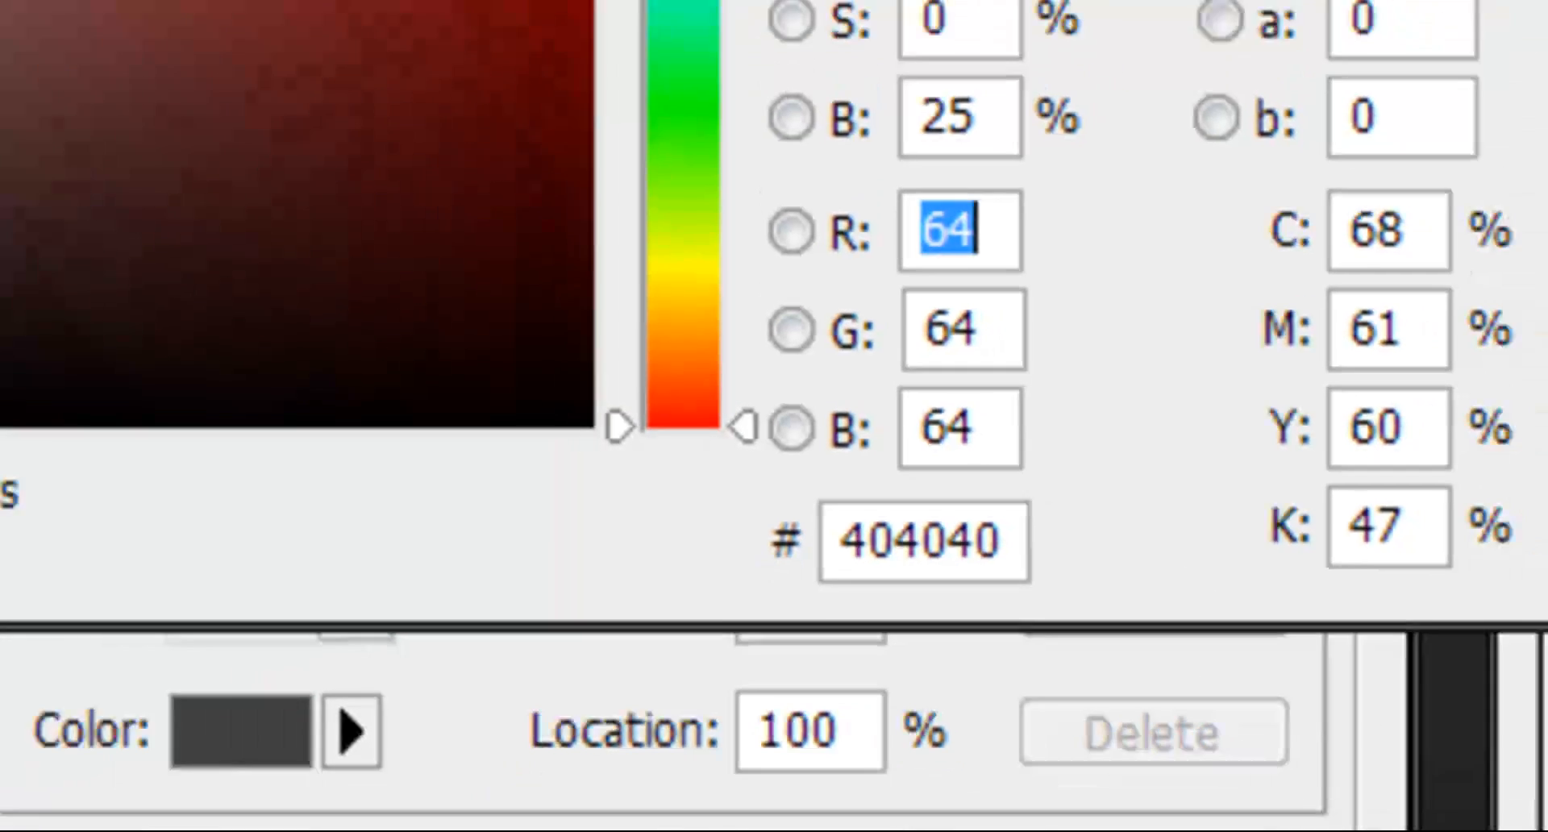
pyautogui.click(954, 129)
pyautogui.click(909, 180)
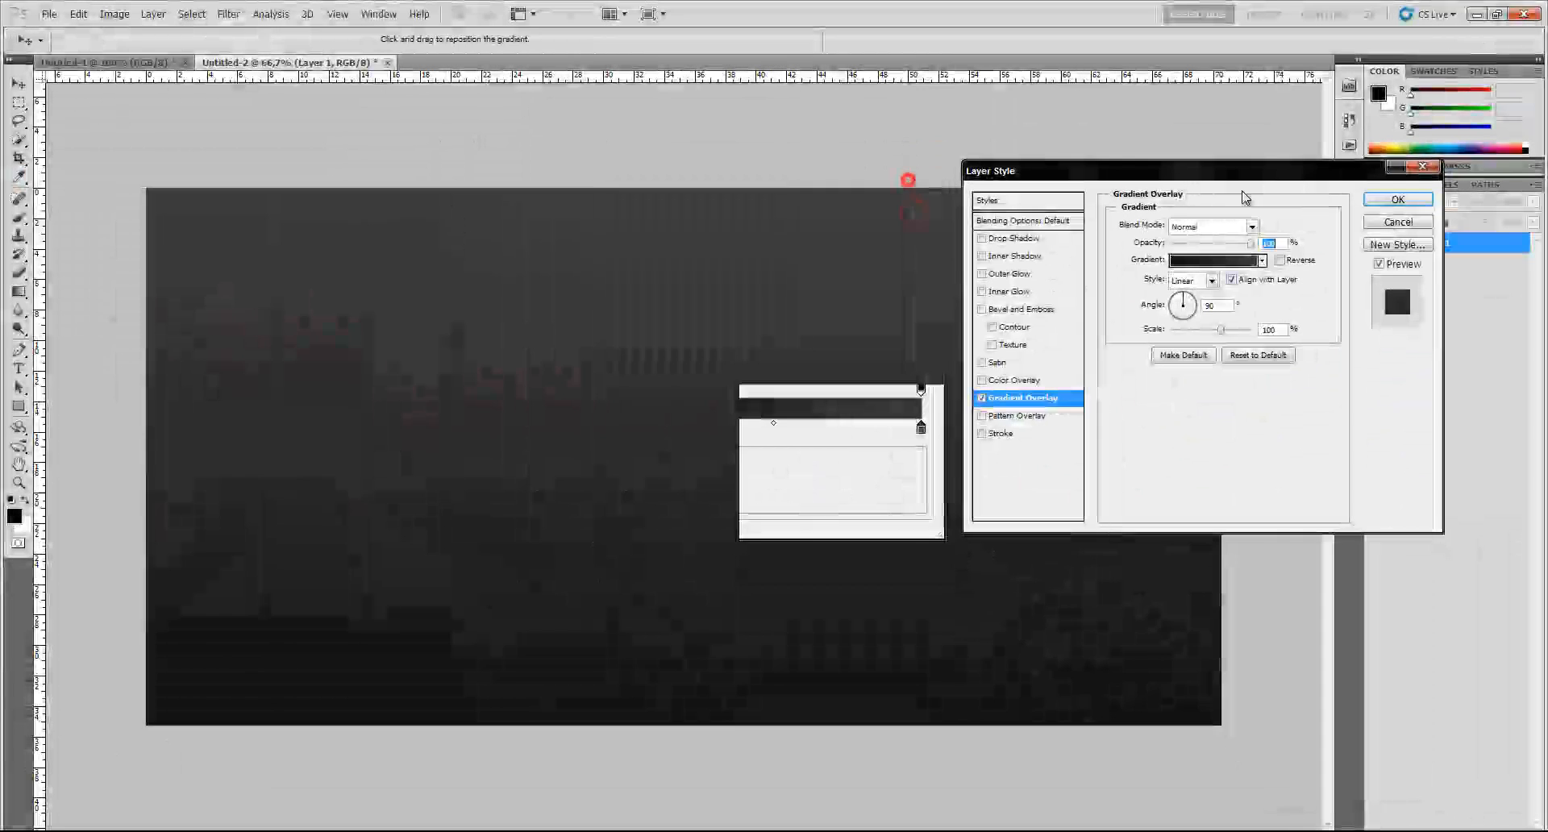
pyautogui.click(1387, 202)
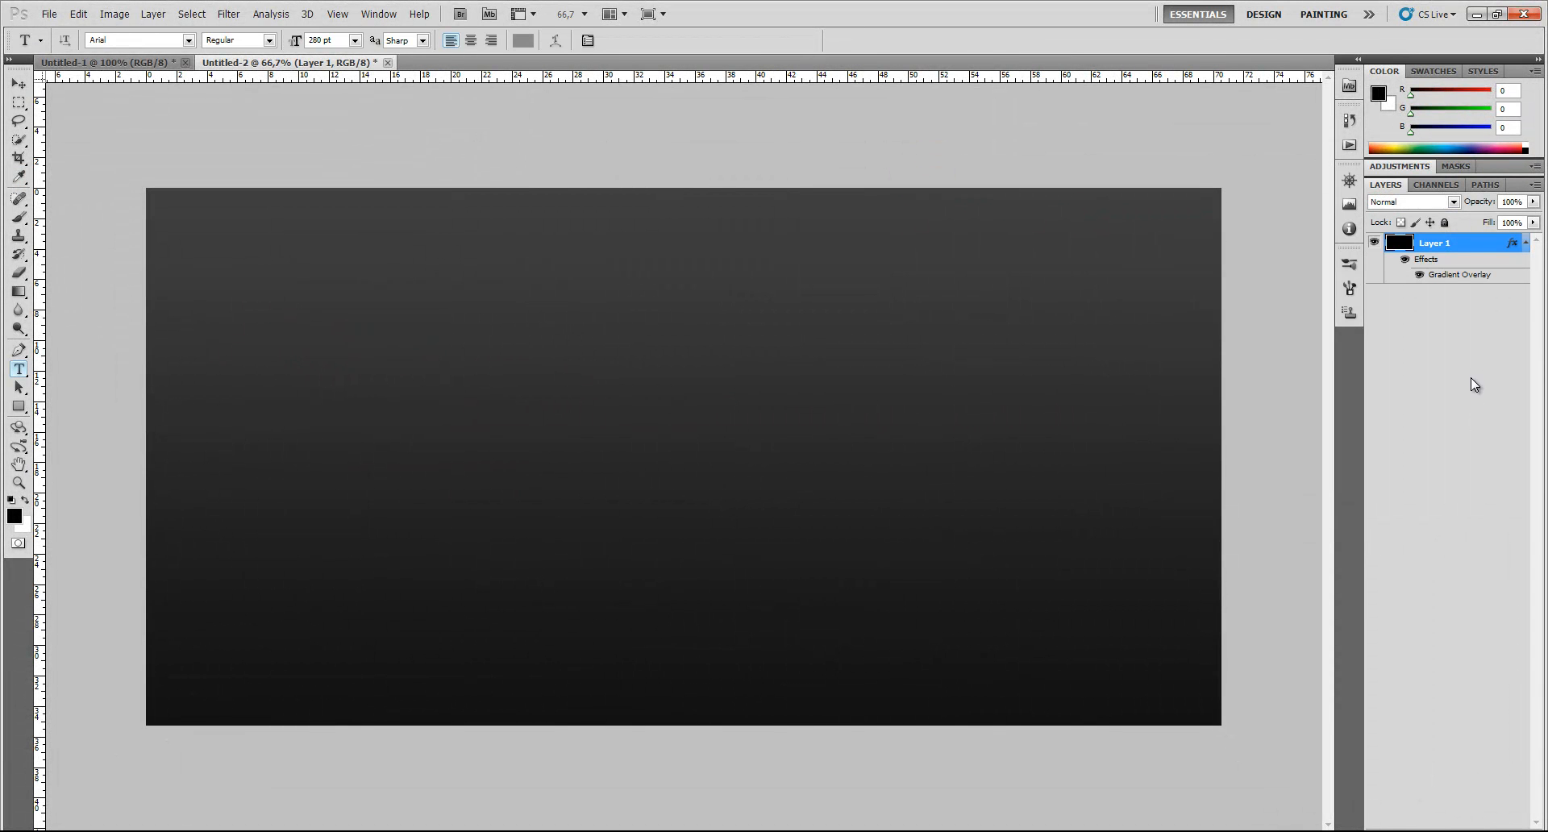
# Add the text "pEewee" in Arial Regular at 280 pt and position it near the center of the canvas.
pyautogui.click(19, 367)
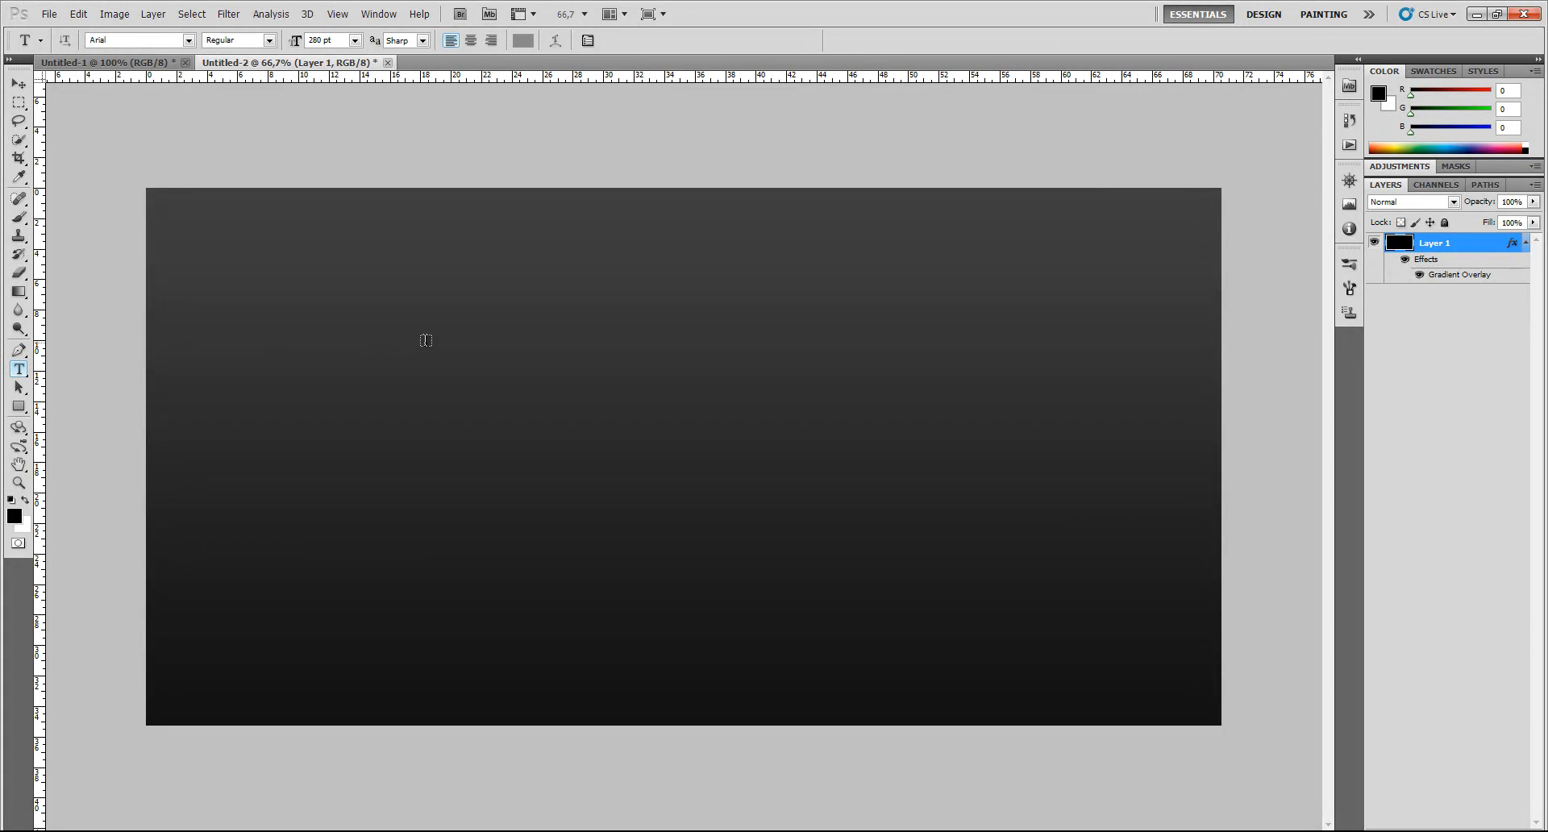
pyautogui.click(455, 376)
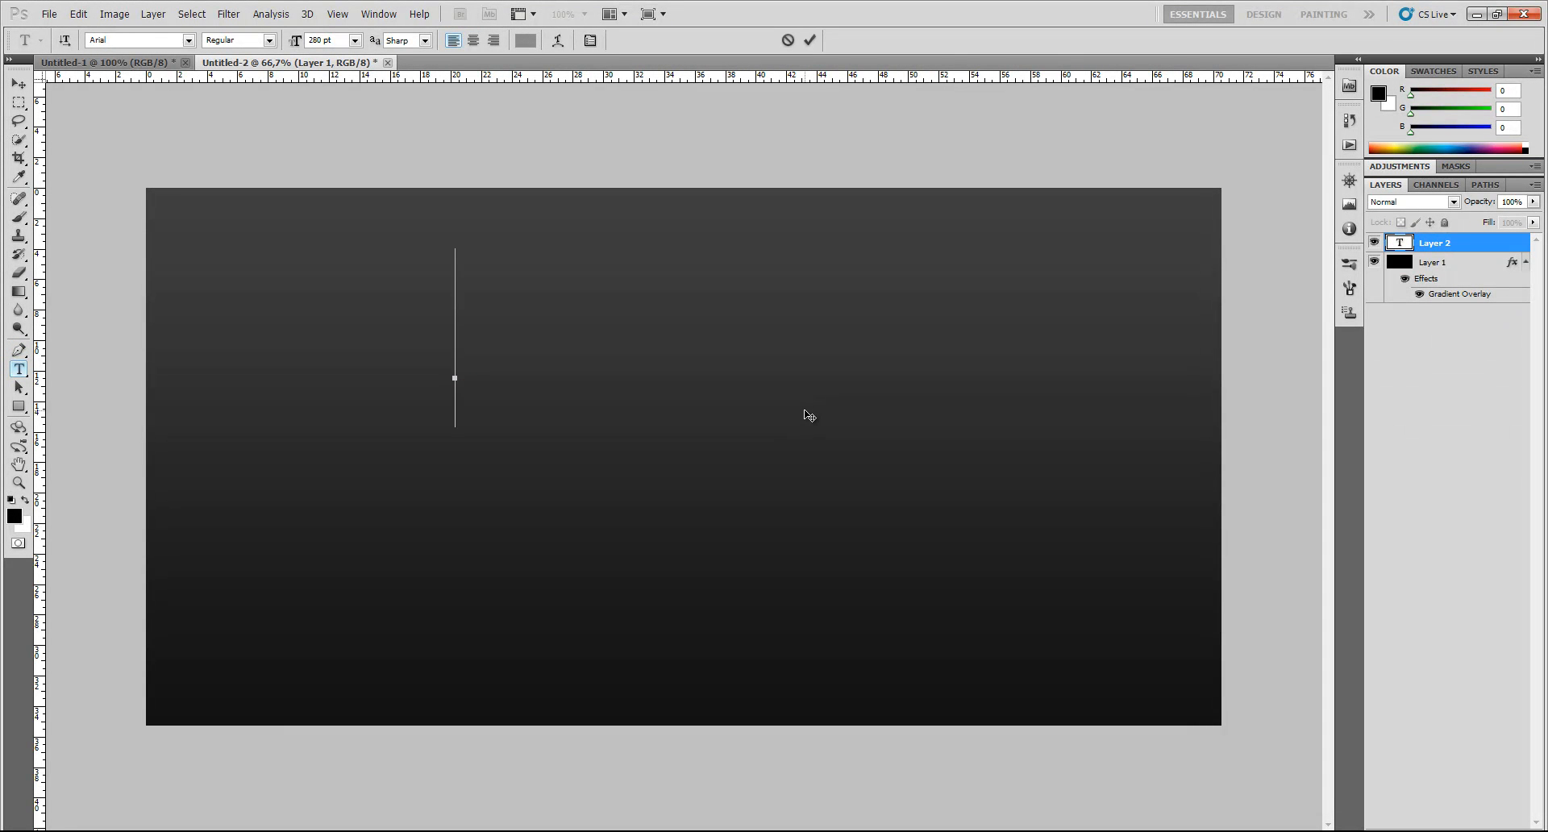
pyautogui.write('pE')
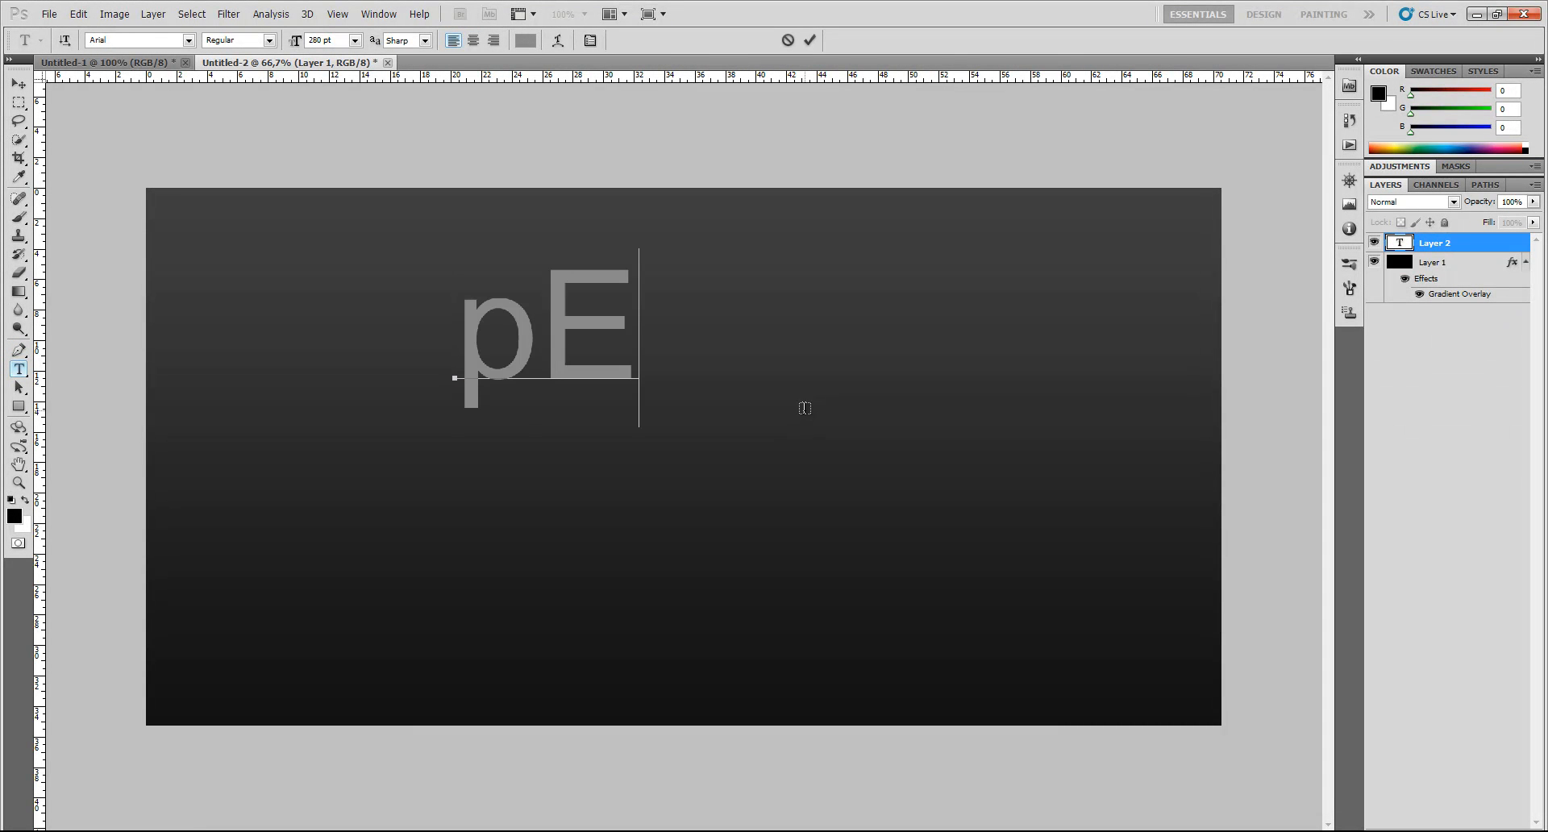
pyautogui.write('ewee')
pyautogui.moveTo(772, 458); pyautogui.dragTo(743, 535)
pyautogui.click(1468, 470)
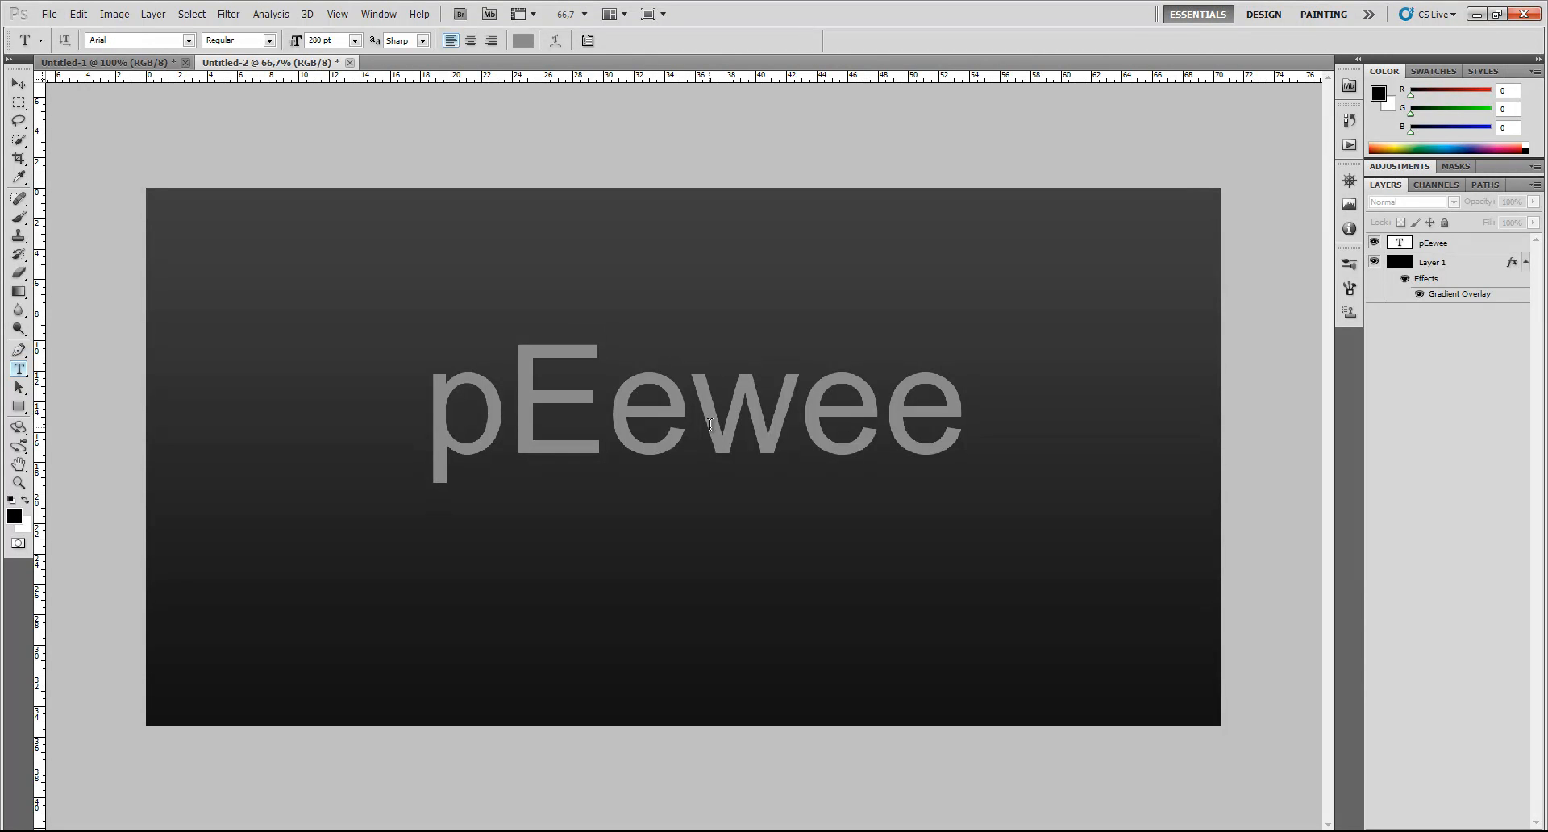
# Apply a black-to-white Gradient Overlay with Soft Light blend mode to the pEewee text layer.
pyautogui.click(1501, 250)
pyautogui.doubleClick(1496, 250)
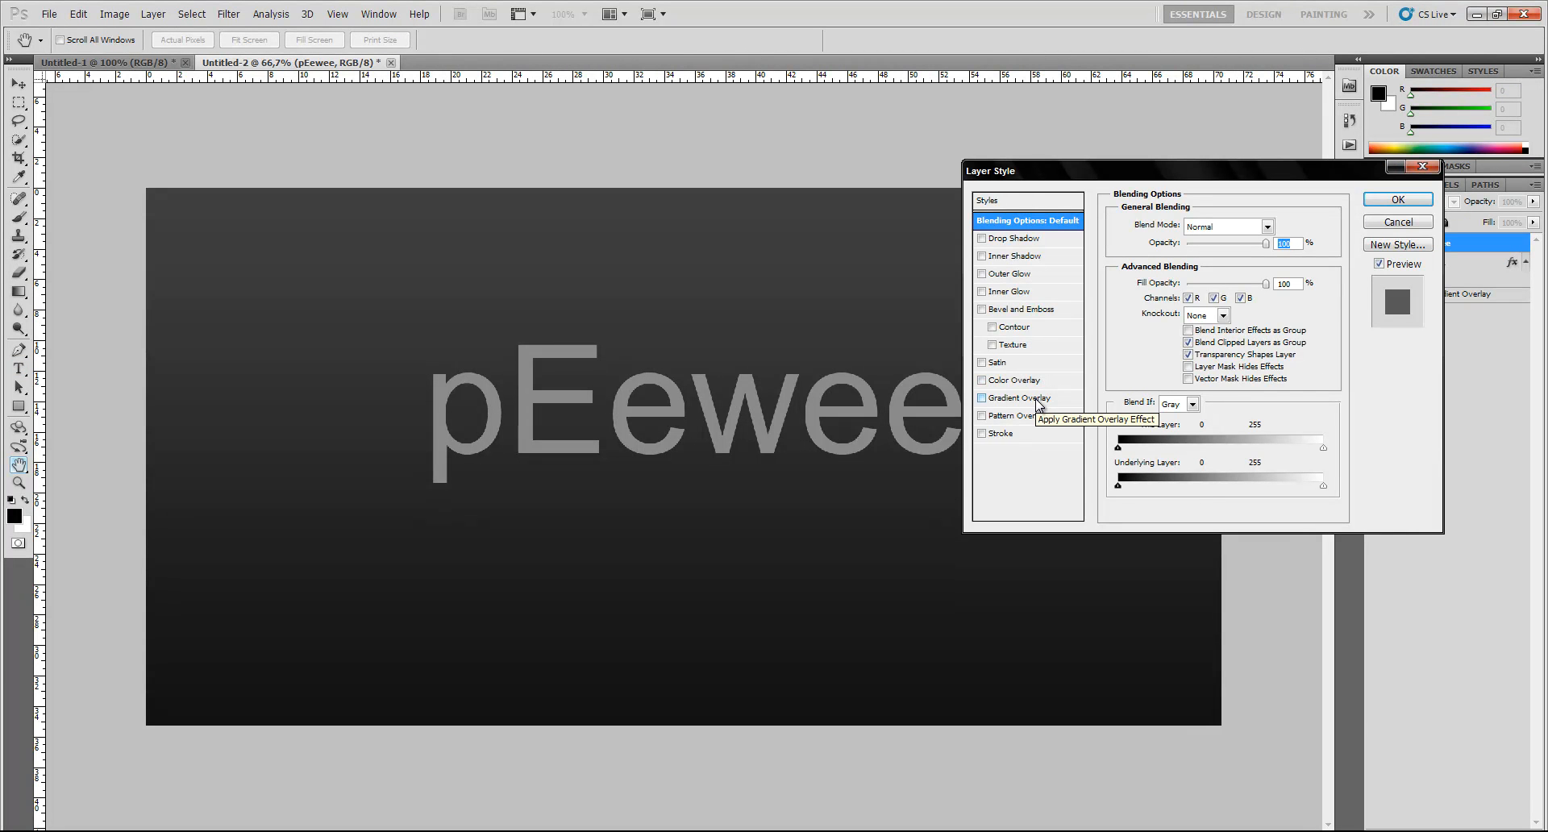
pyautogui.click(1038, 400)
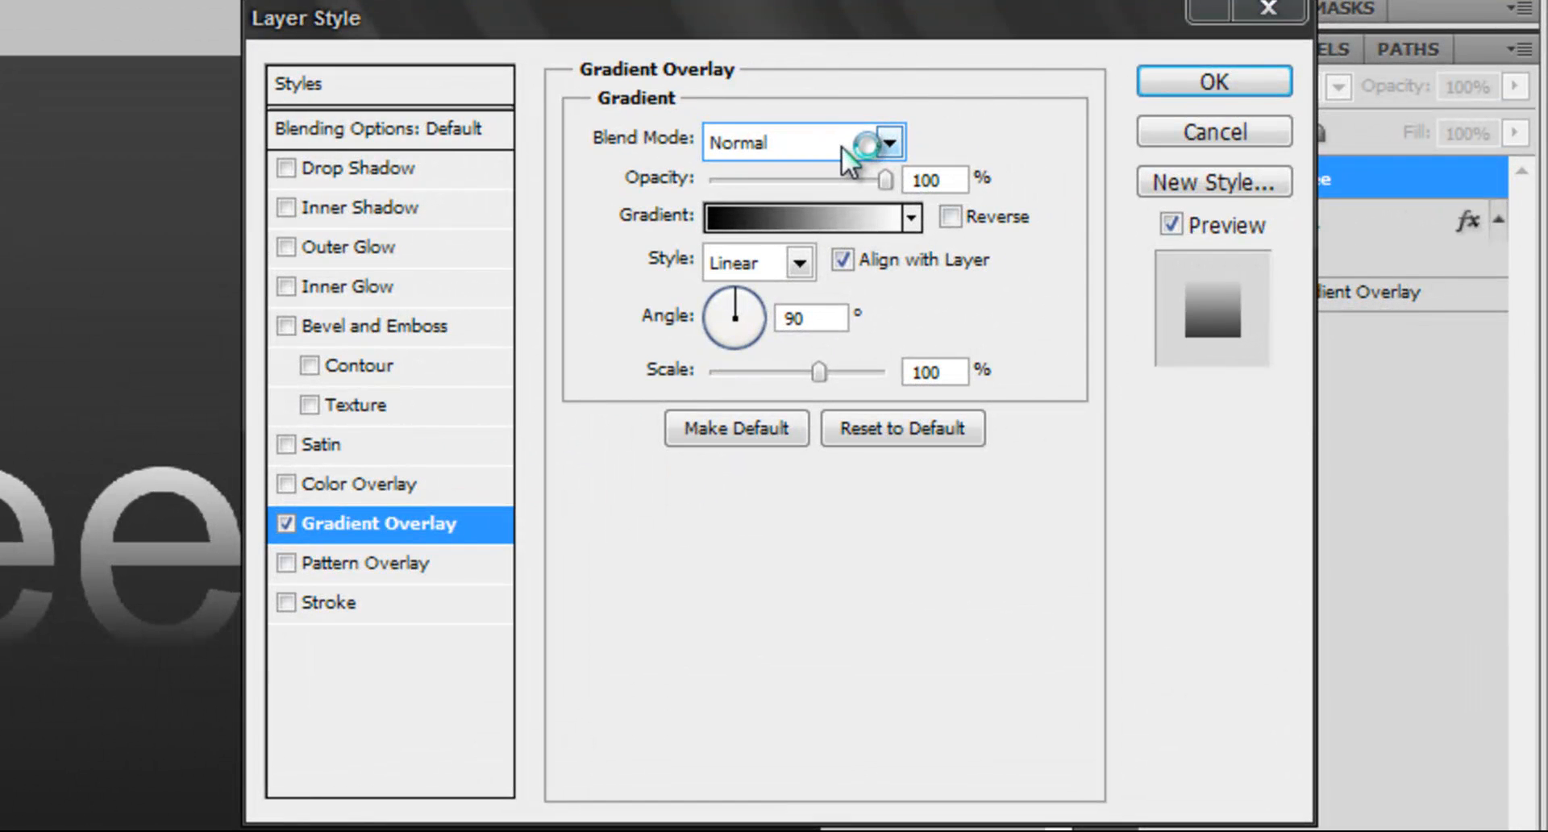
pyautogui.click(1231, 228)
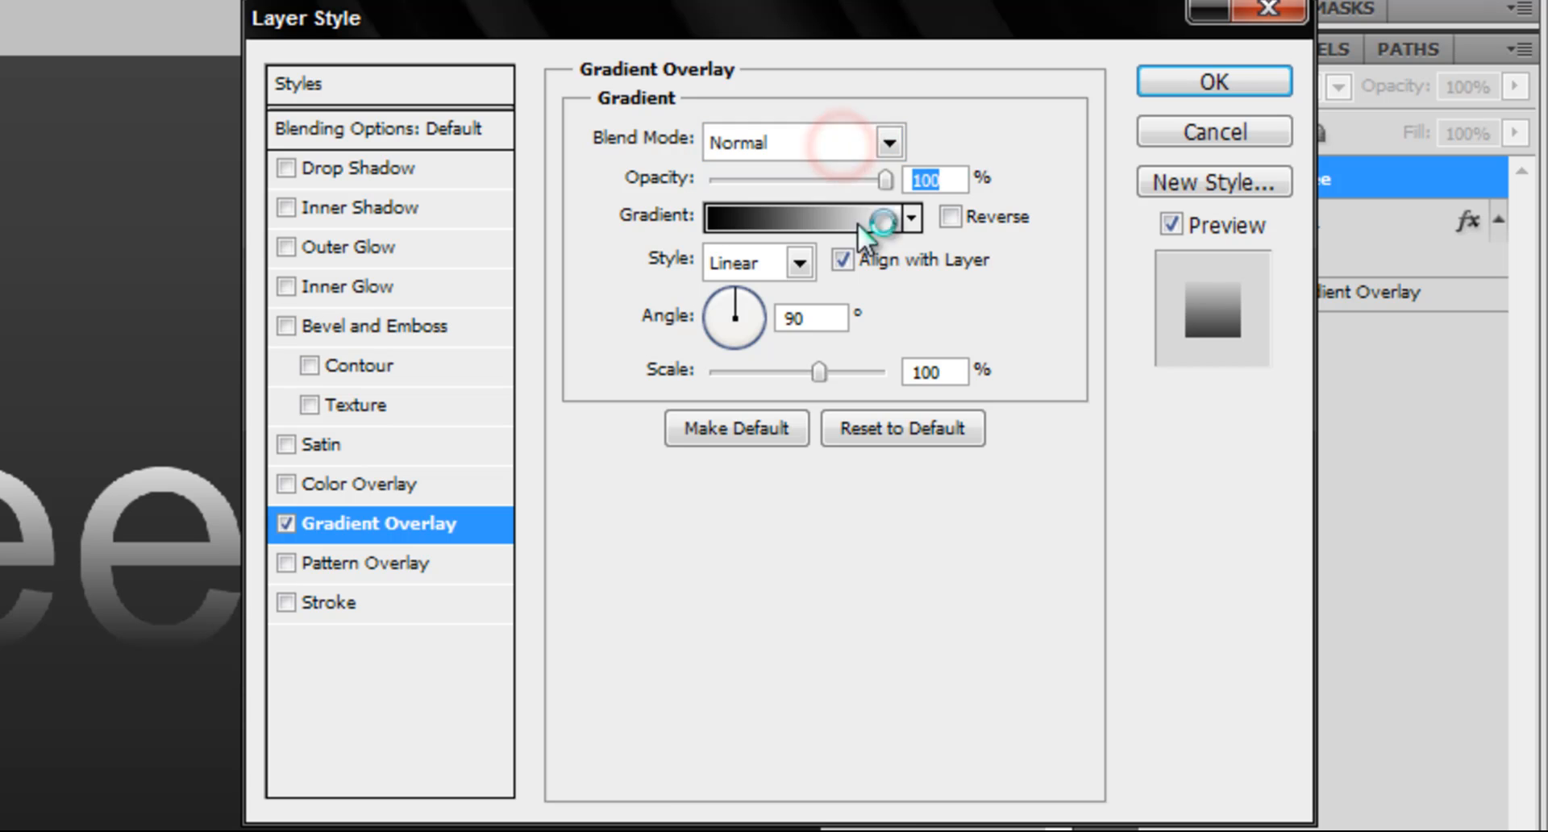
pyautogui.click(854, 135)
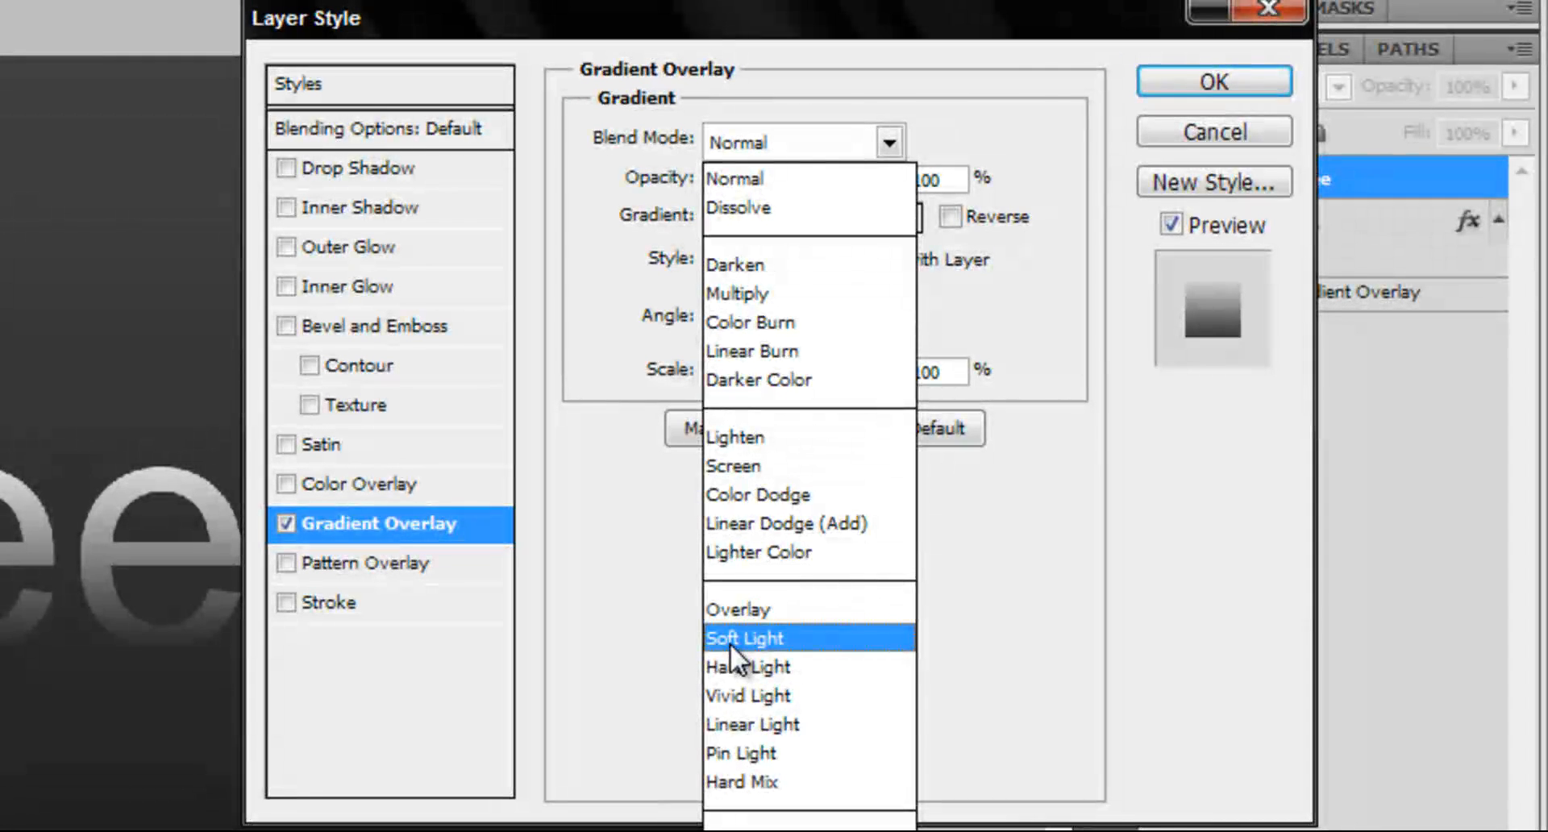
pyautogui.click(729, 639)
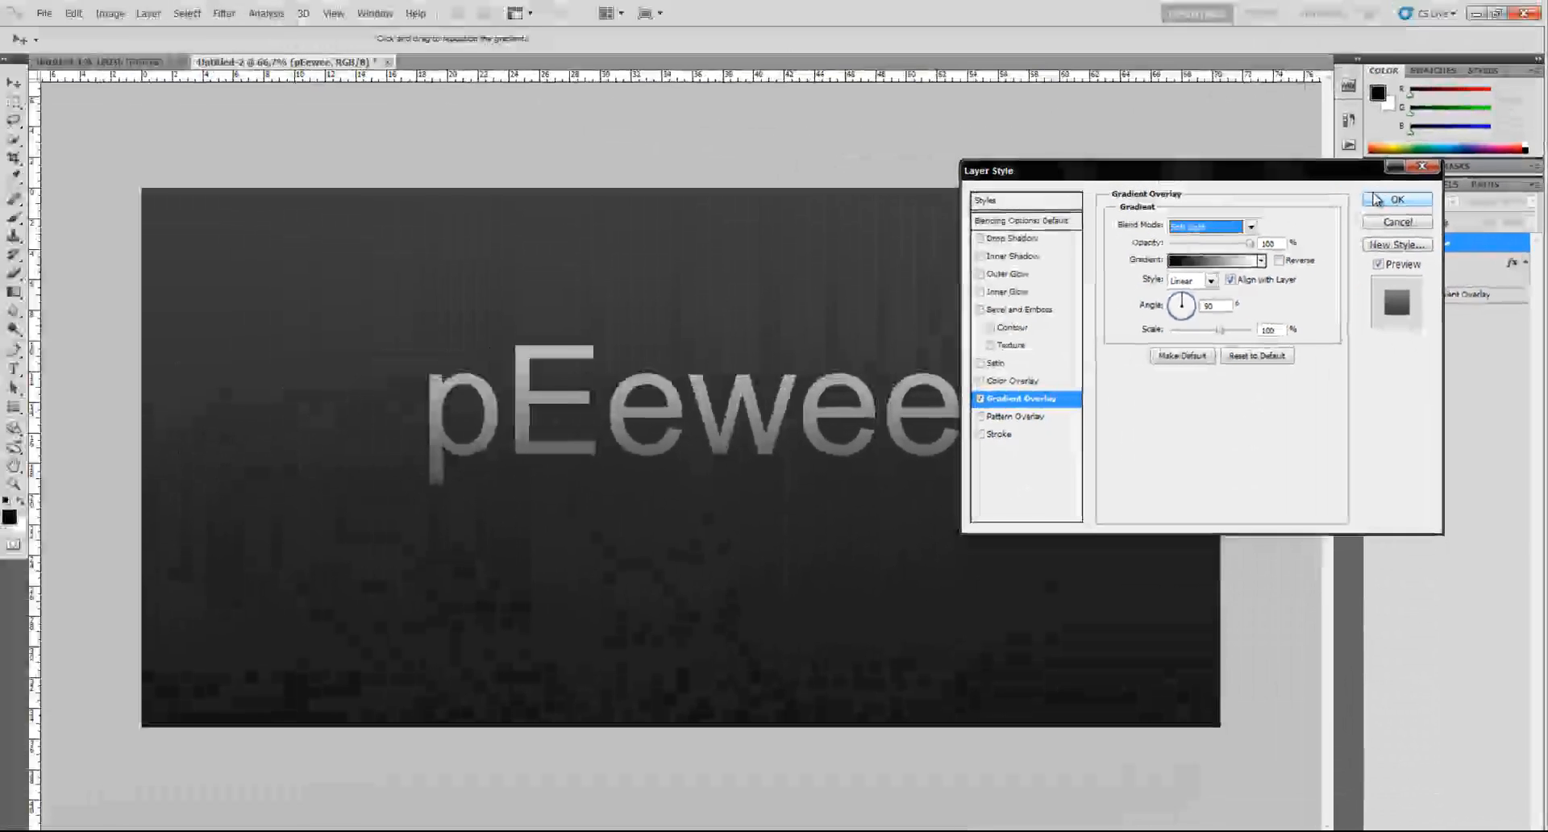
pyautogui.click(1396, 199)
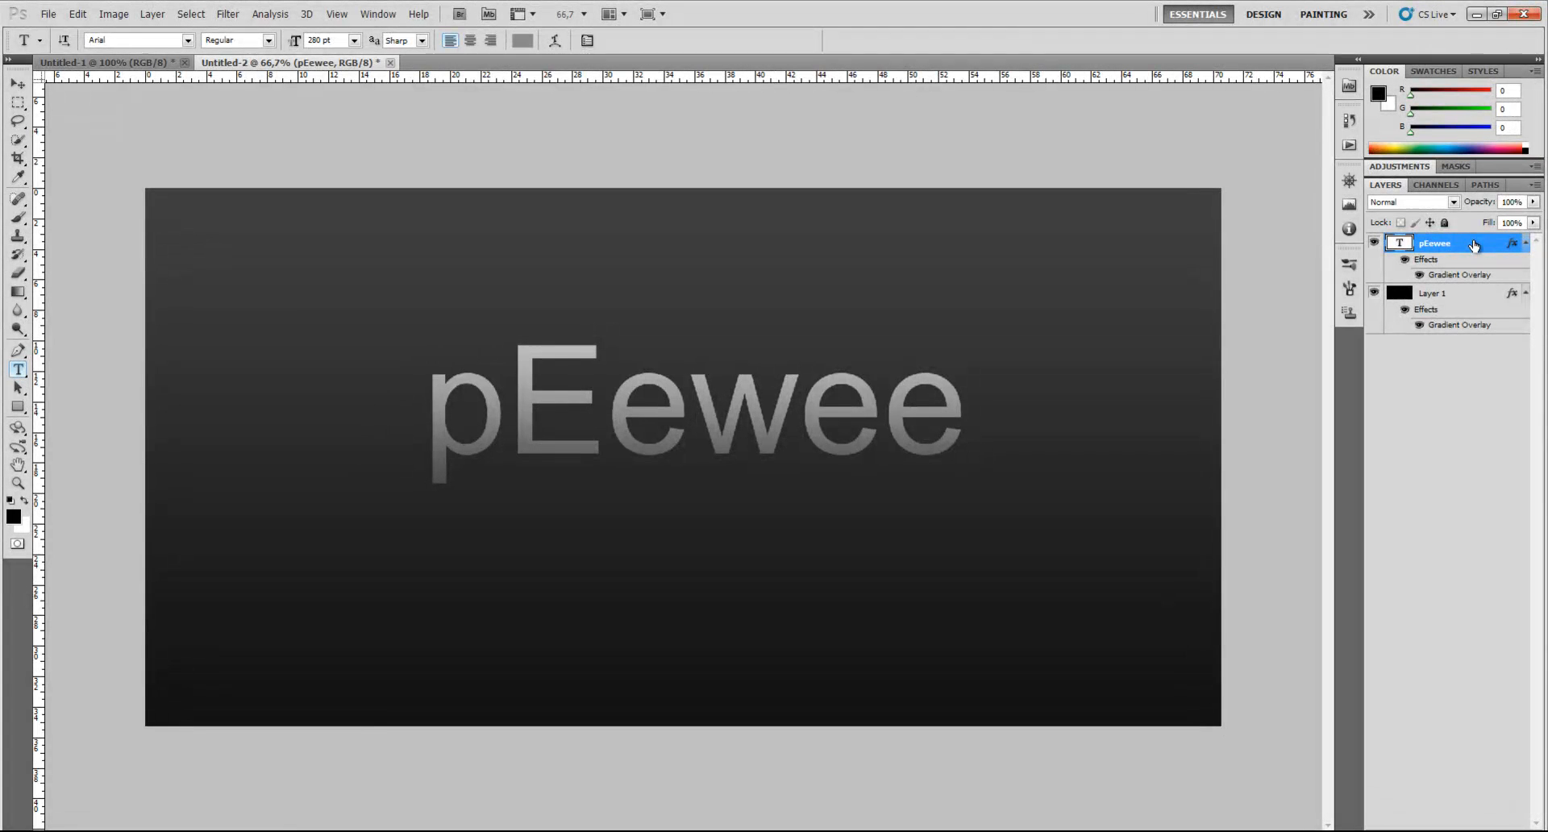
# Duplicate the pEewee text layer and turn off the Gradient Overlay on the copy.
pyautogui.moveTo(1475, 245); pyautogui.dragTo(1497, 830)
pyautogui.moveTo(1497, 830); pyautogui.dragTo(1497, 830)
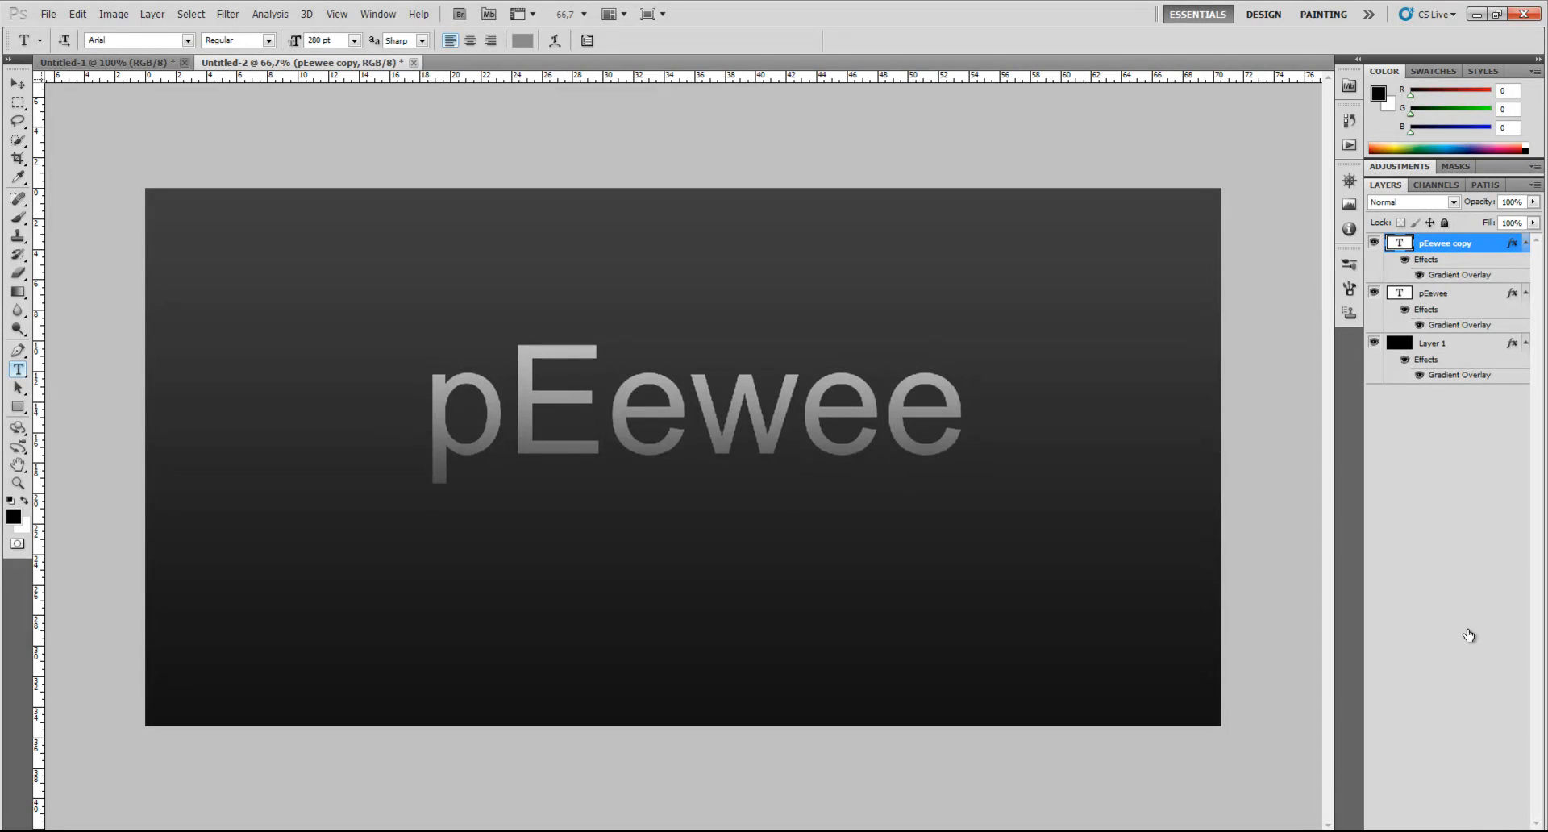
pyautogui.doubleClick(1495, 249)
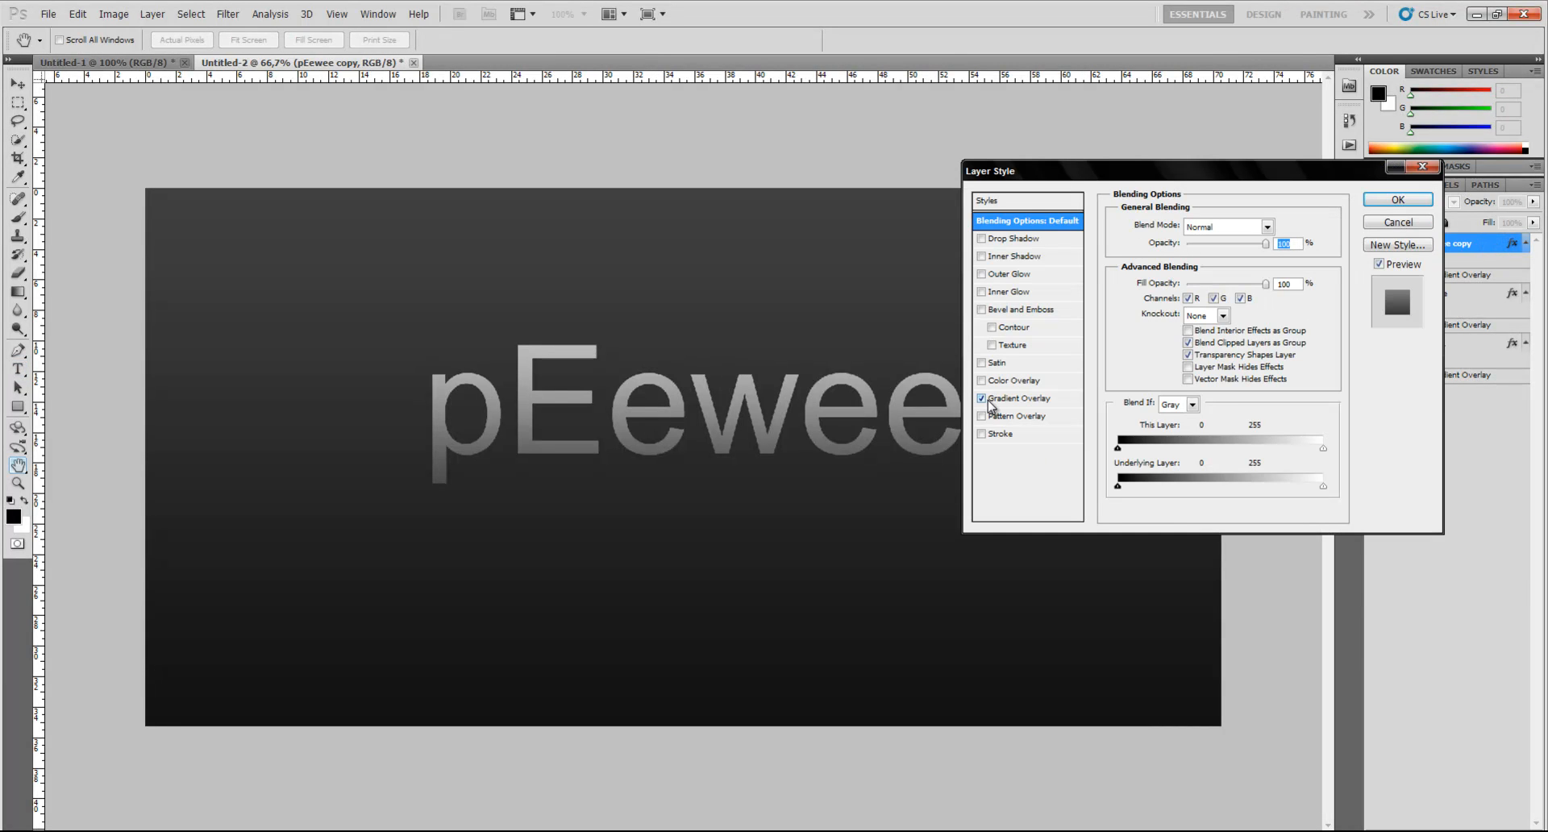
pyautogui.click(981, 399)
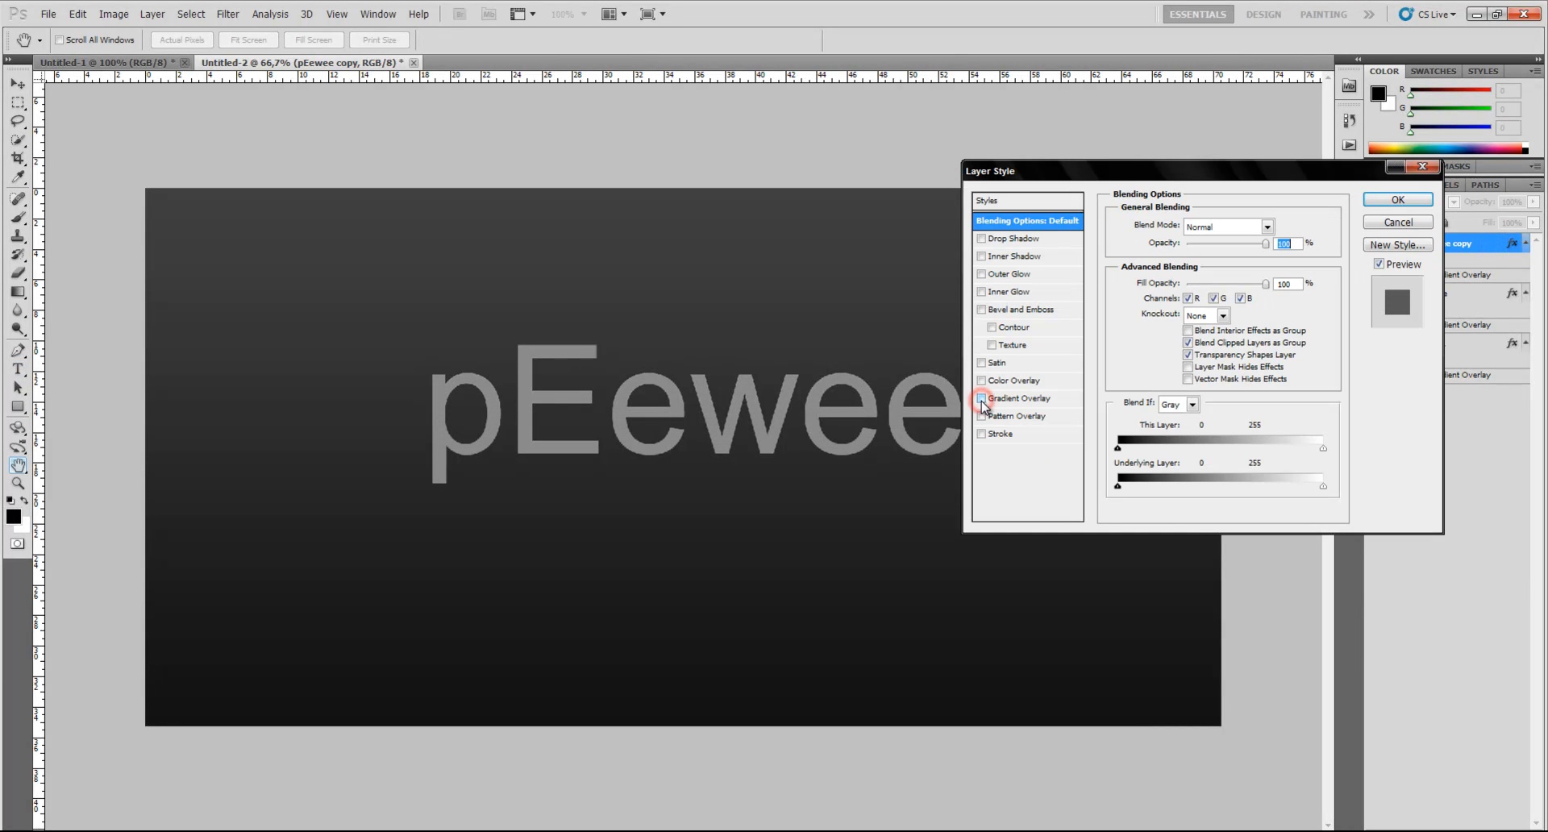
pyautogui.click(1402, 199)
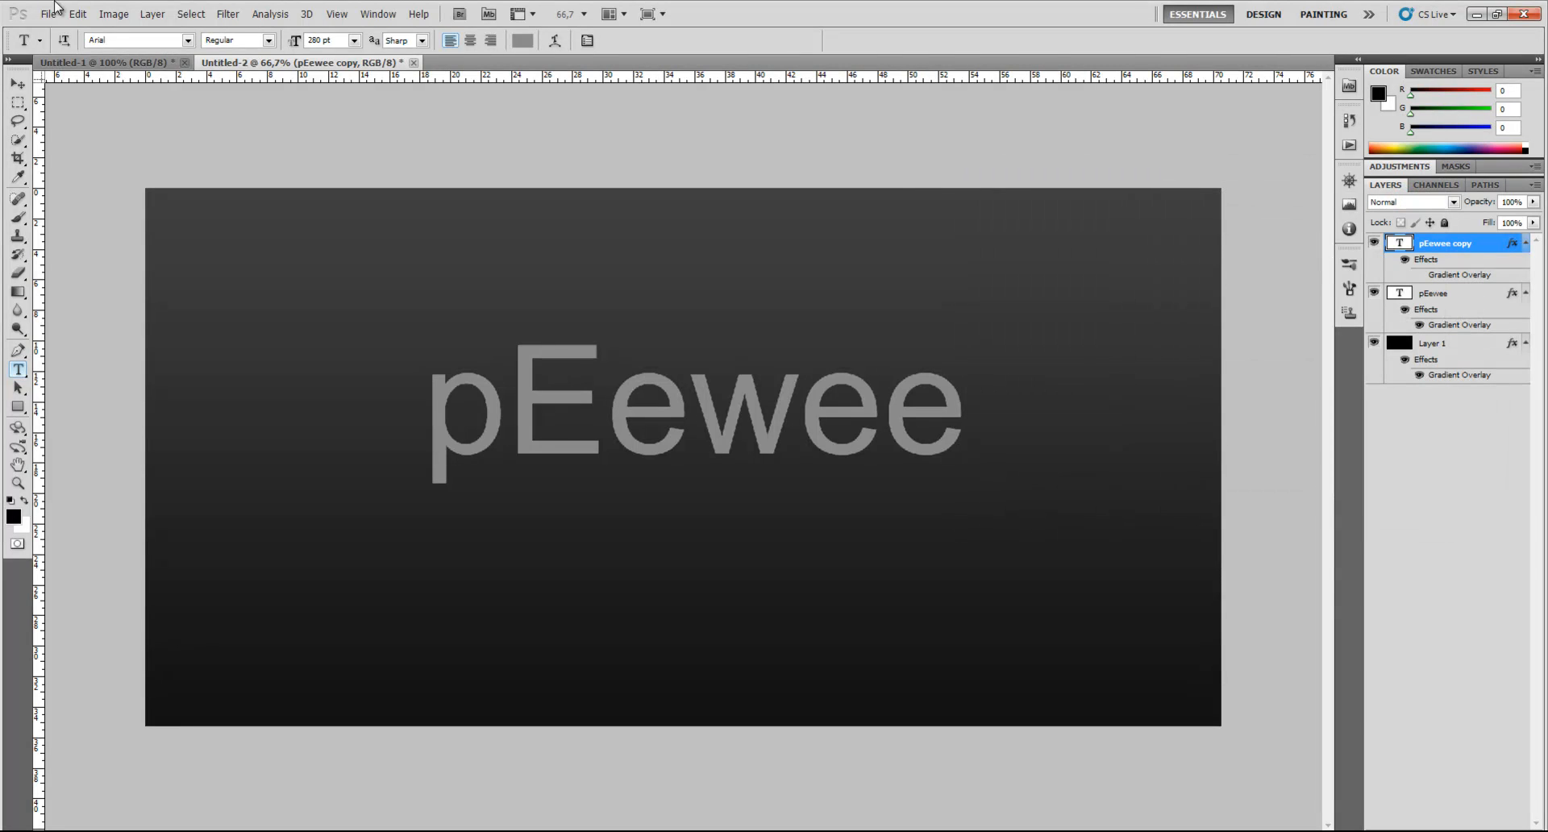
pyautogui.click(227, 14)
pyautogui.moveTo(272, 211)
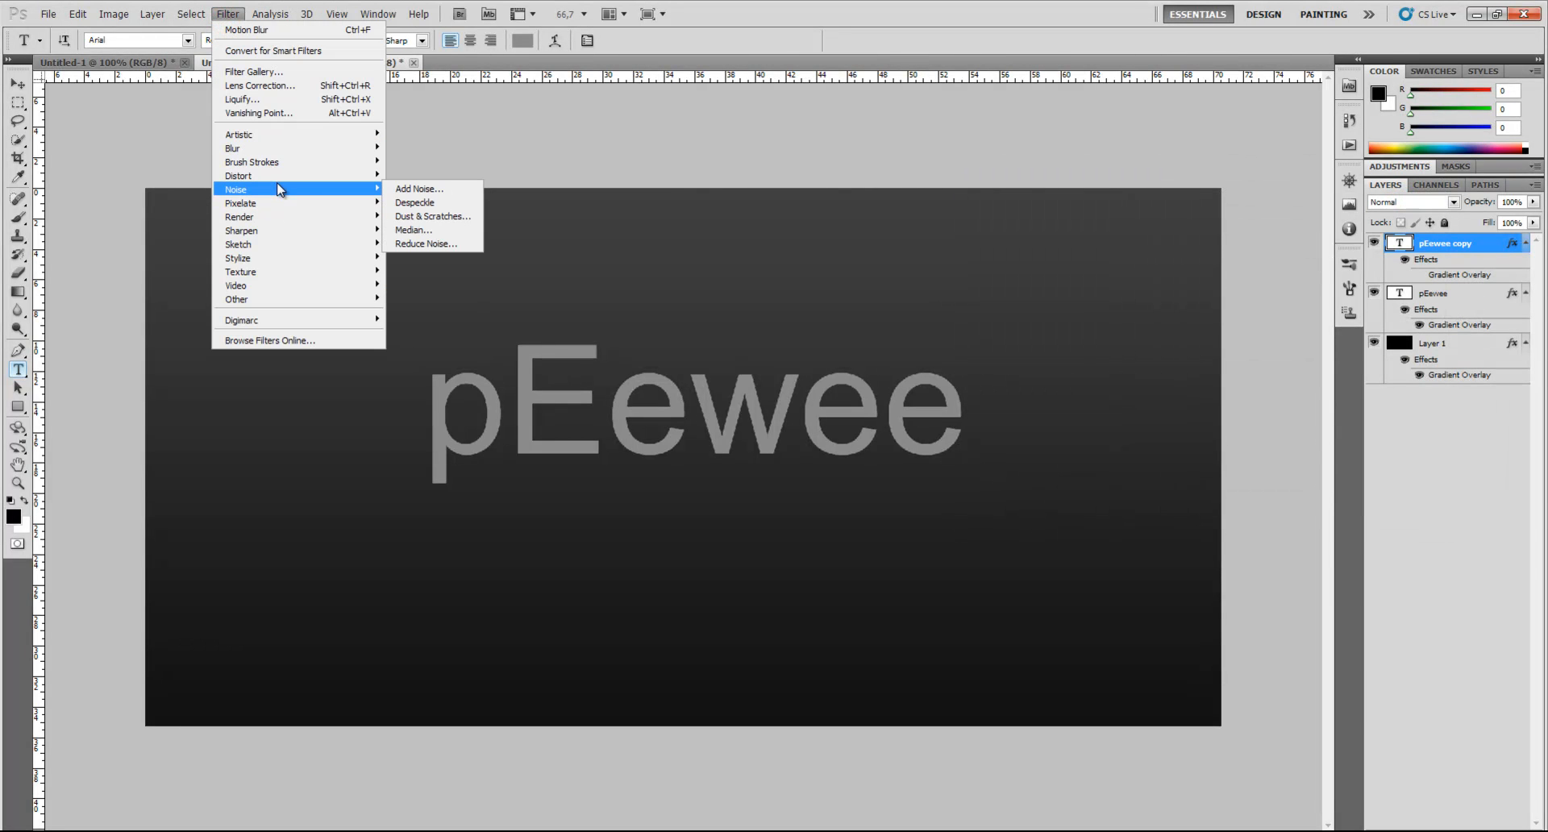
pyautogui.click(421, 188)
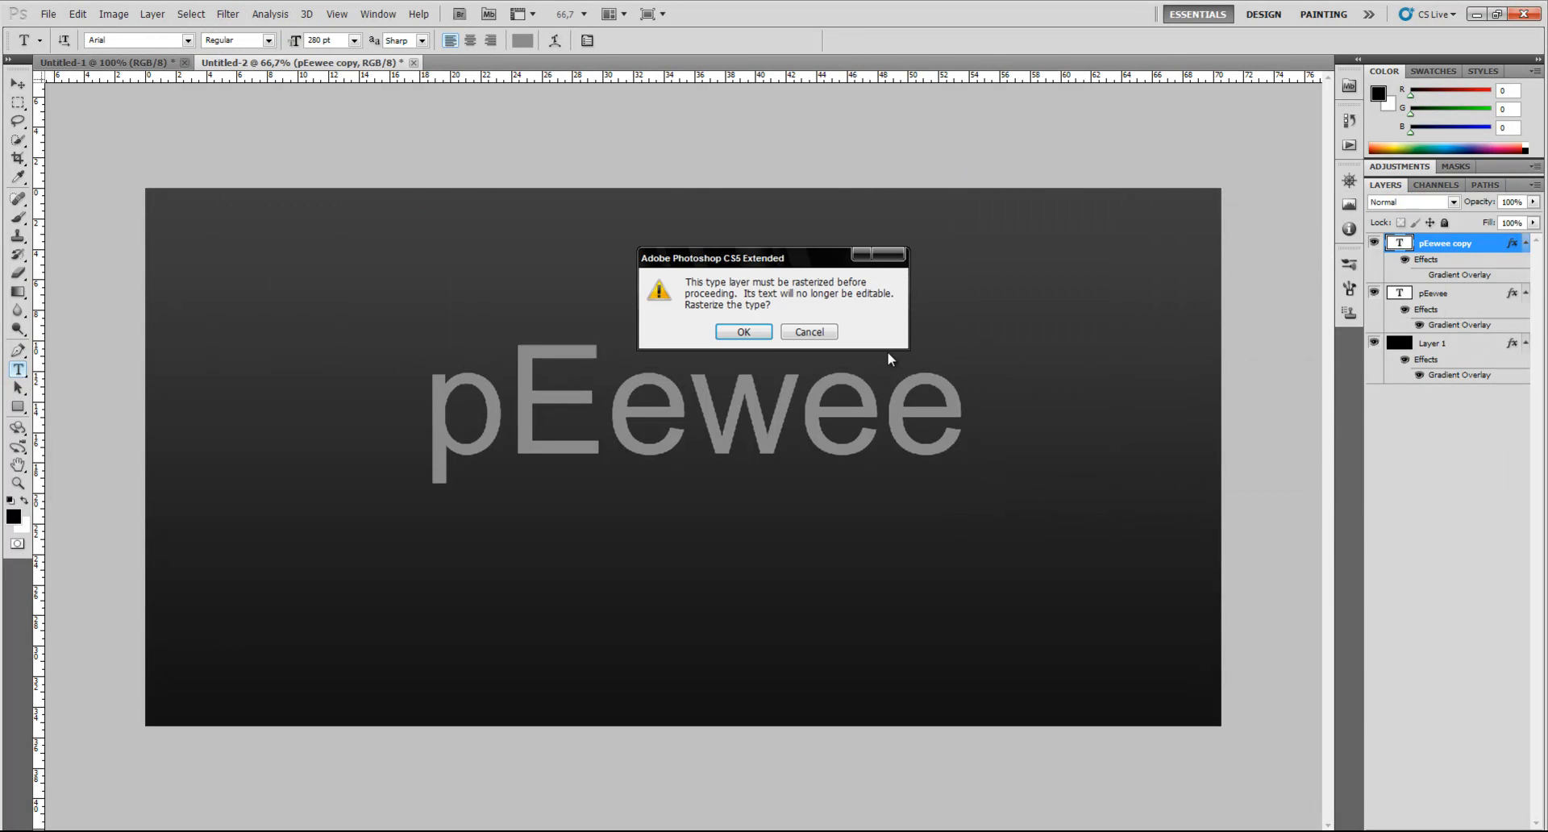
pyautogui.click(743, 332)
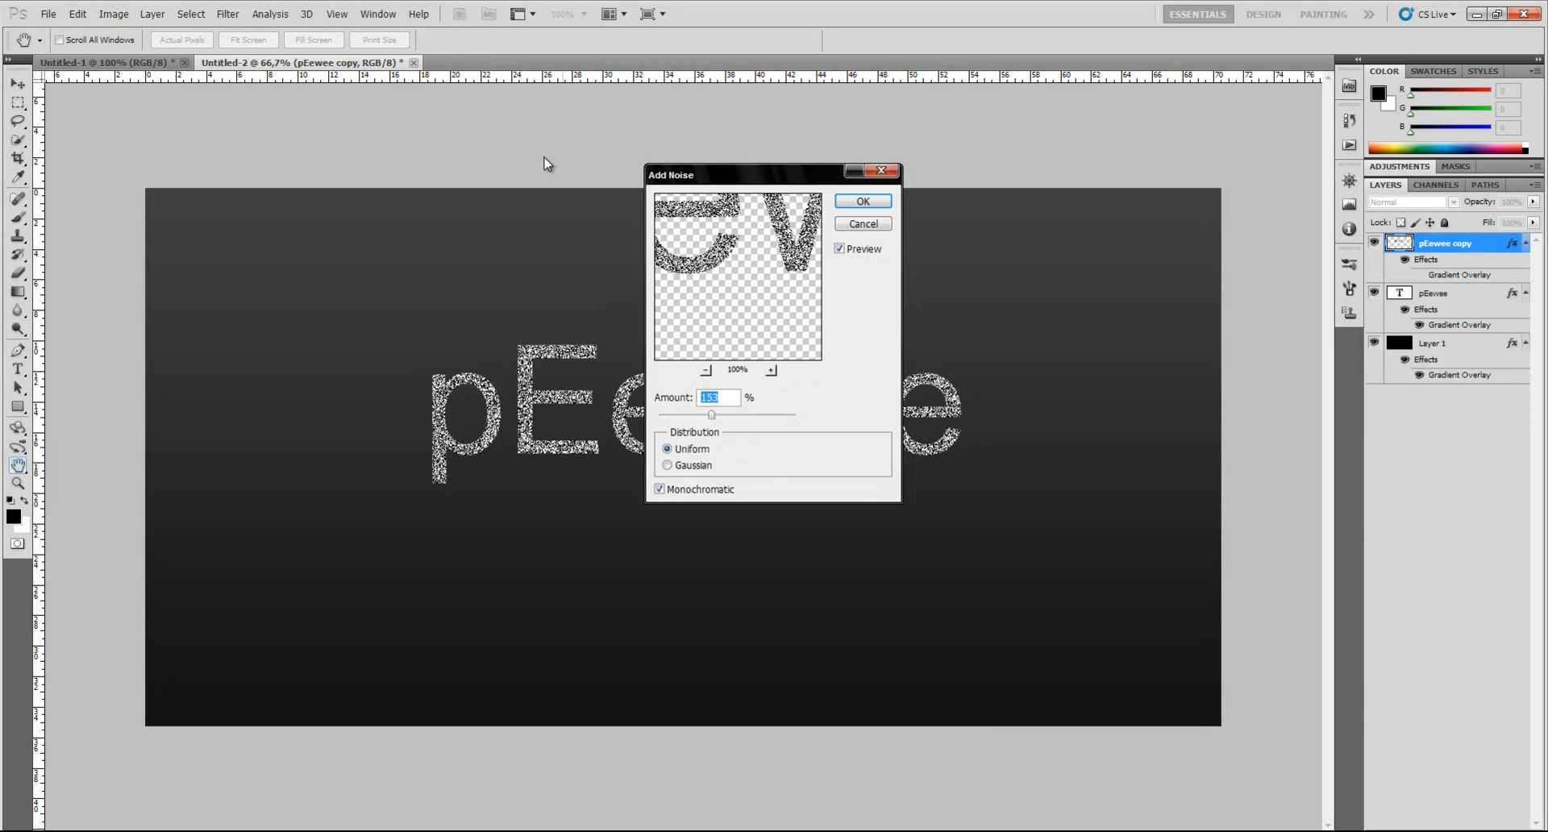
pyautogui.click(863, 224)
# Apply Add Noise to the pEewee copy layer with 153% amount, Uniform distribution and Monochromatic on.
pyautogui.click(228, 14)
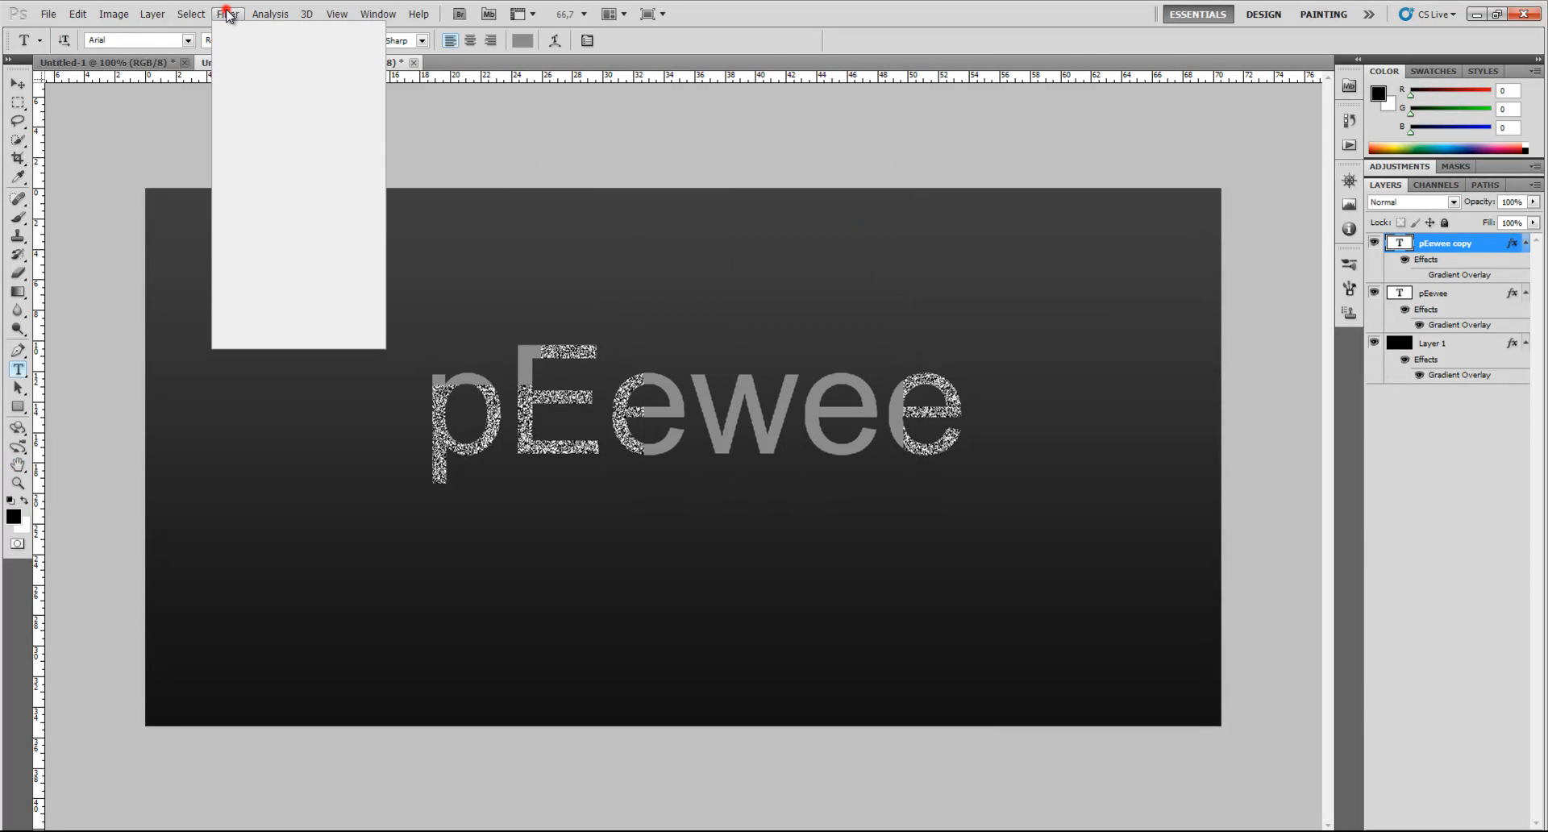
pyautogui.moveTo(277, 188)
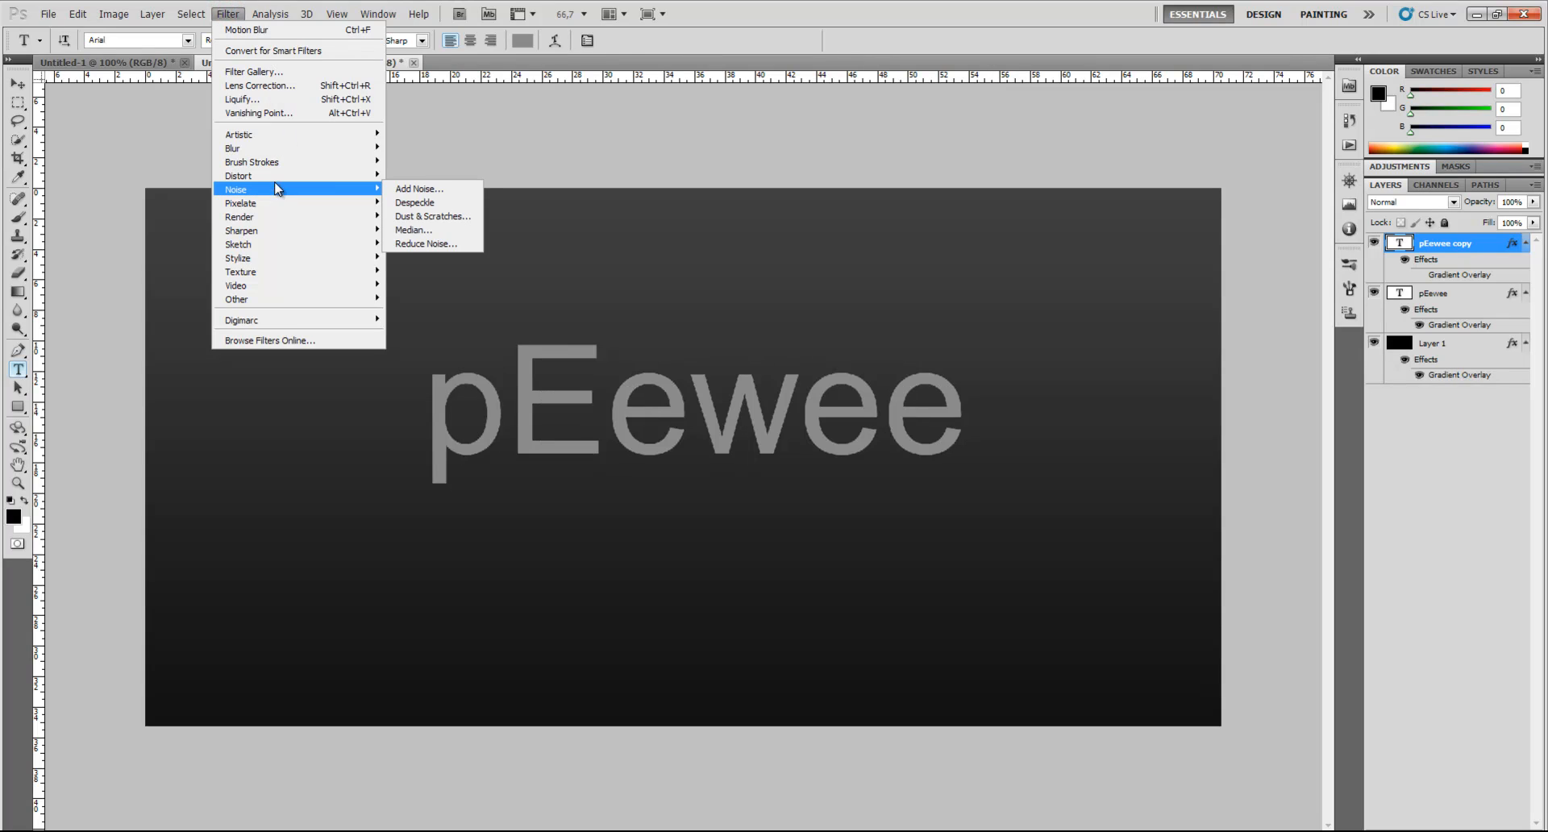
pyautogui.click(425, 190)
pyautogui.click(744, 332)
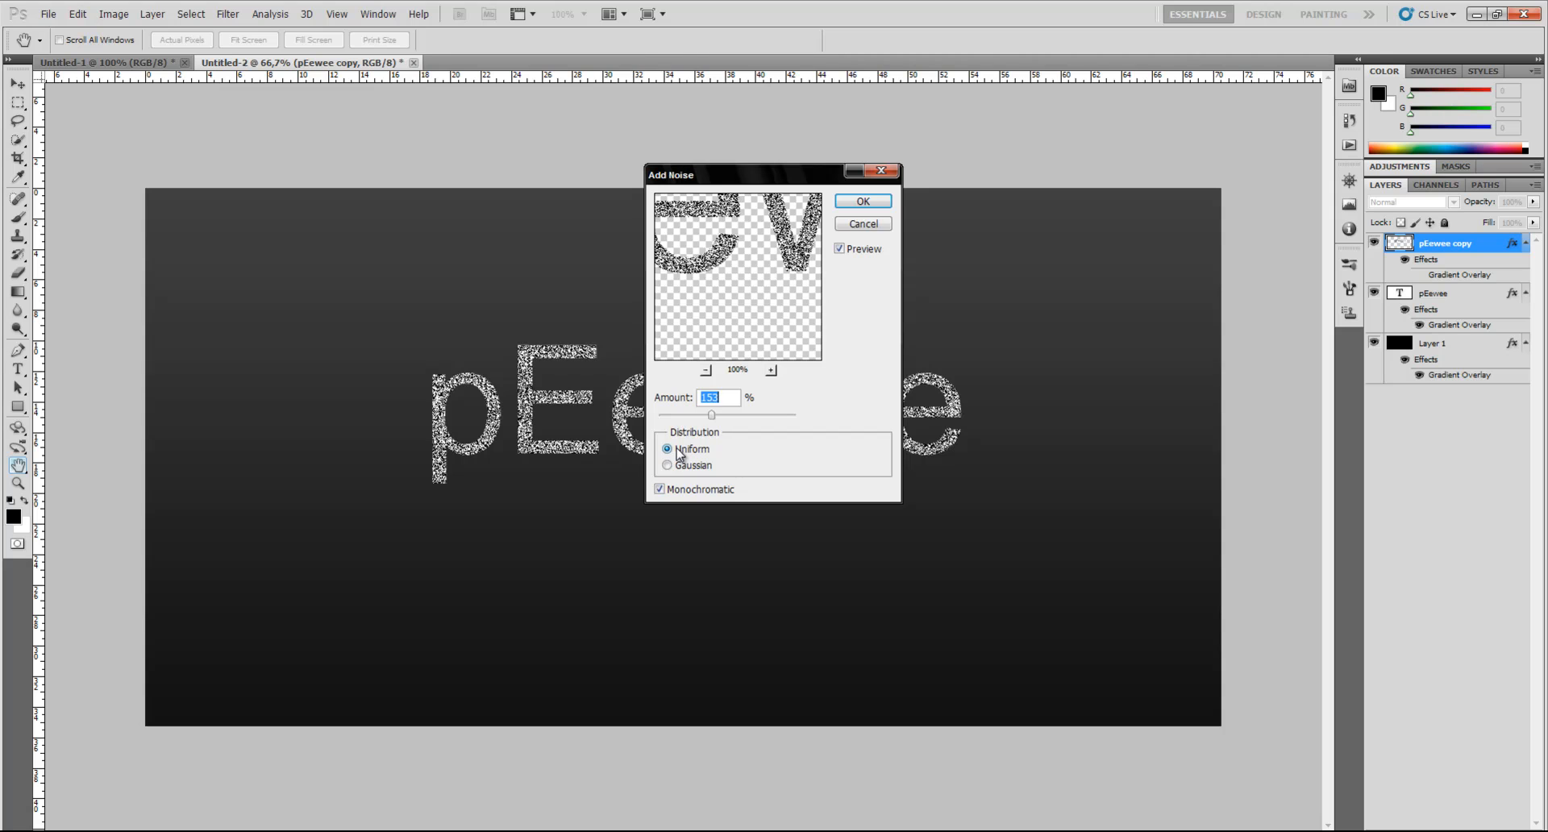
pyautogui.click(661, 491)
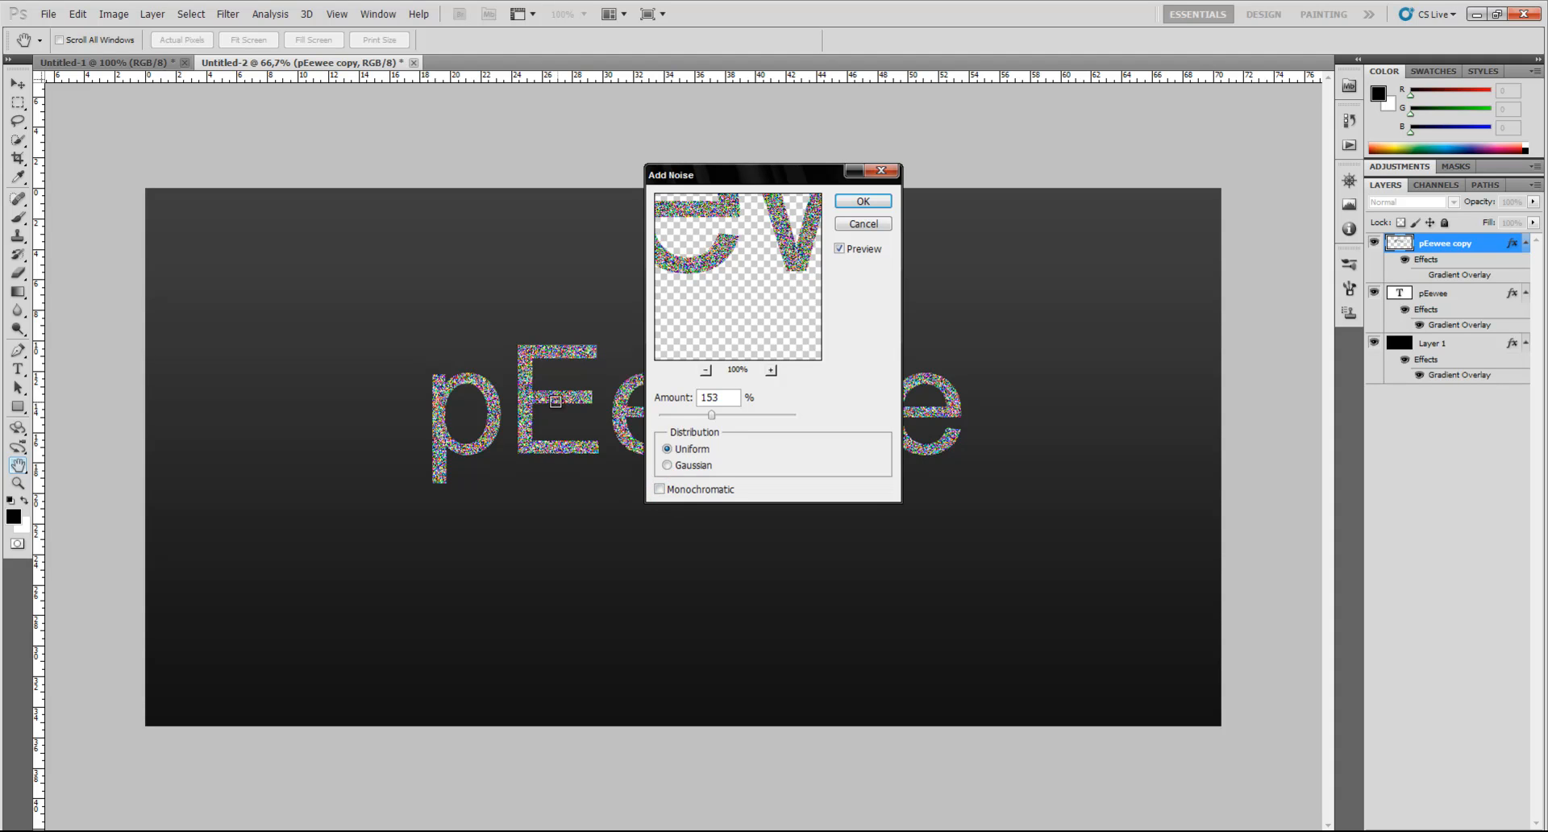
pyautogui.click(661, 491)
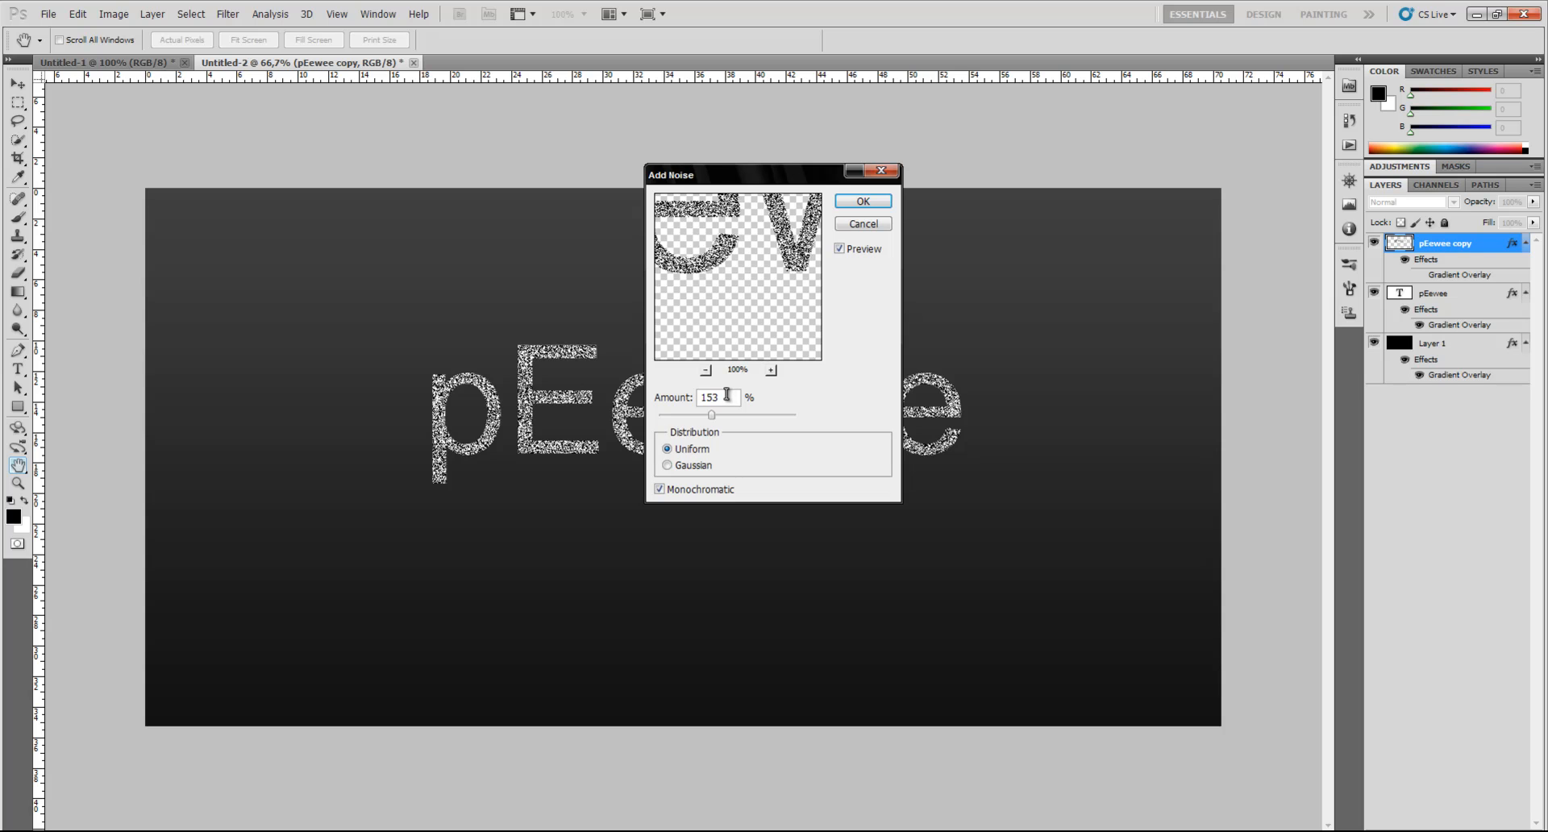
pyautogui.click(858, 206)
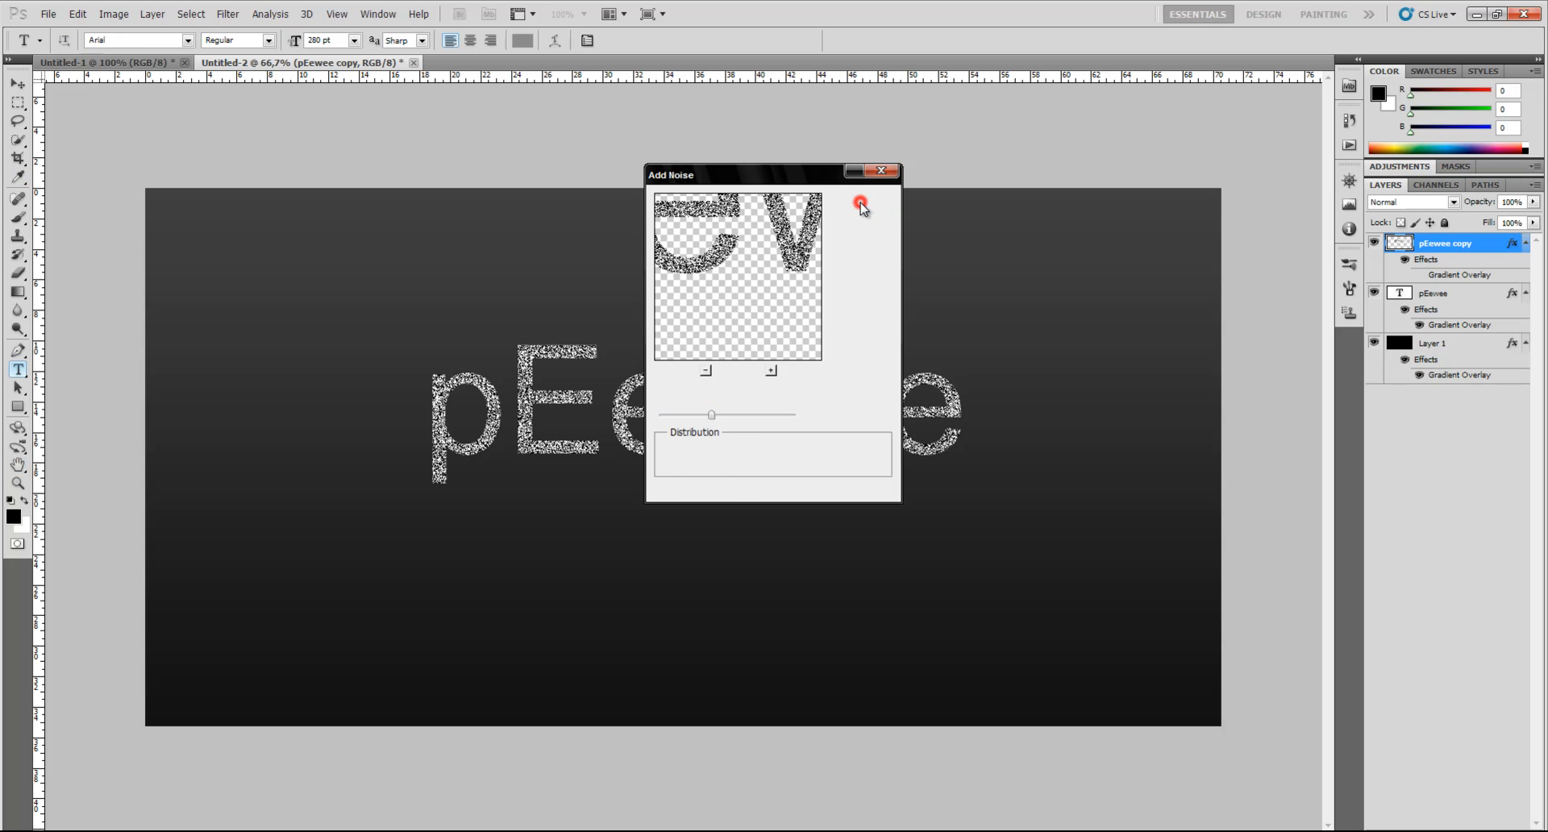
# Apply a Motion Blur to the pEewee copy layer with an angle of 34° and a distance of 125 pixels.
pyautogui.click(228, 13)
pyautogui.moveTo(307, 157)
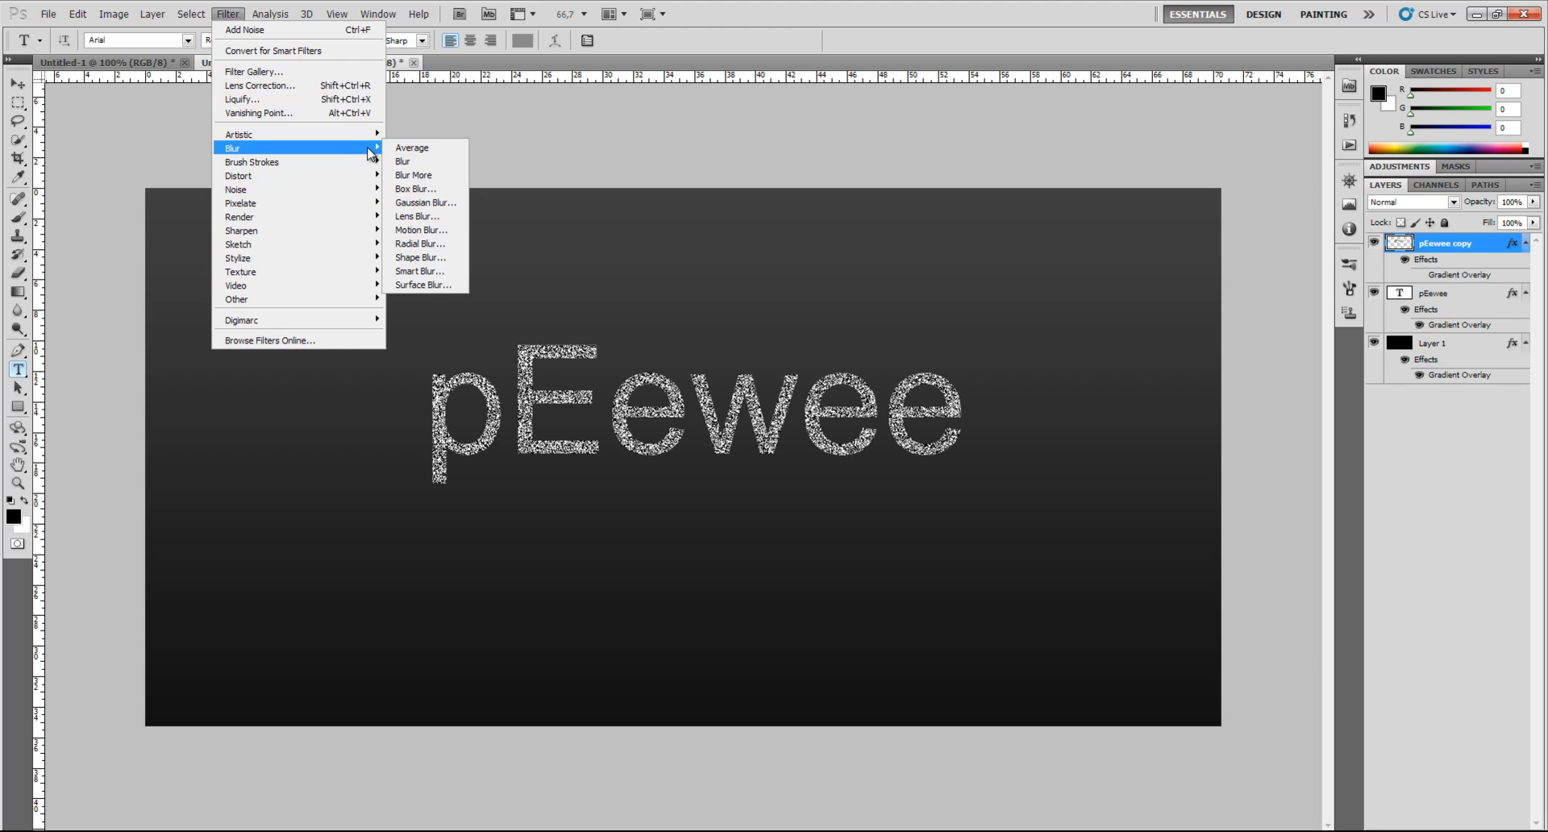
pyautogui.click(419, 232)
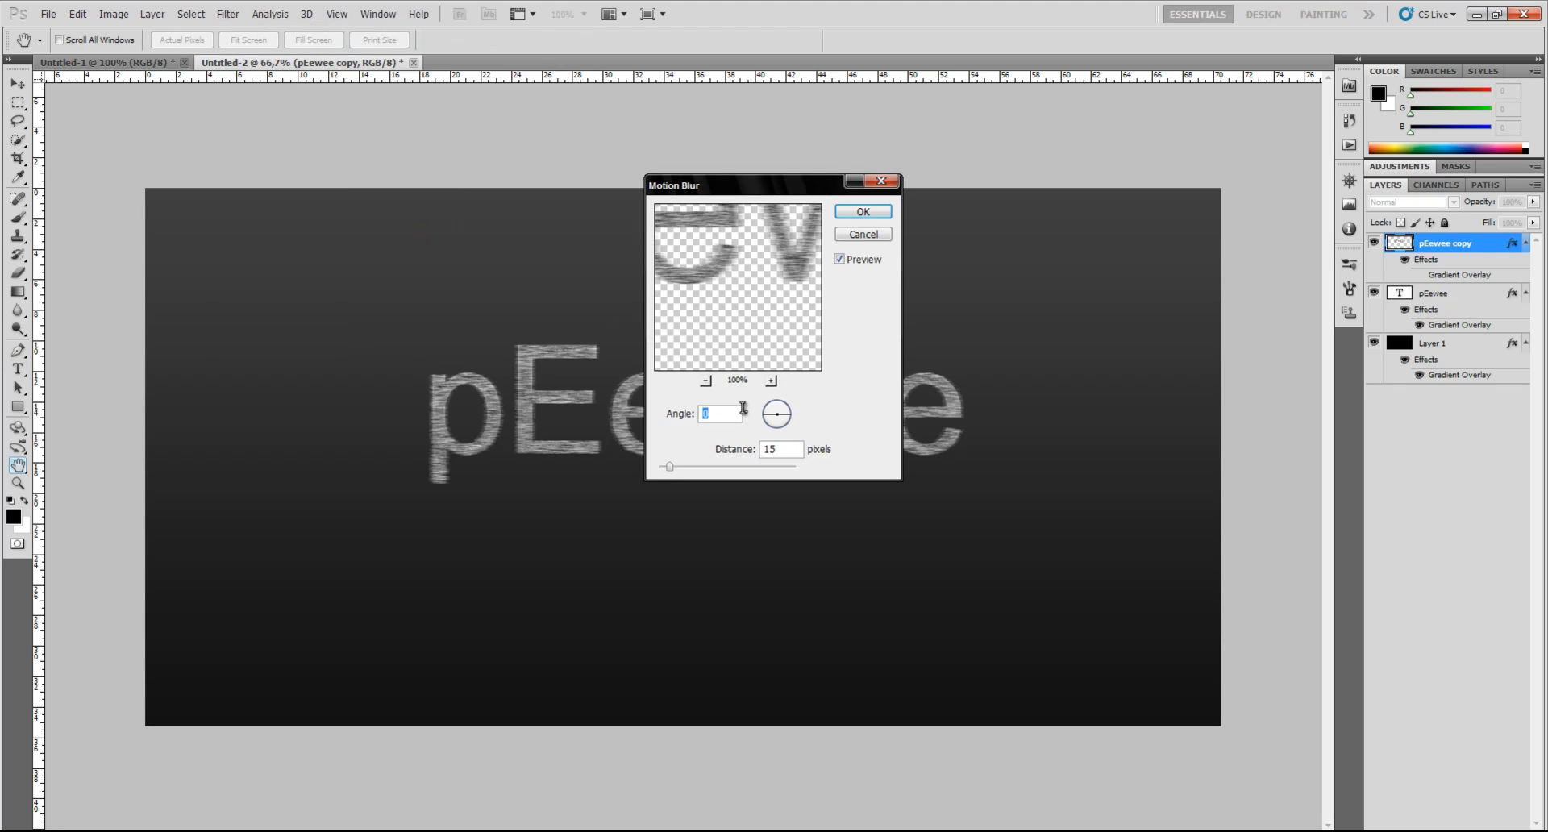
pyautogui.click(787, 413)
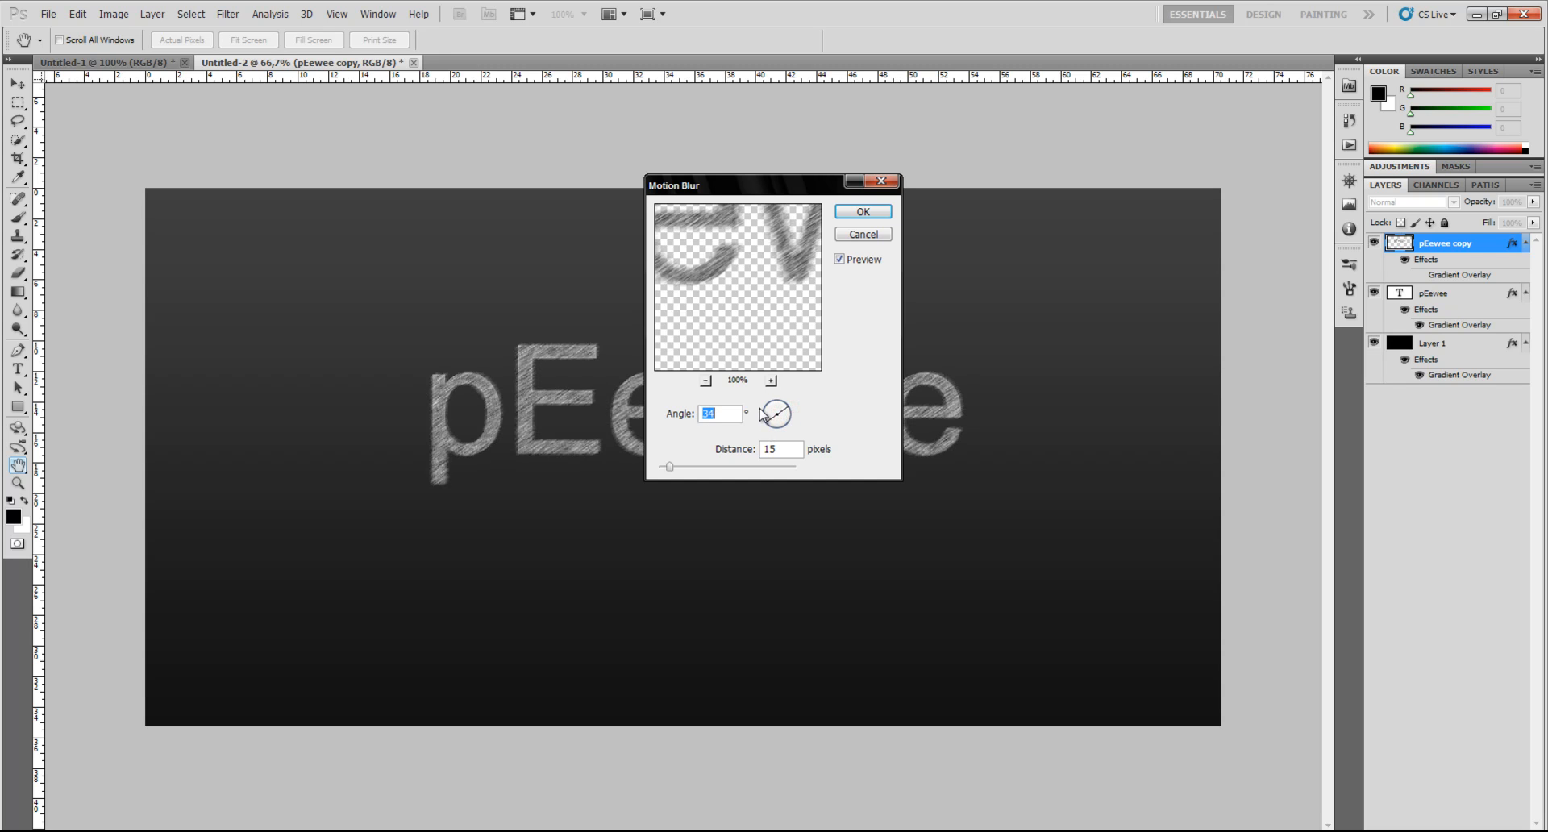
pyautogui.moveTo(670, 466); pyautogui.dragTo(715, 472)
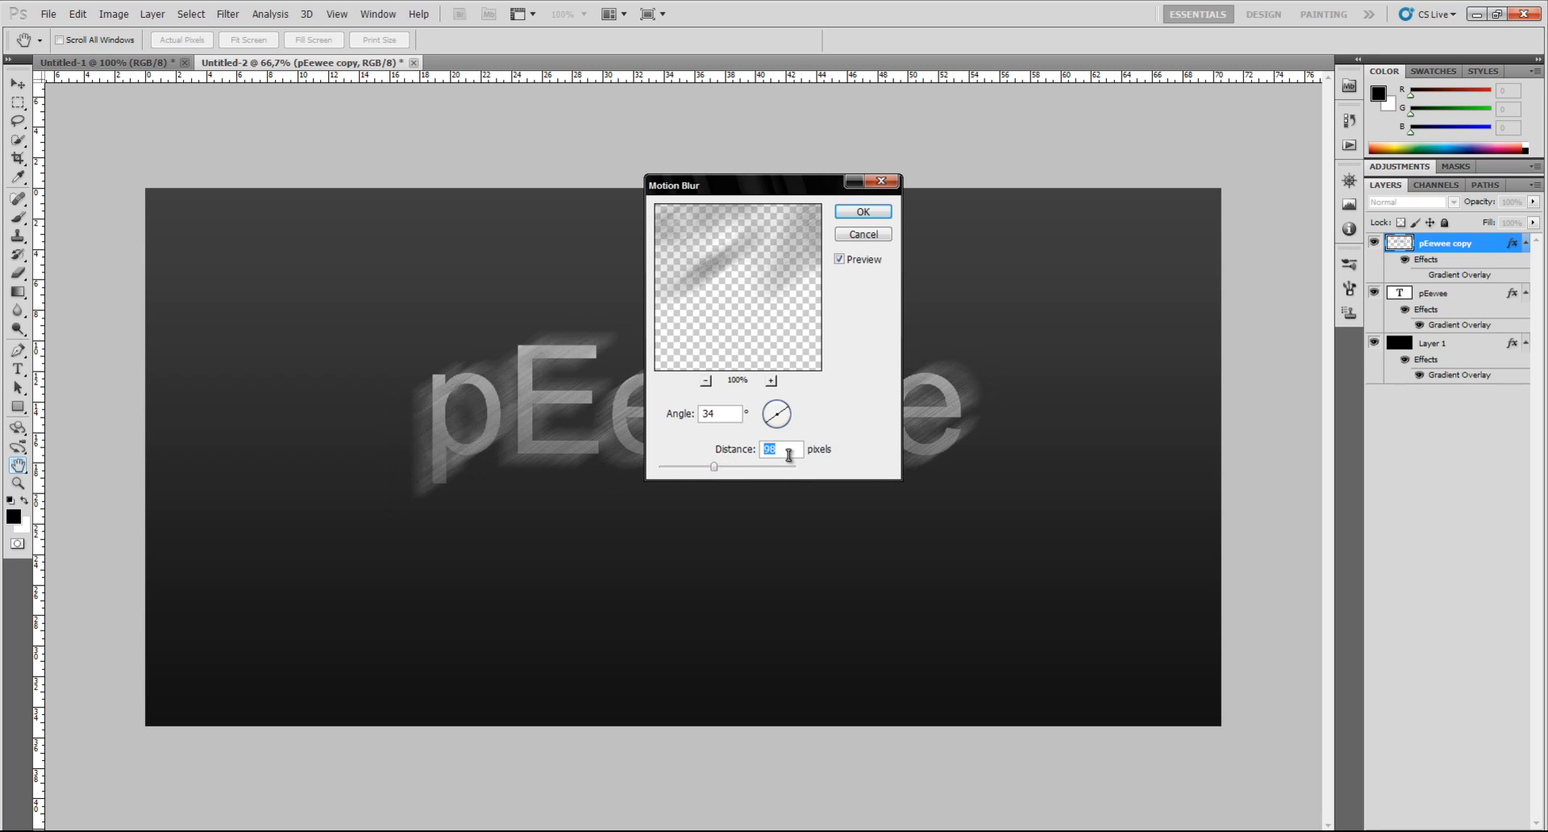
pyautogui.write('125')
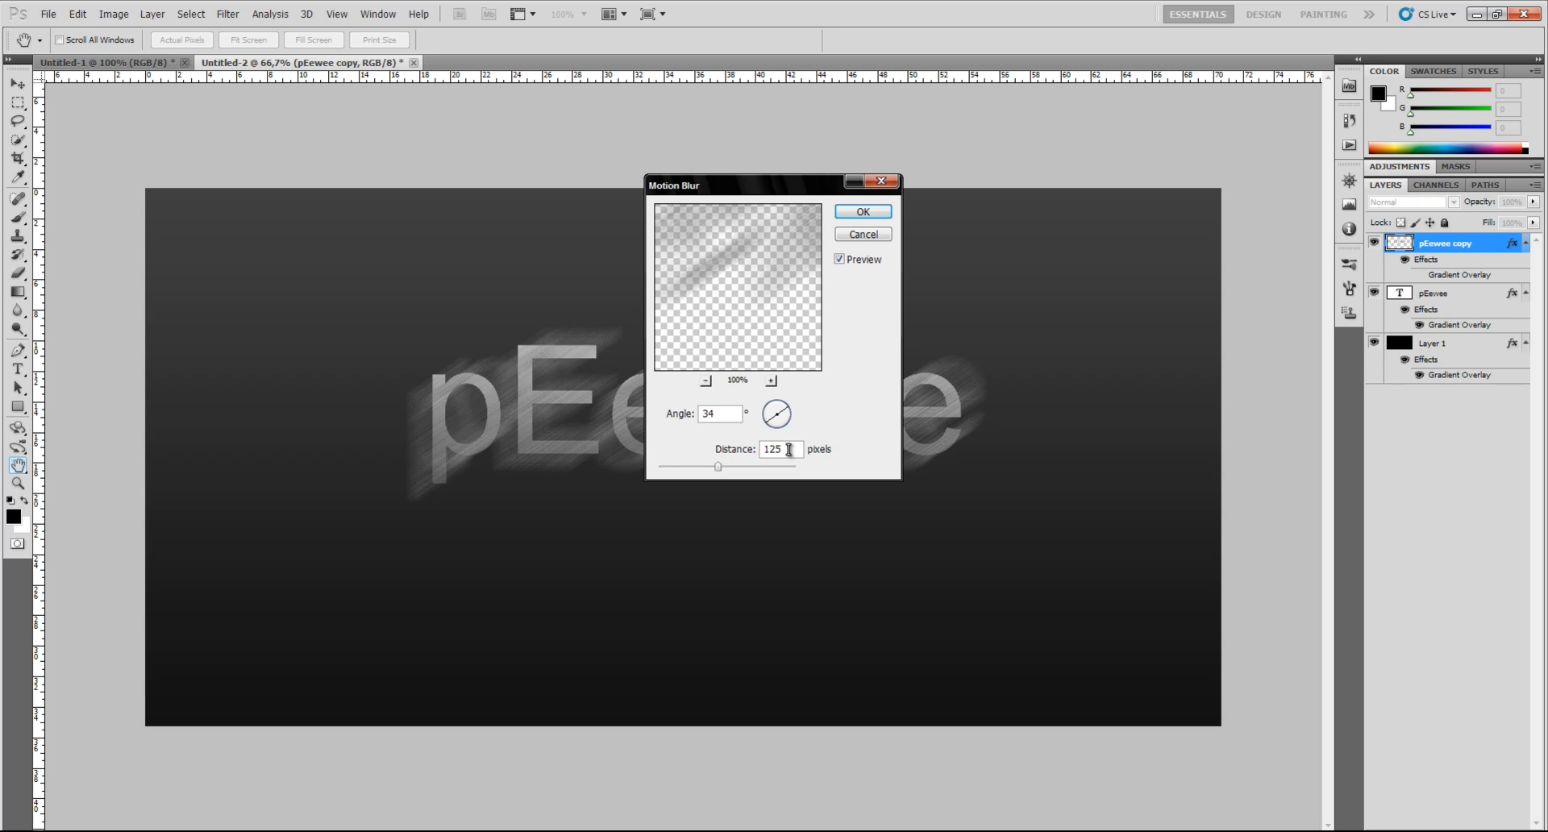
pyautogui.click(867, 211)
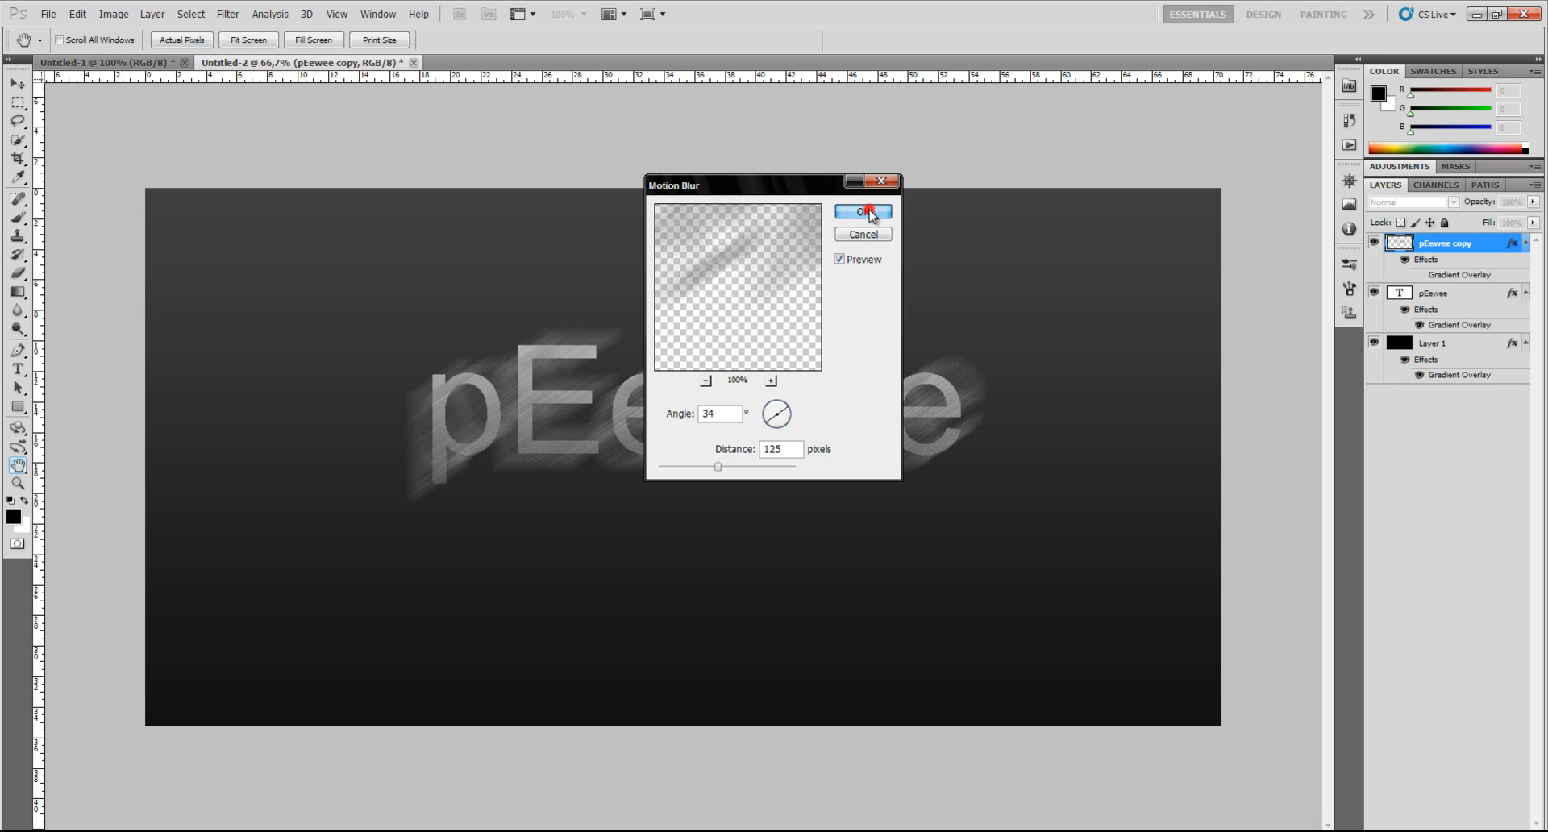
# Load the original pEewee text outline as a selection, invert it and delete the blur outside the letters on pEewee copy.
pyautogui.click(1404, 295)
pyautogui.click(1444, 249)
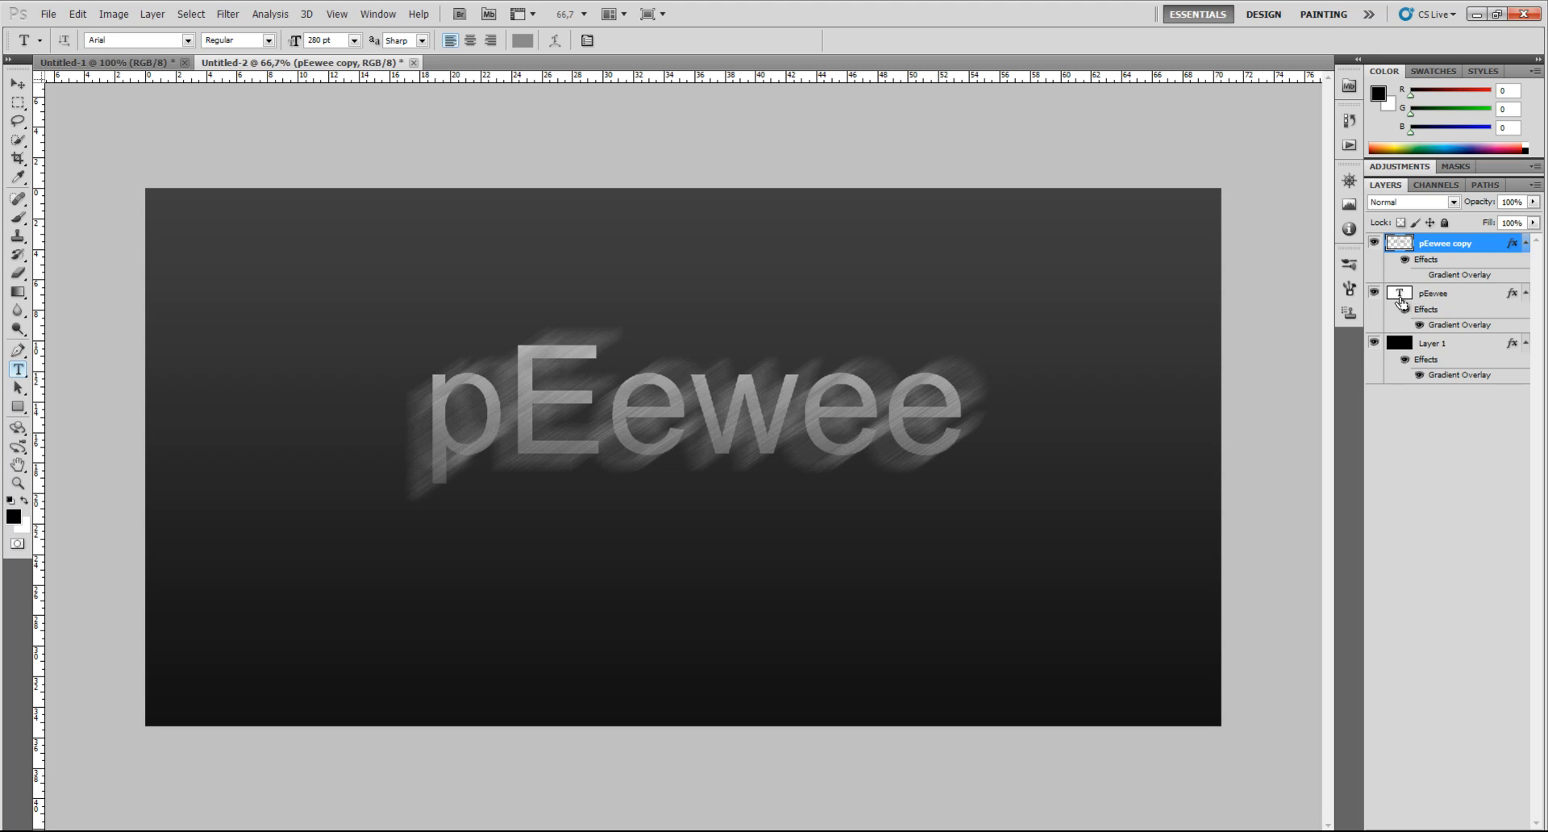
pyautogui.keyDown('ctrl'); pyautogui.click(1402, 303); pyautogui.keyUp('ctrl')
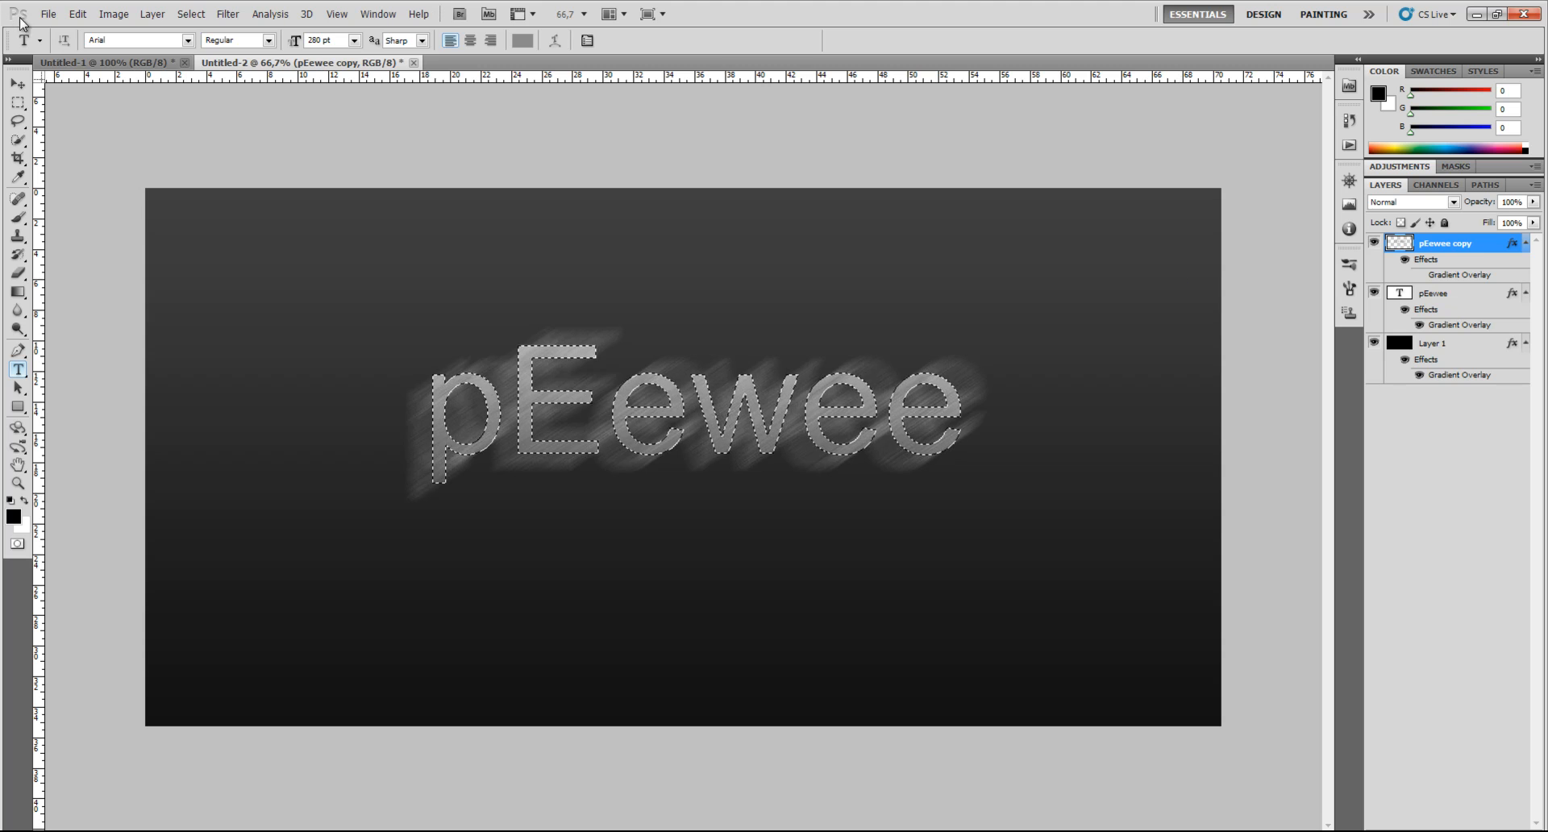
pyautogui.click(203, 15)
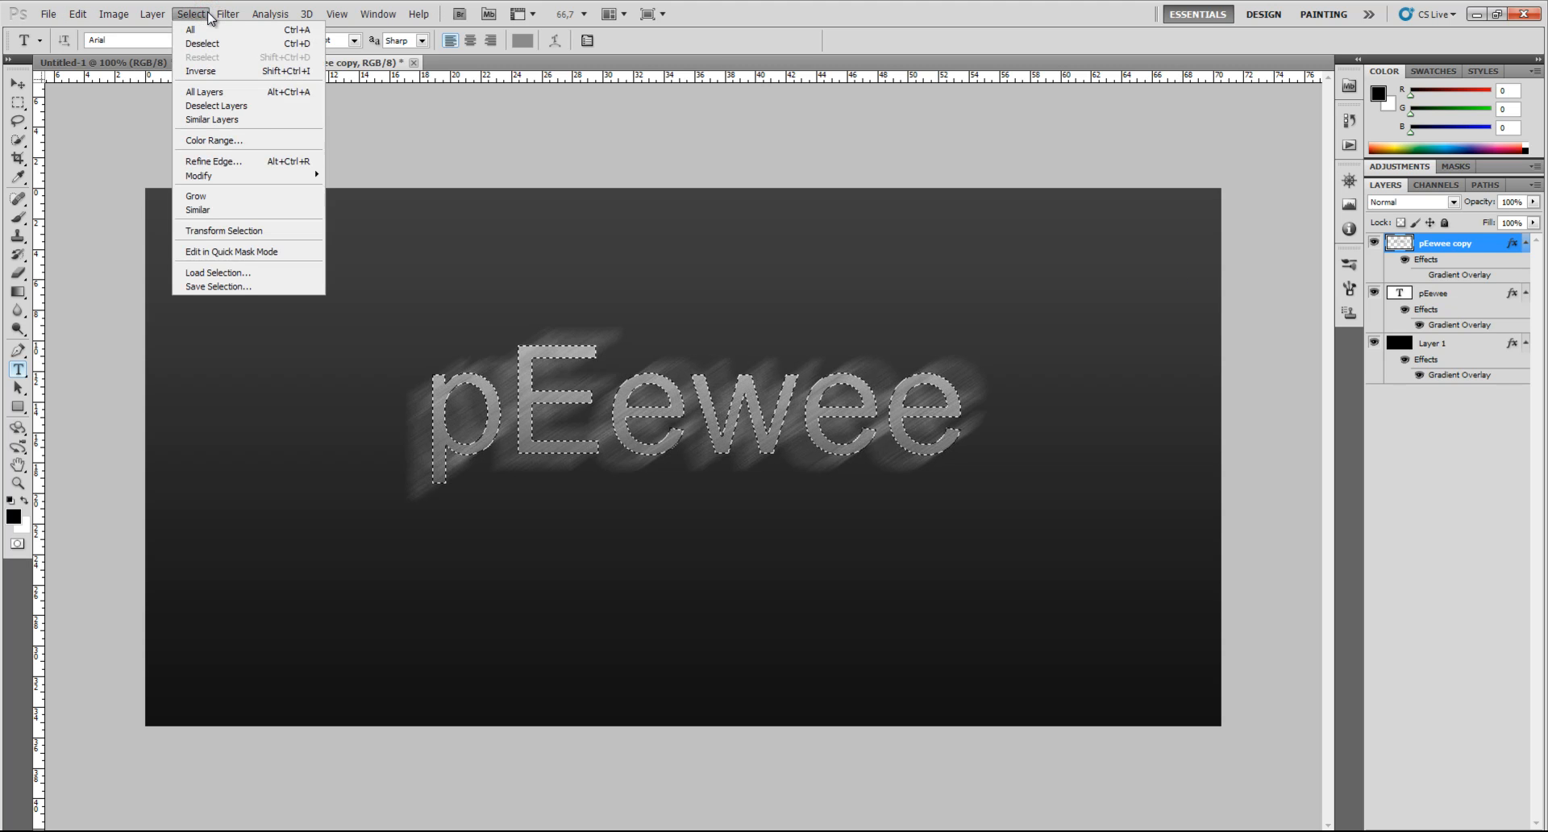
pyautogui.click(211, 73)
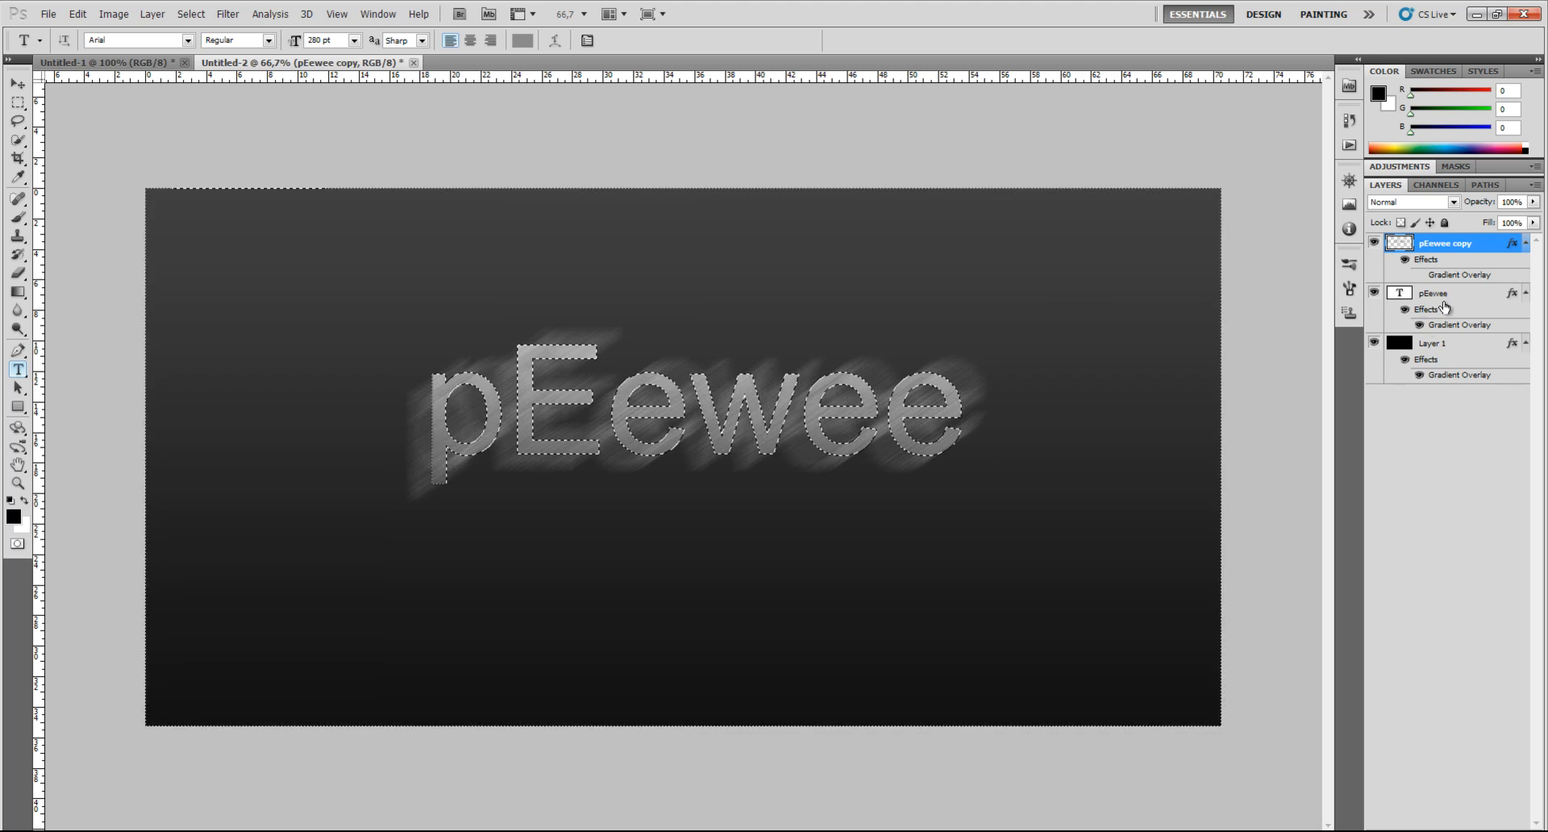
pyautogui.press('Delete')
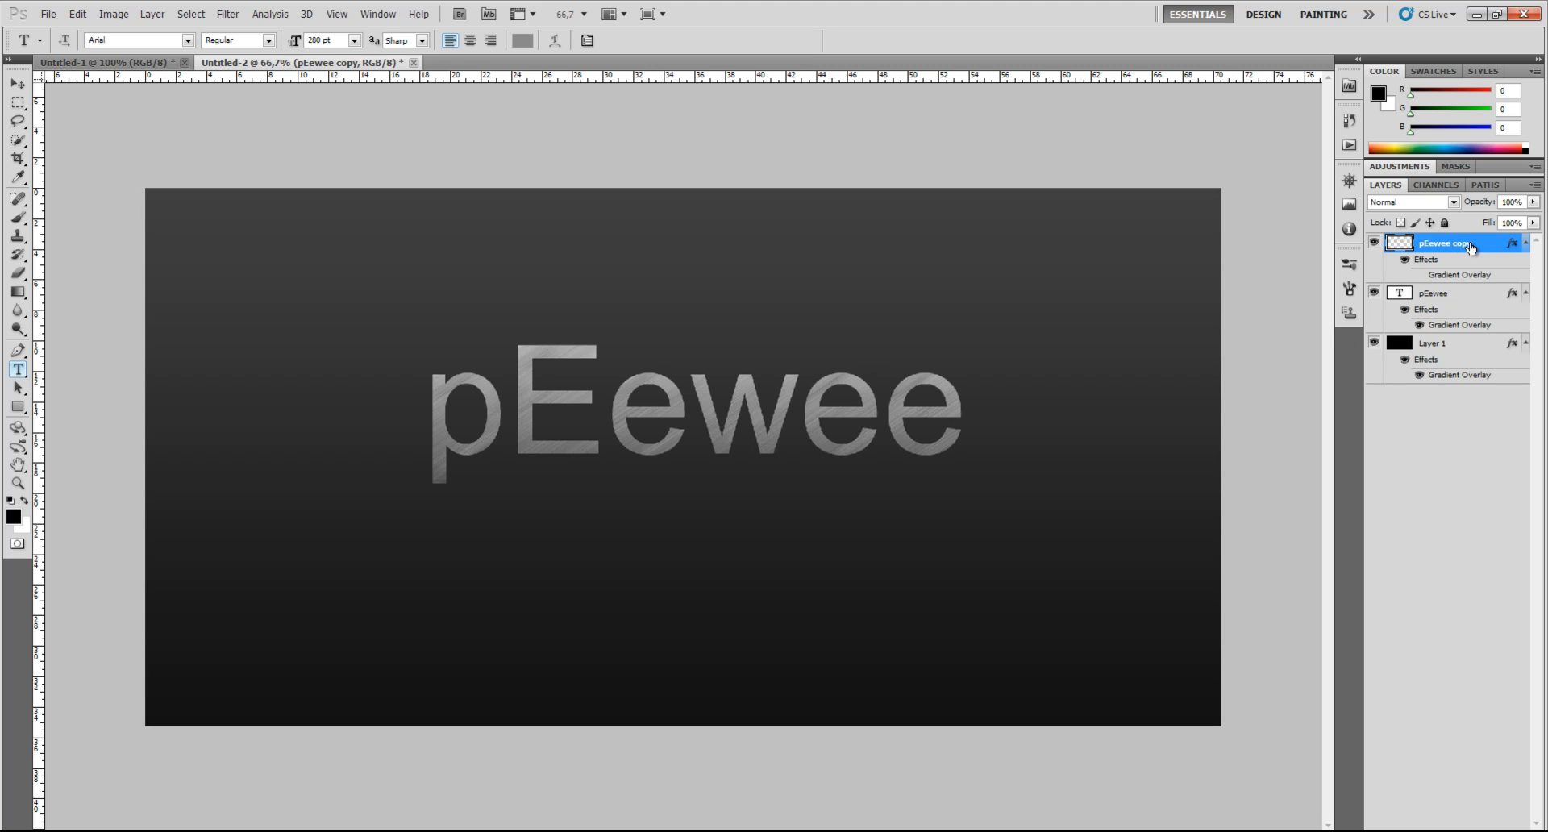
# Add a Drop Shadow to the original pEewee text layer with Normal blend mode and 2 px distance.
pyautogui.press('z')
pyautogui.click(517, 457)
pyautogui.rightClick(505, 443)
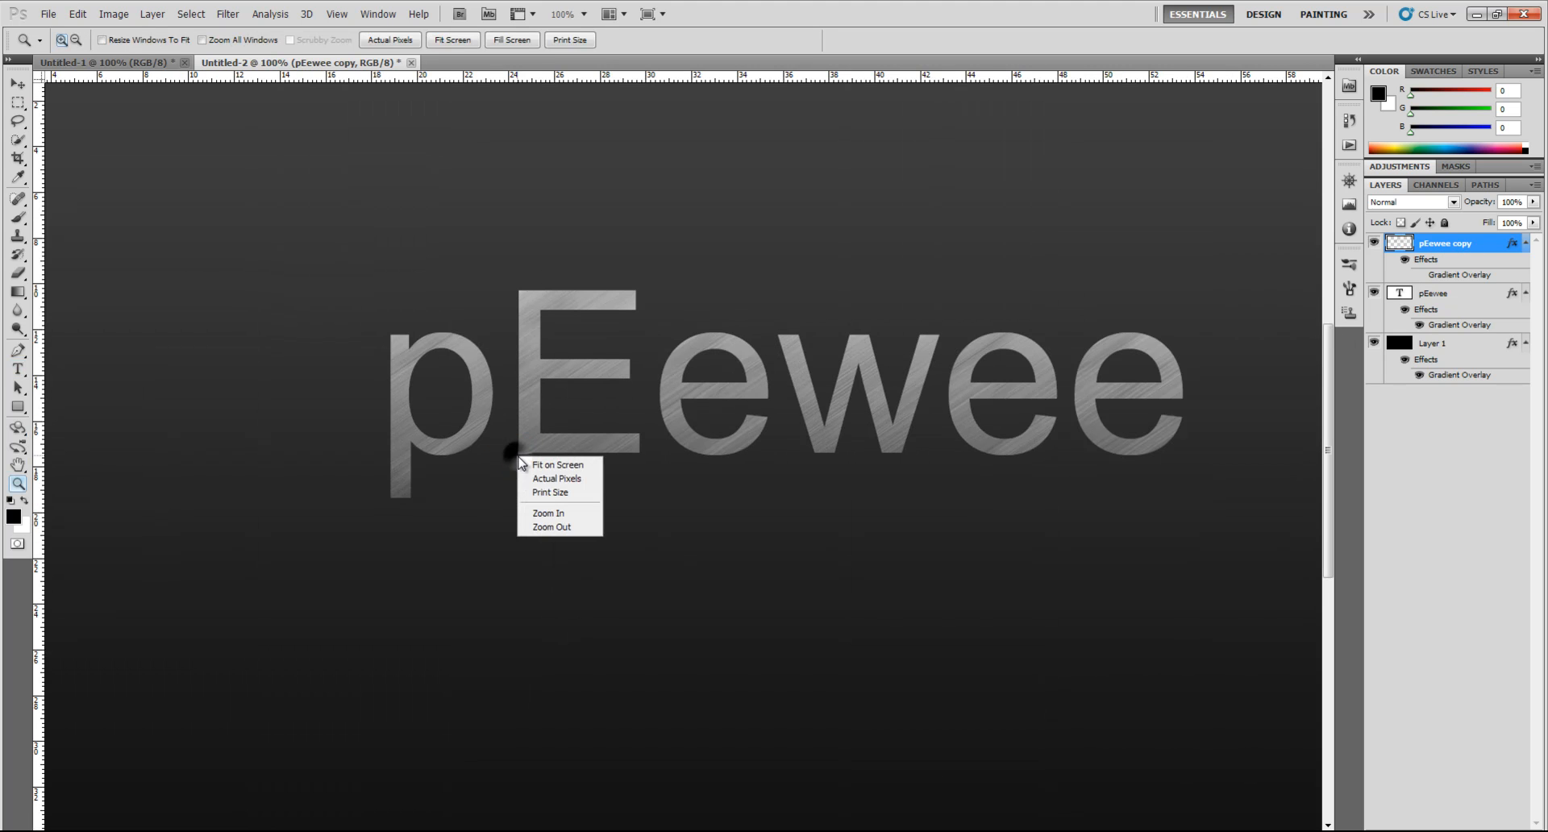
pyautogui.click(547, 475)
pyautogui.moveTo(618, 831); pyautogui.dragTo(648, 831)
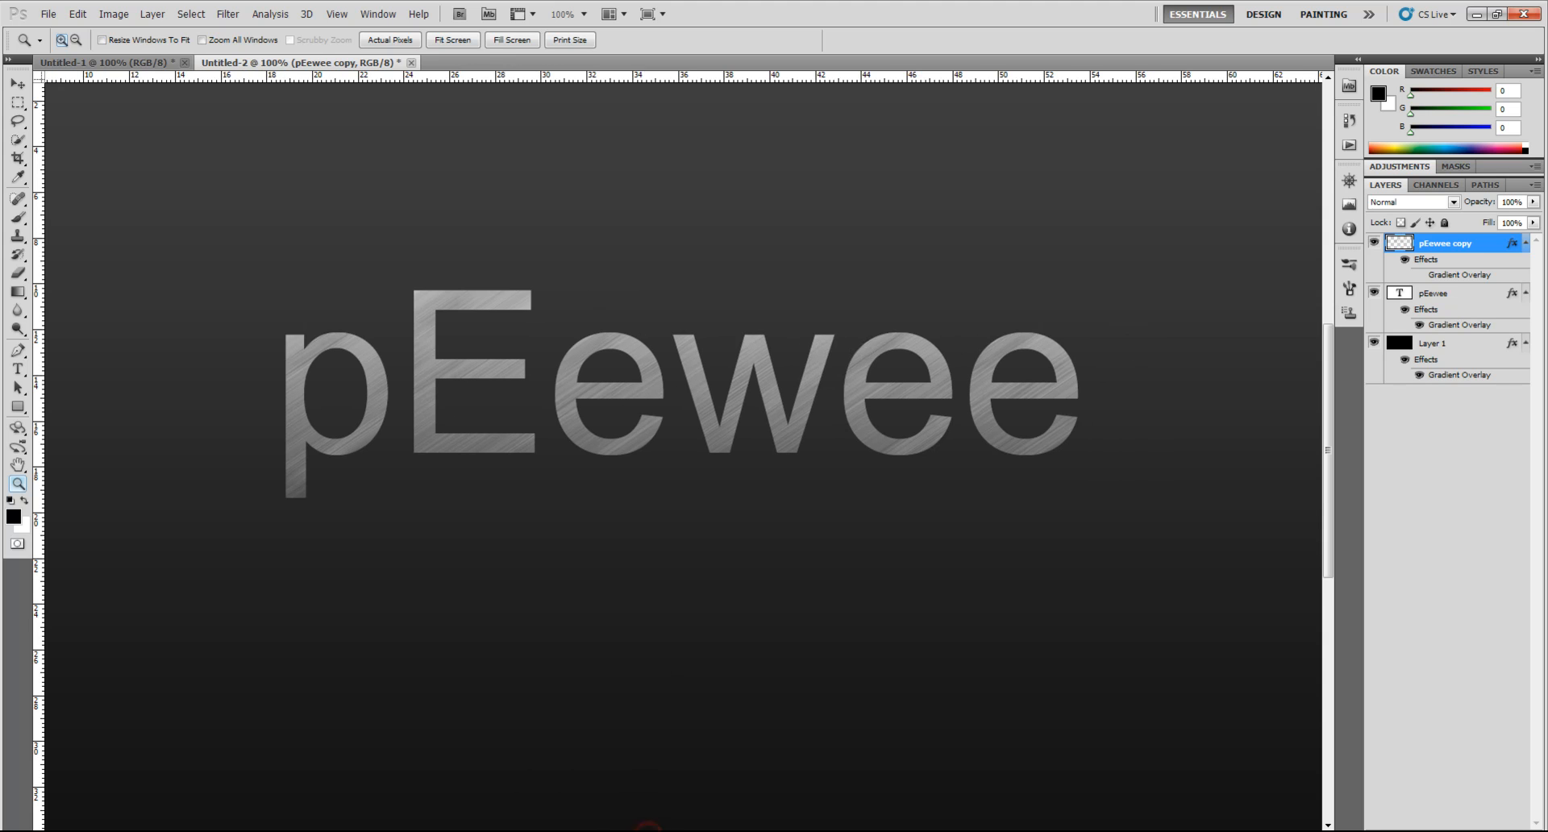
pyautogui.click(1488, 304)
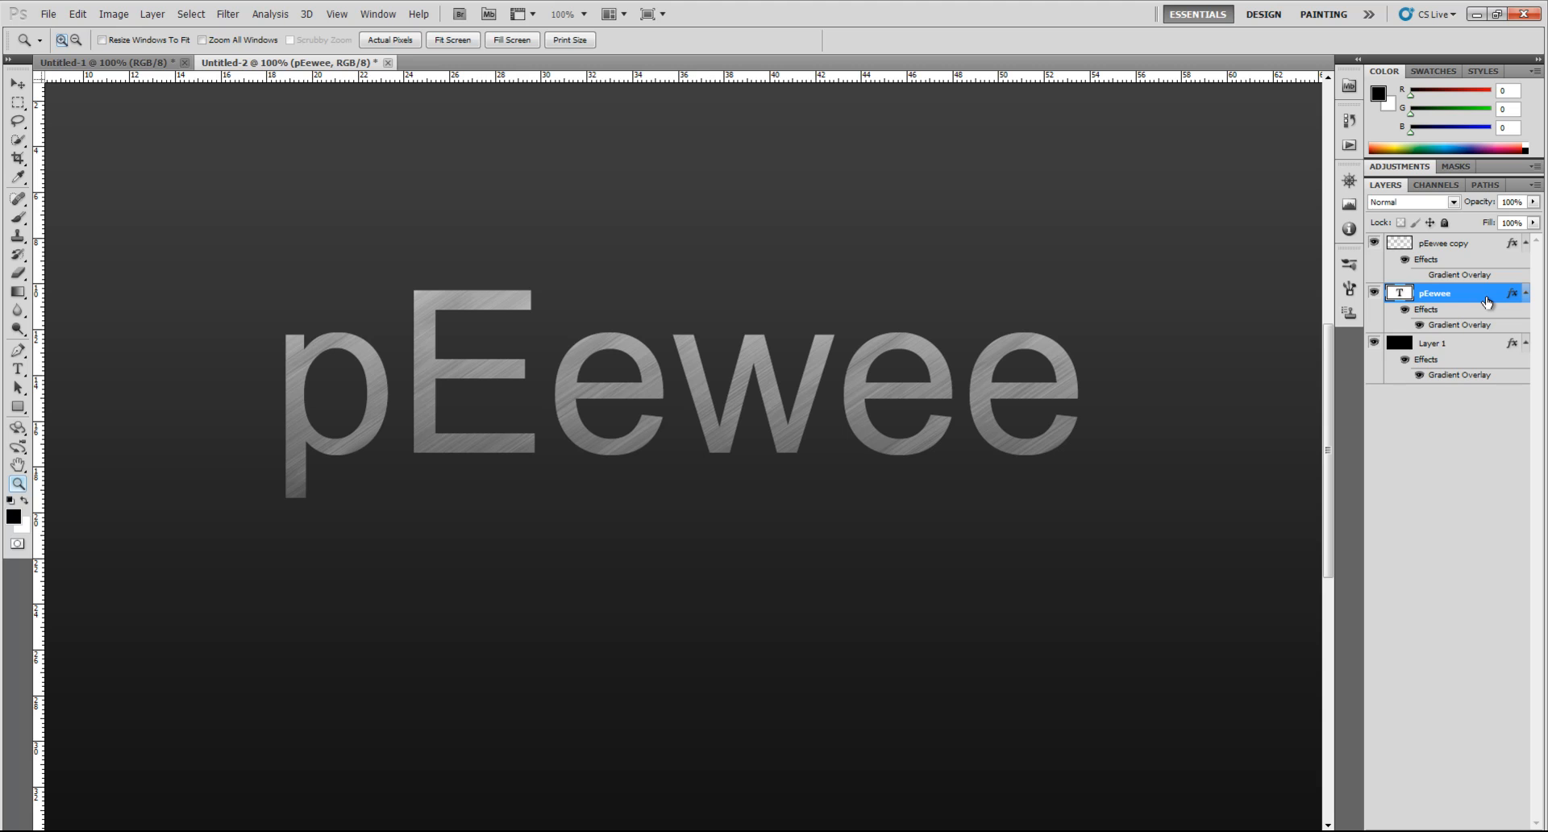
pyautogui.doubleClick(1488, 300)
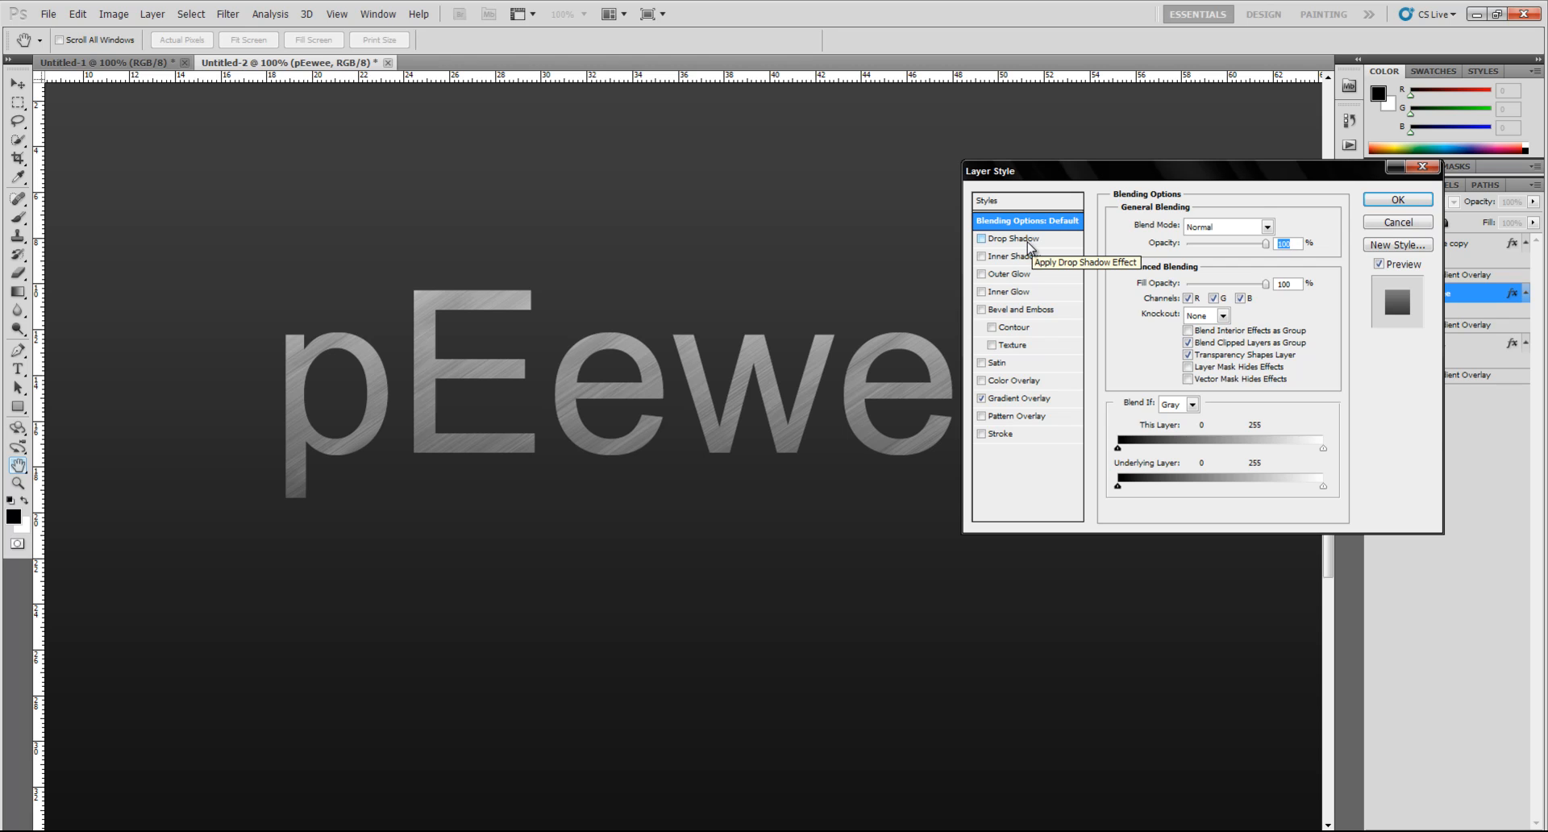
pyautogui.click(1026, 238)
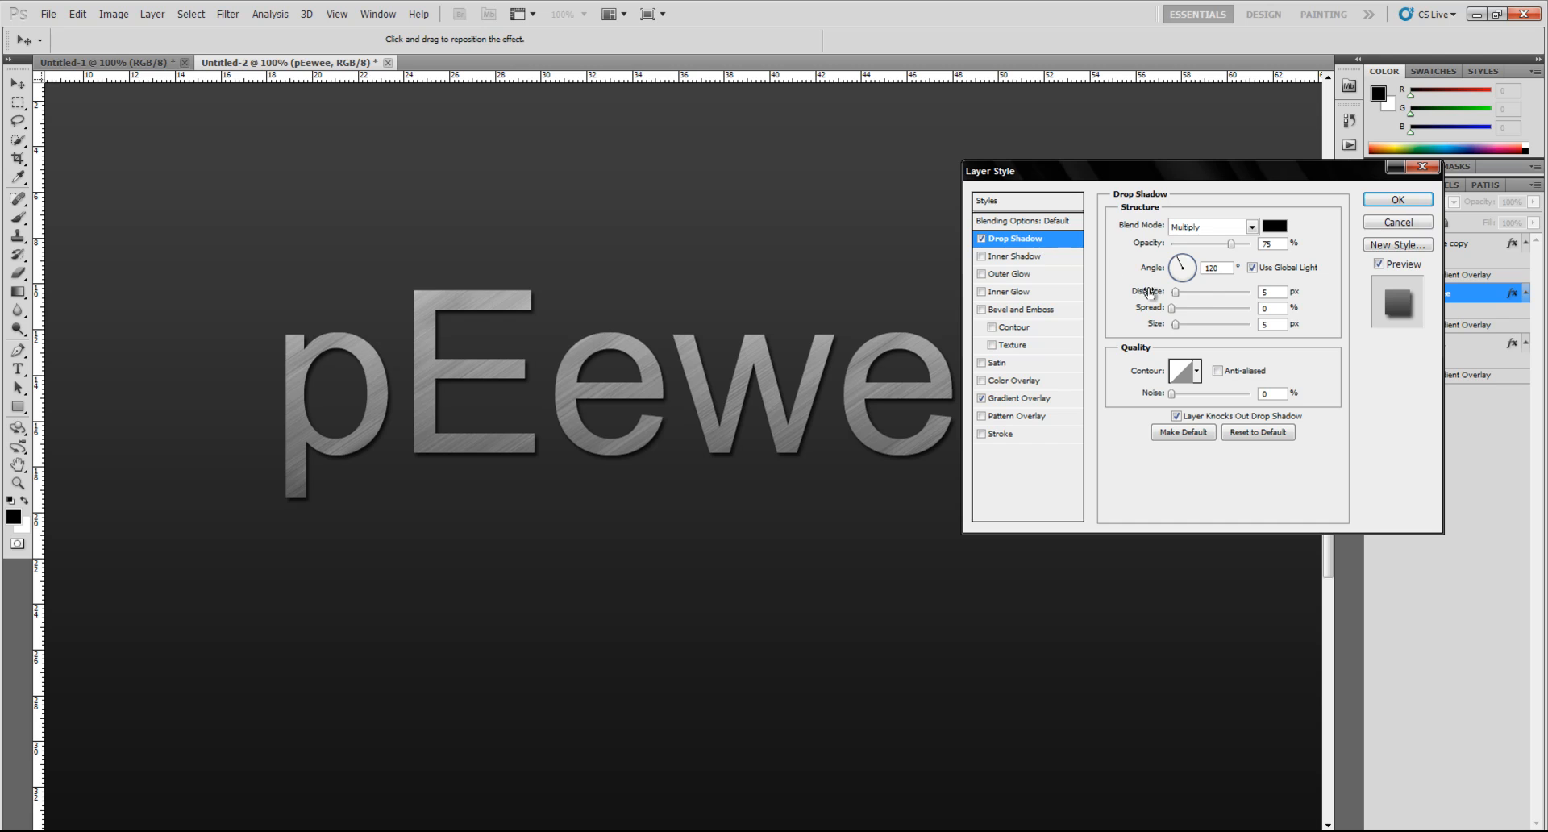
pyautogui.moveTo(1175, 295); pyautogui.dragTo(1276, 291)
pyautogui.write('2')
pyautogui.click(1242, 229)
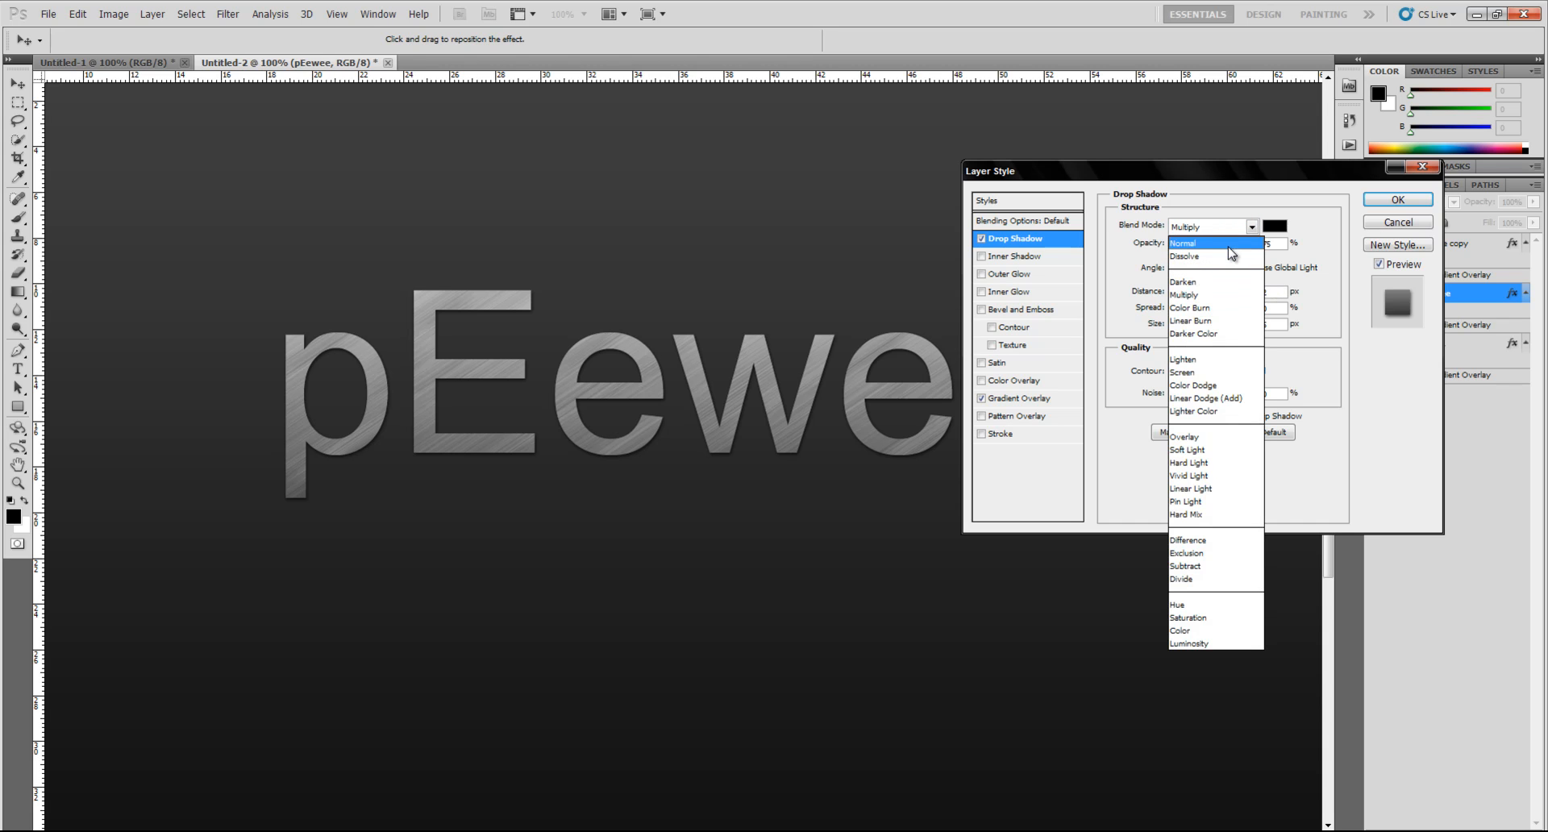
pyautogui.click(1231, 243)
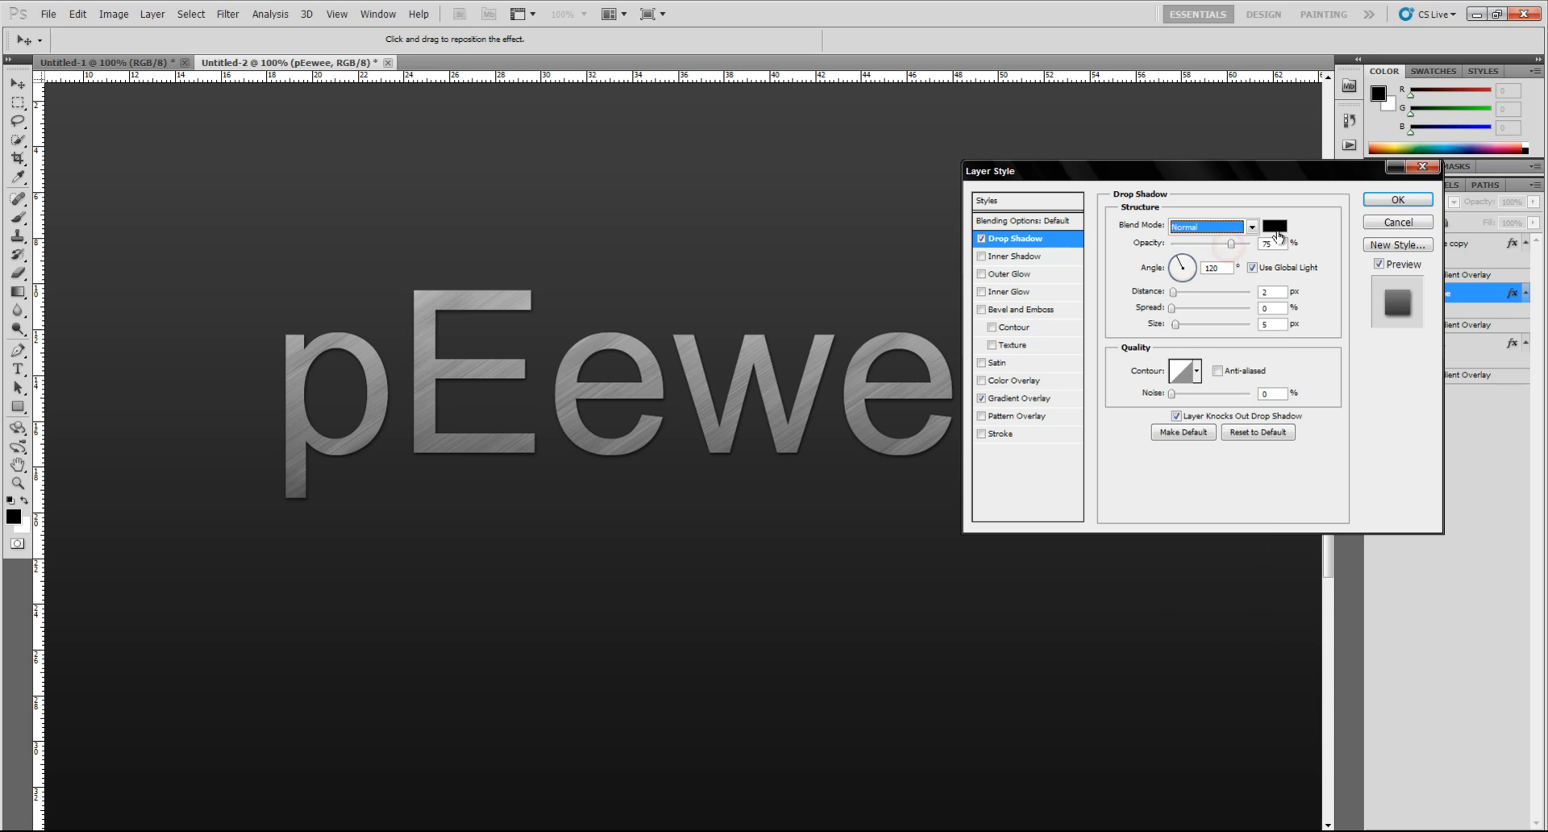
# Set the drop shadow's color to white (#ffffff), adjust its size and apply the layer style.
pyautogui.click(1275, 226)
pyautogui.moveTo(685, 249); pyautogui.dragTo(566, 226)
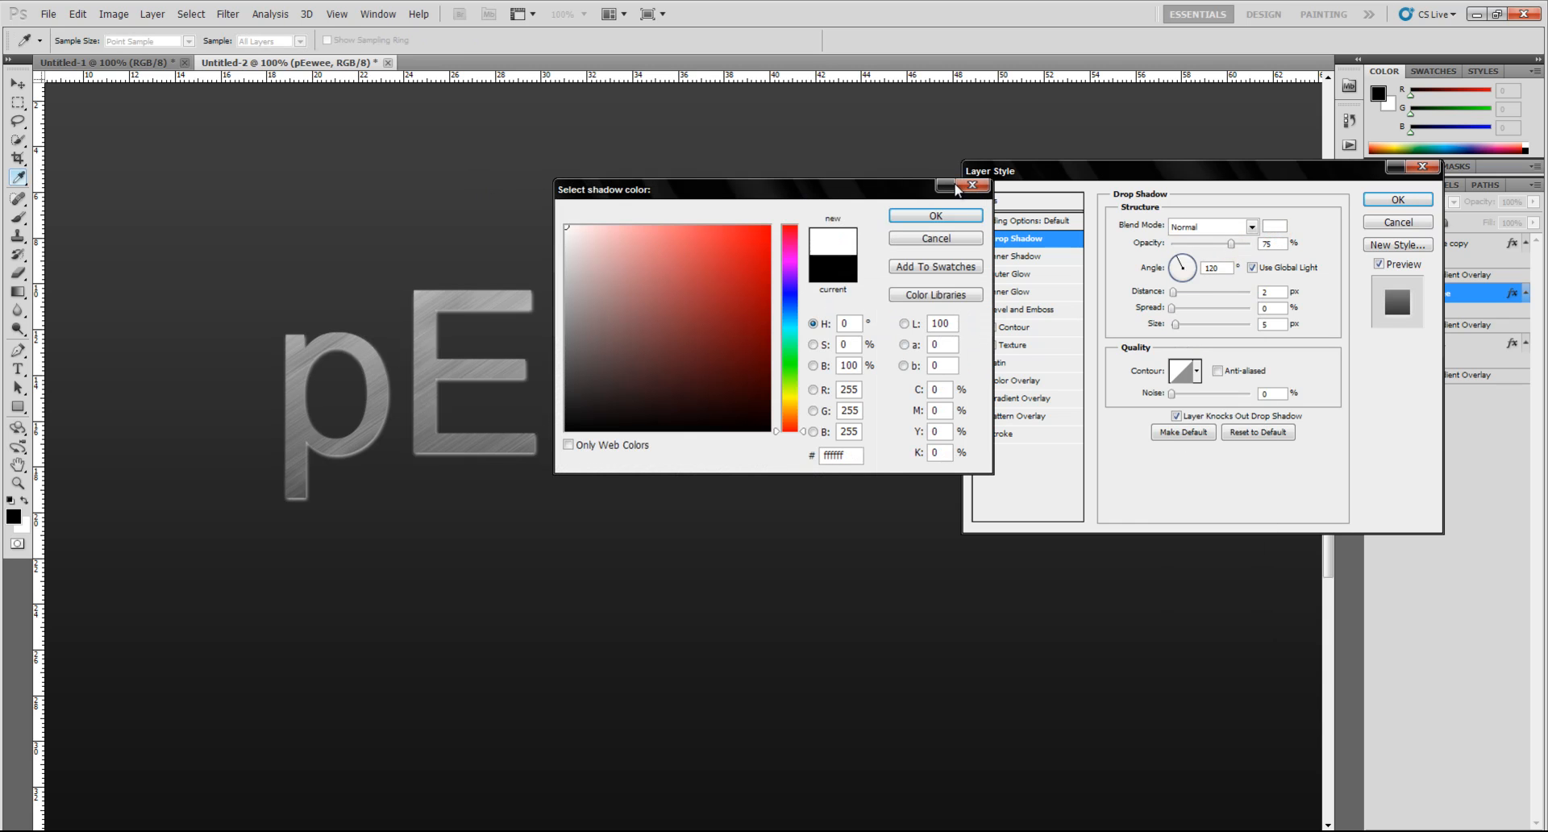
pyautogui.click(957, 211)
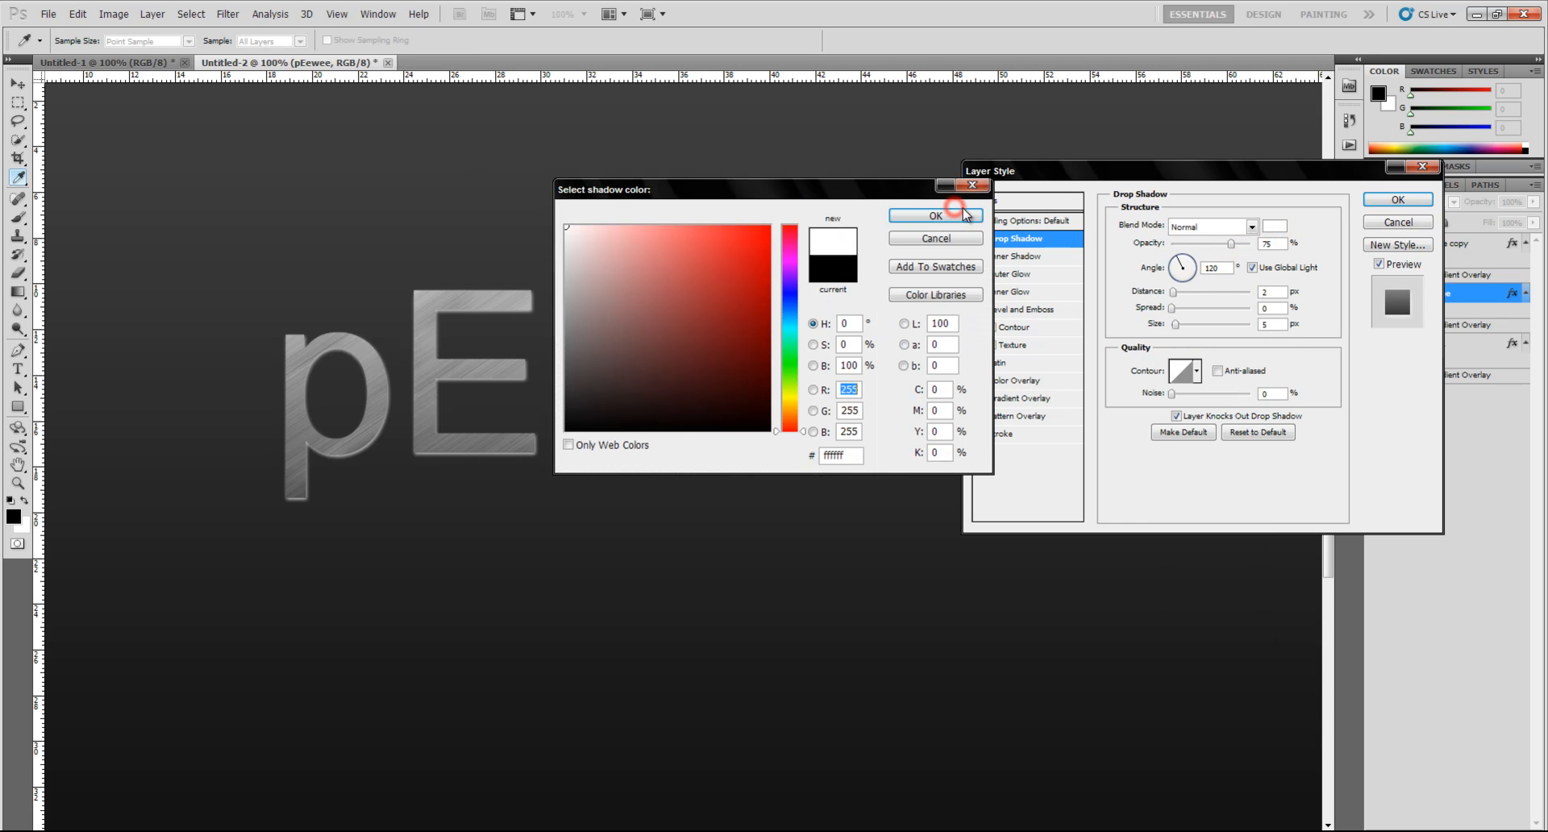
pyautogui.write('2')
pyautogui.click(1280, 324)
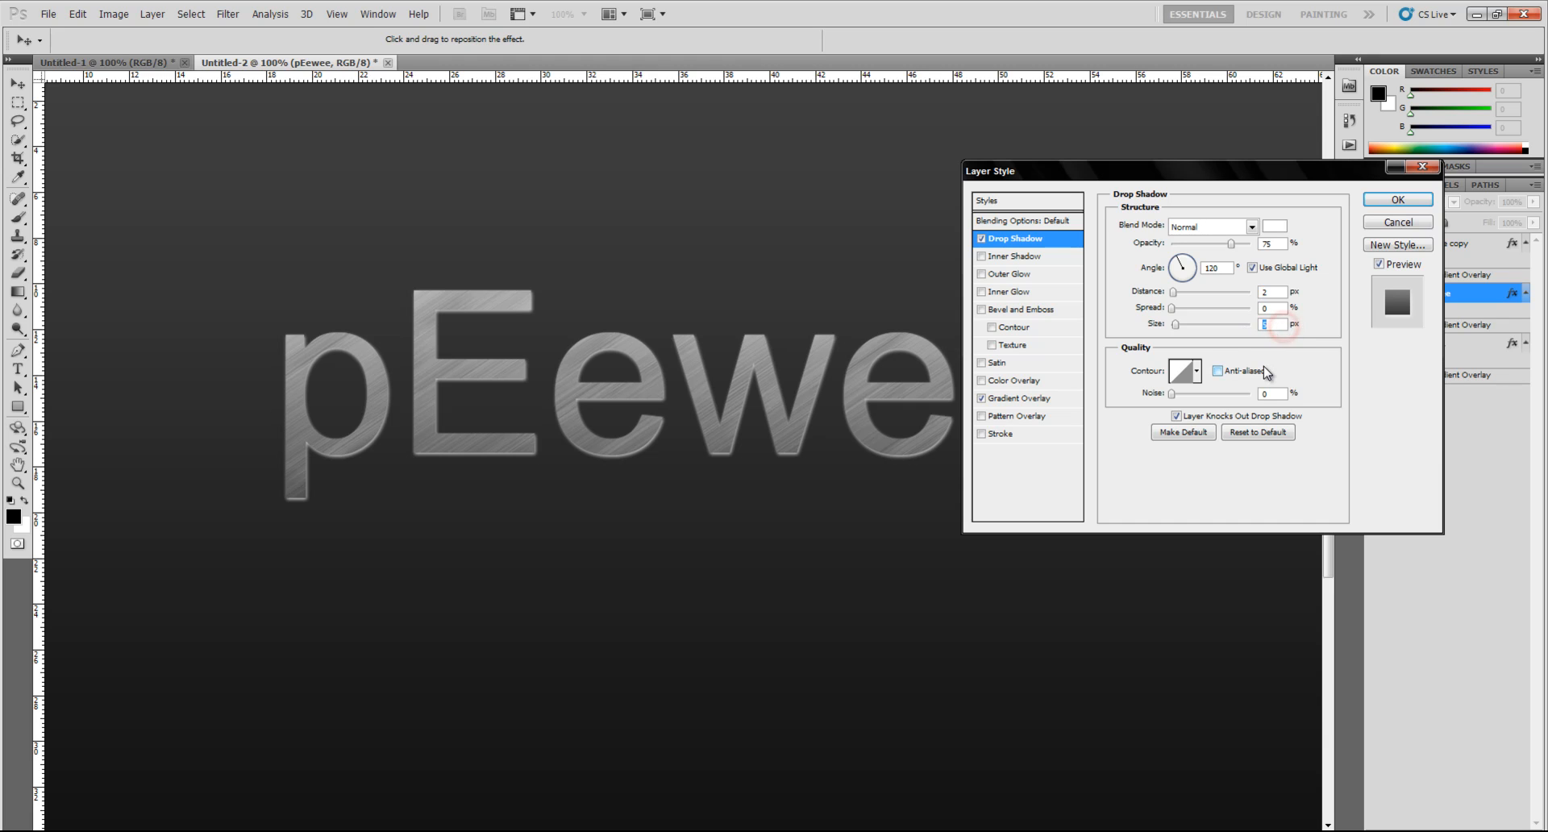
pyautogui.write('3')
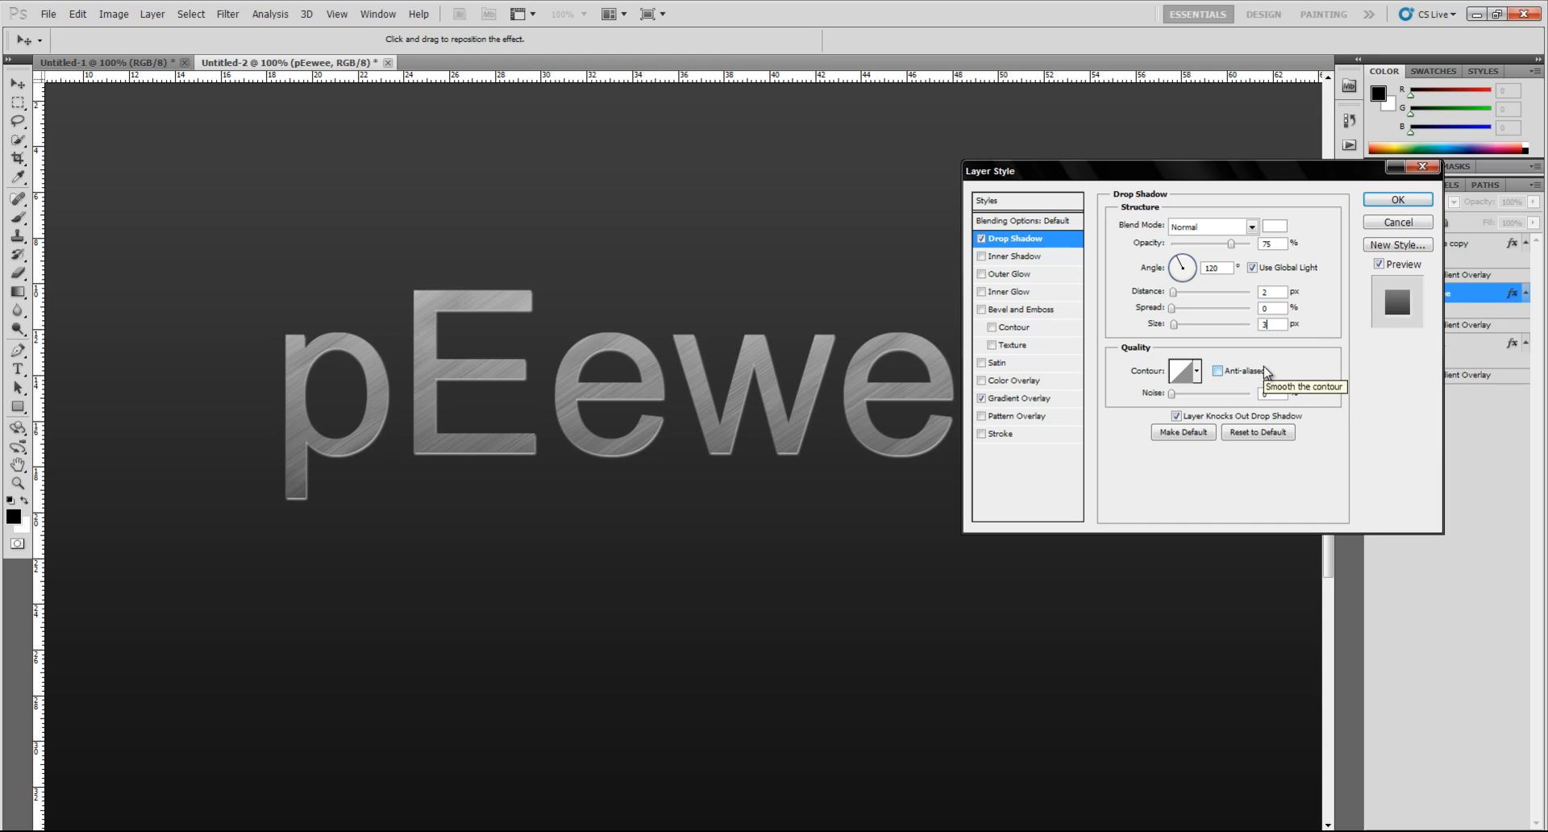
pyautogui.press('BackSpace')
pyautogui.click(1415, 201)
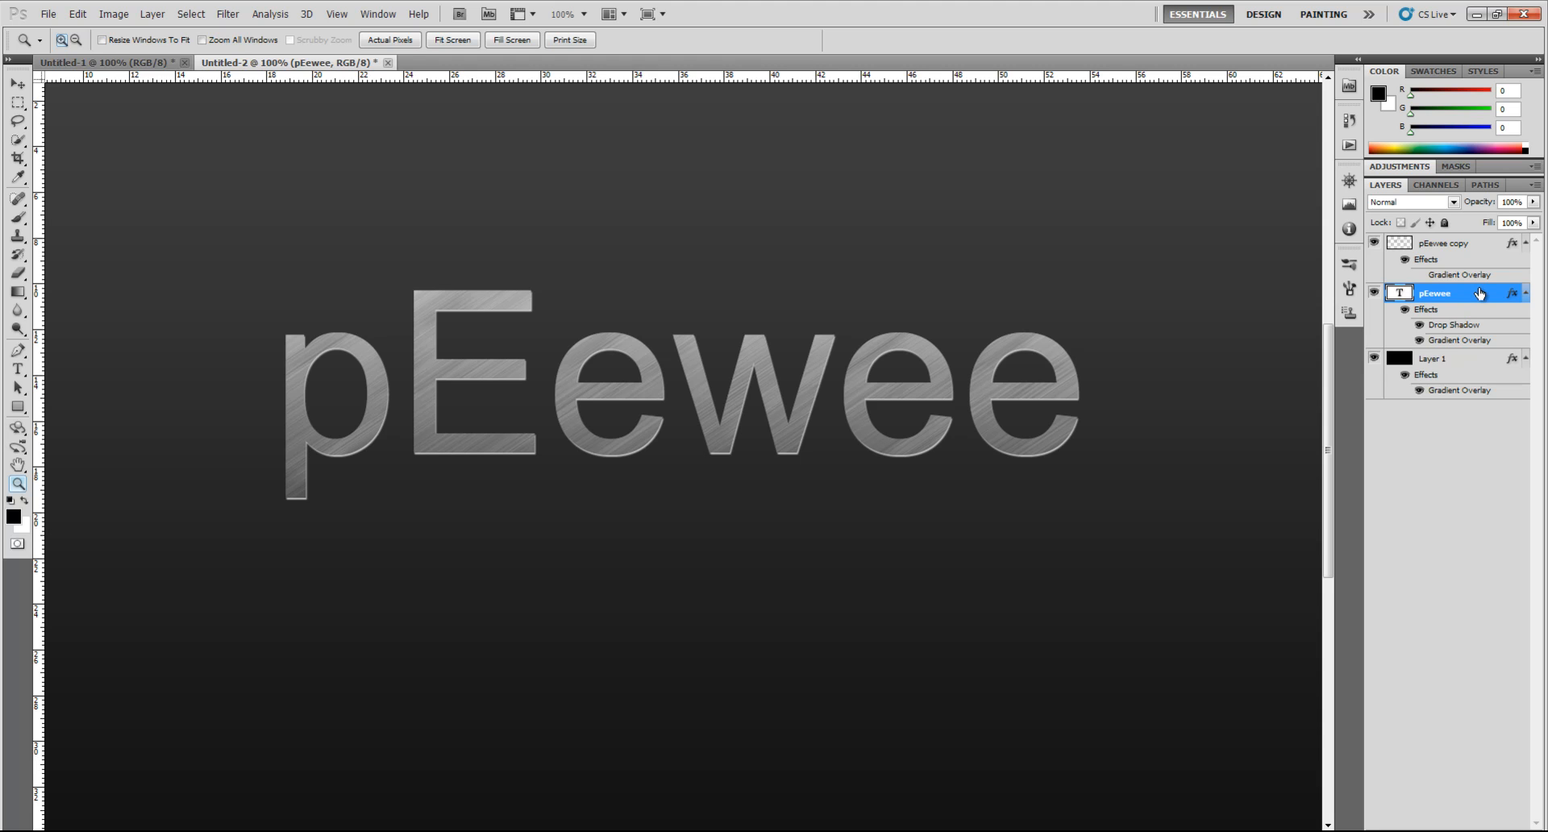
# Add a second "pEewee" text in black Arial Regular at 280 pt, just below the brushed text, and keep its layer selected.
pyautogui.click(17, 369)
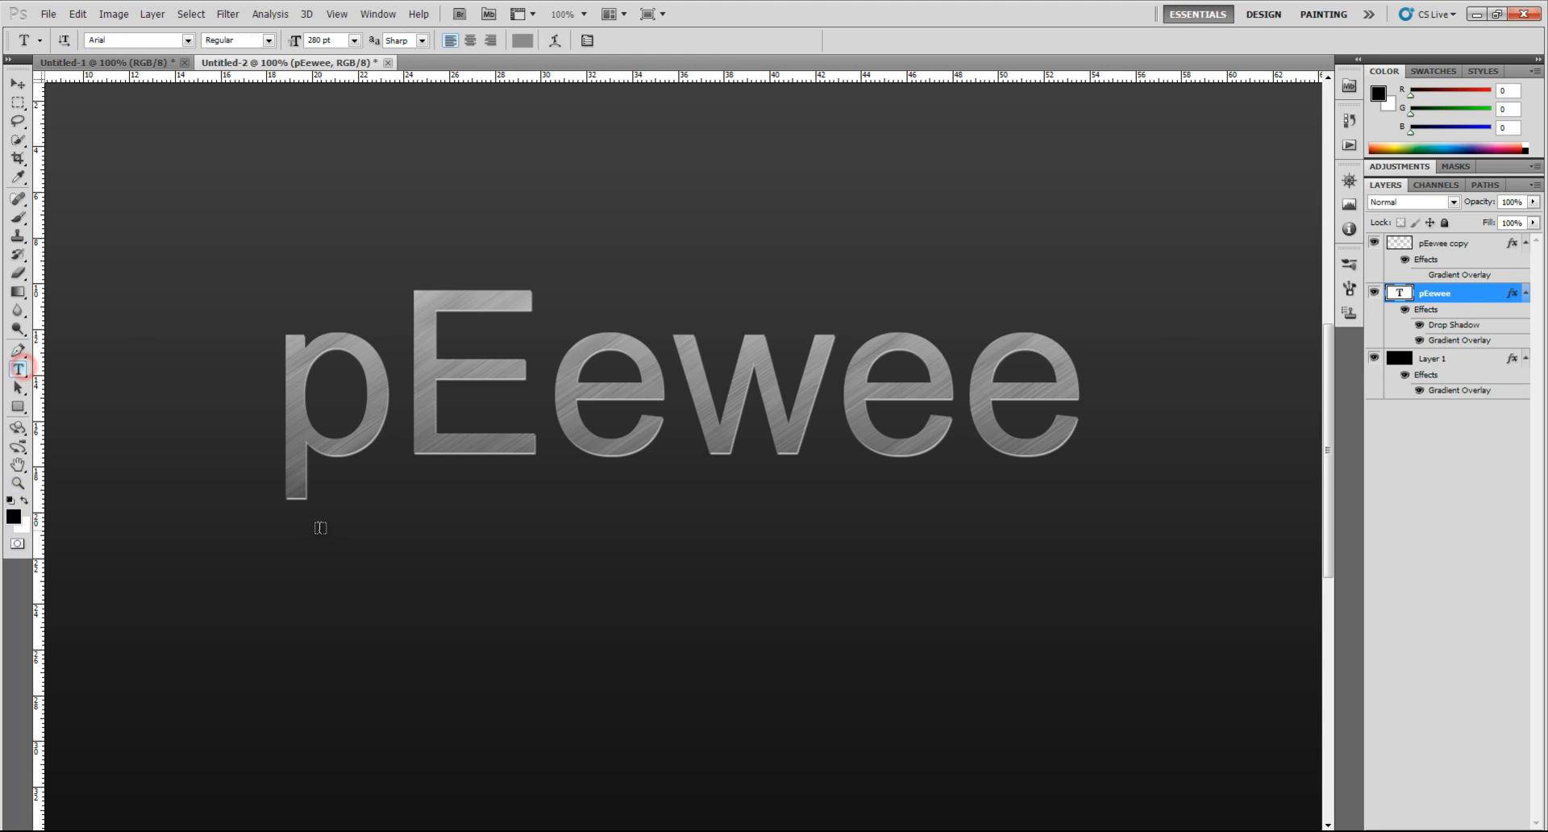
pyautogui.click(286, 582)
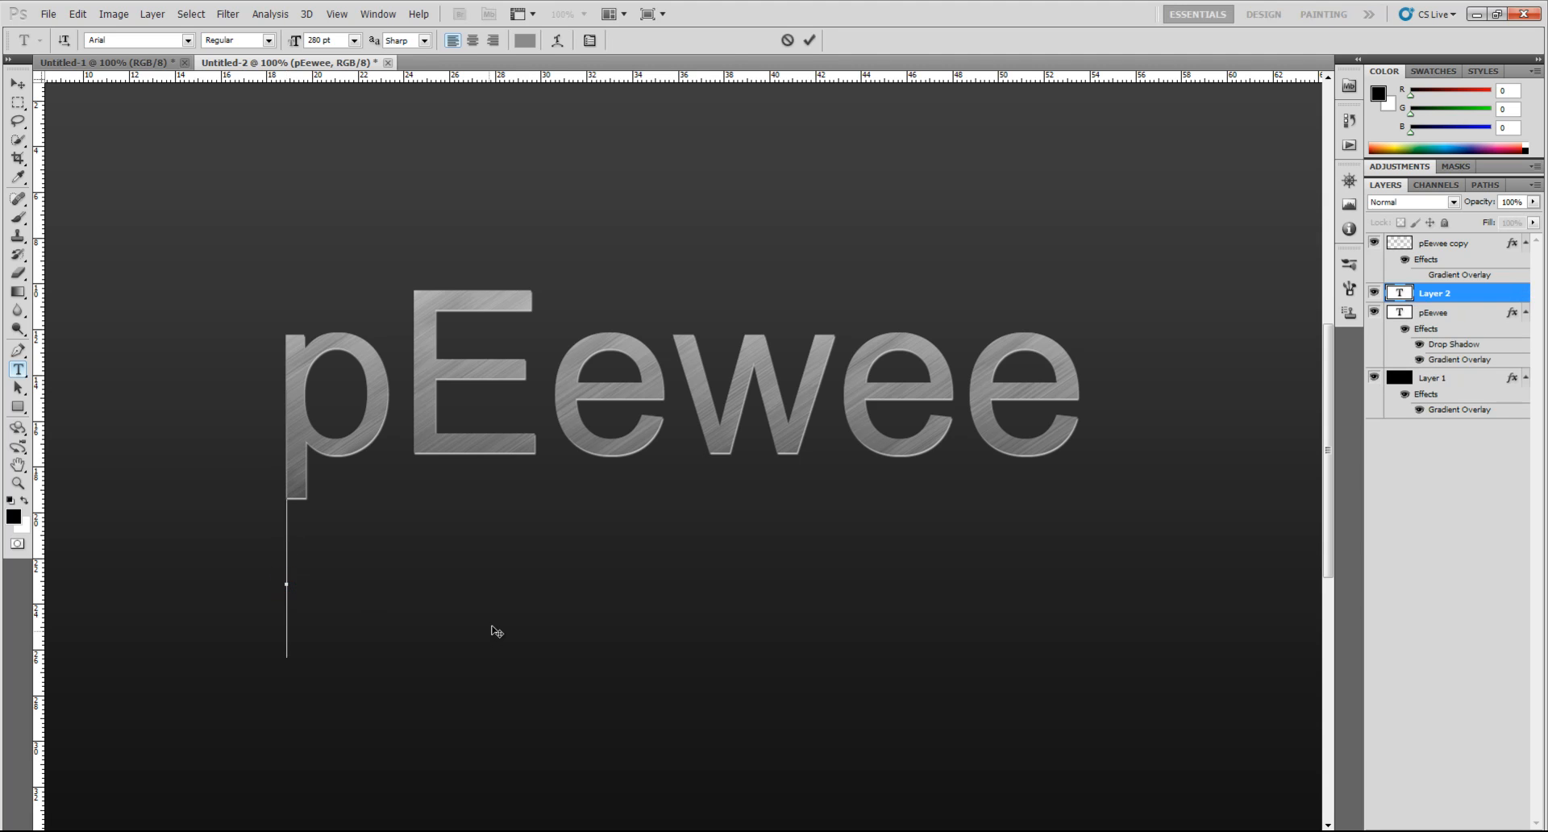
pyautogui.click(525, 41)
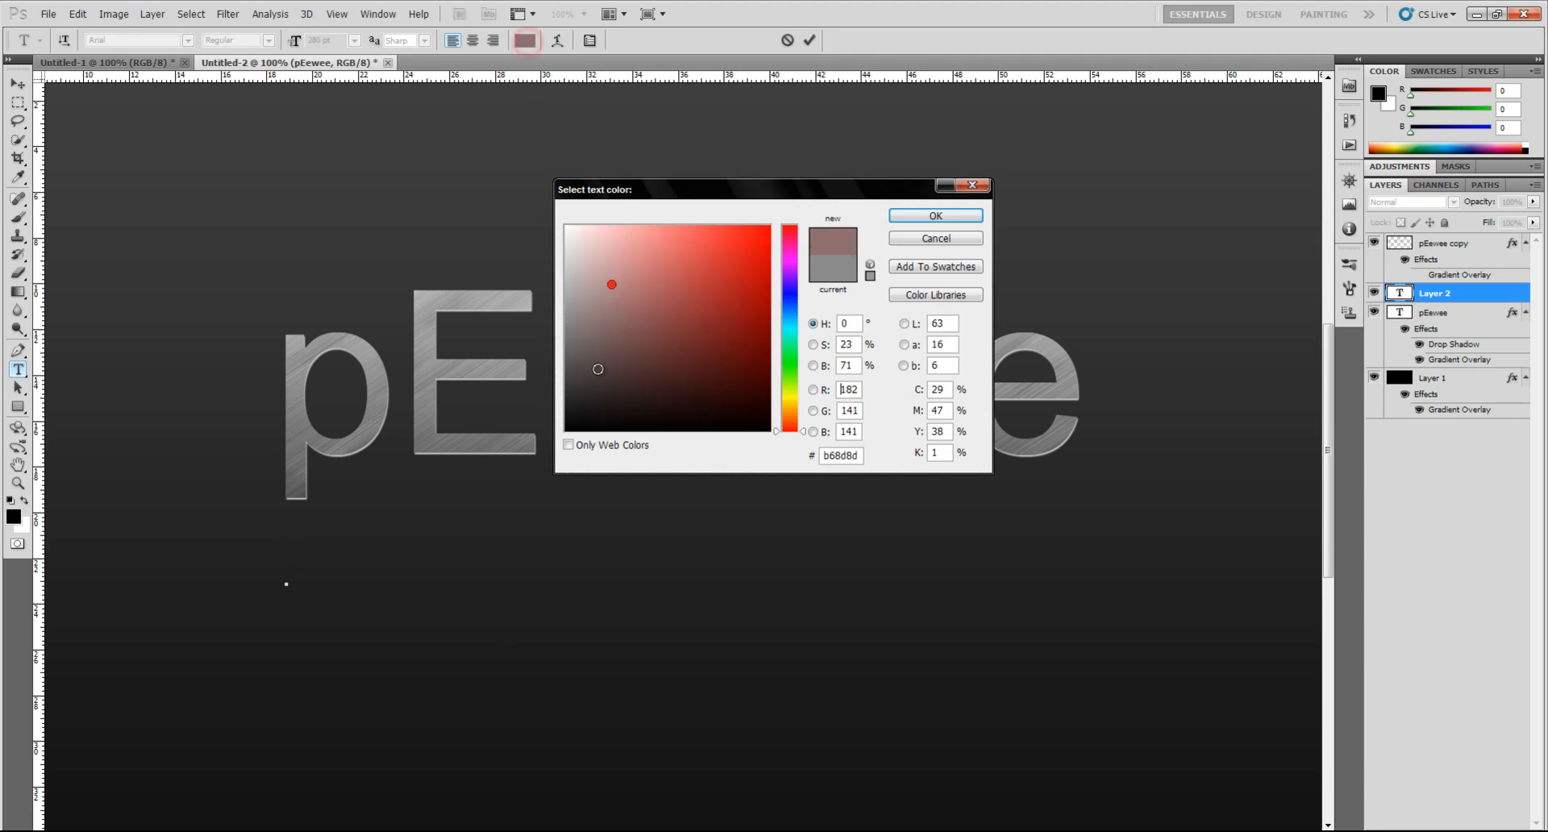
pyautogui.click(923, 216)
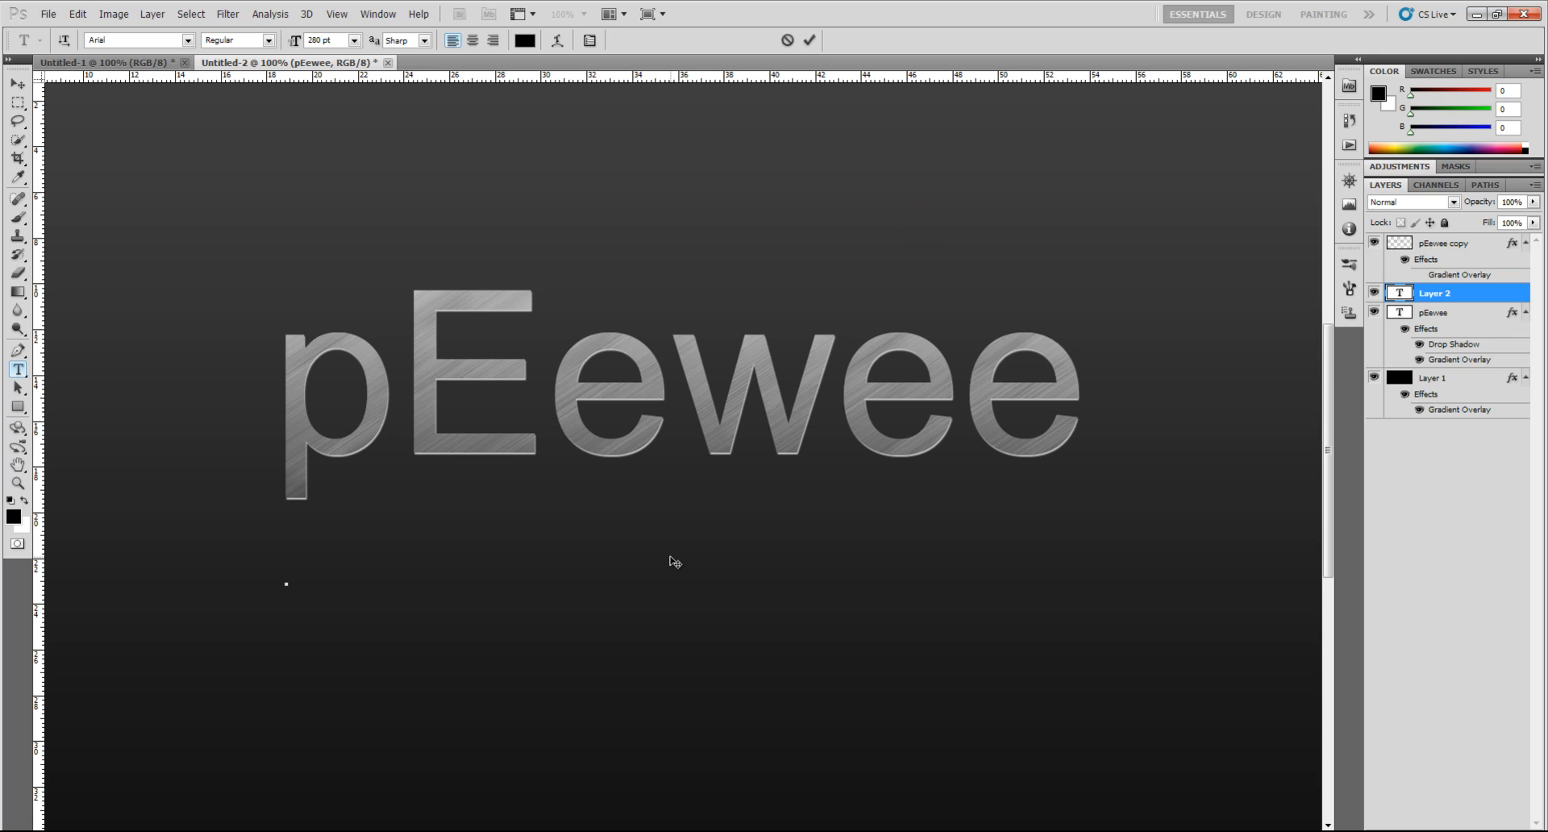
pyautogui.write('pEewe')
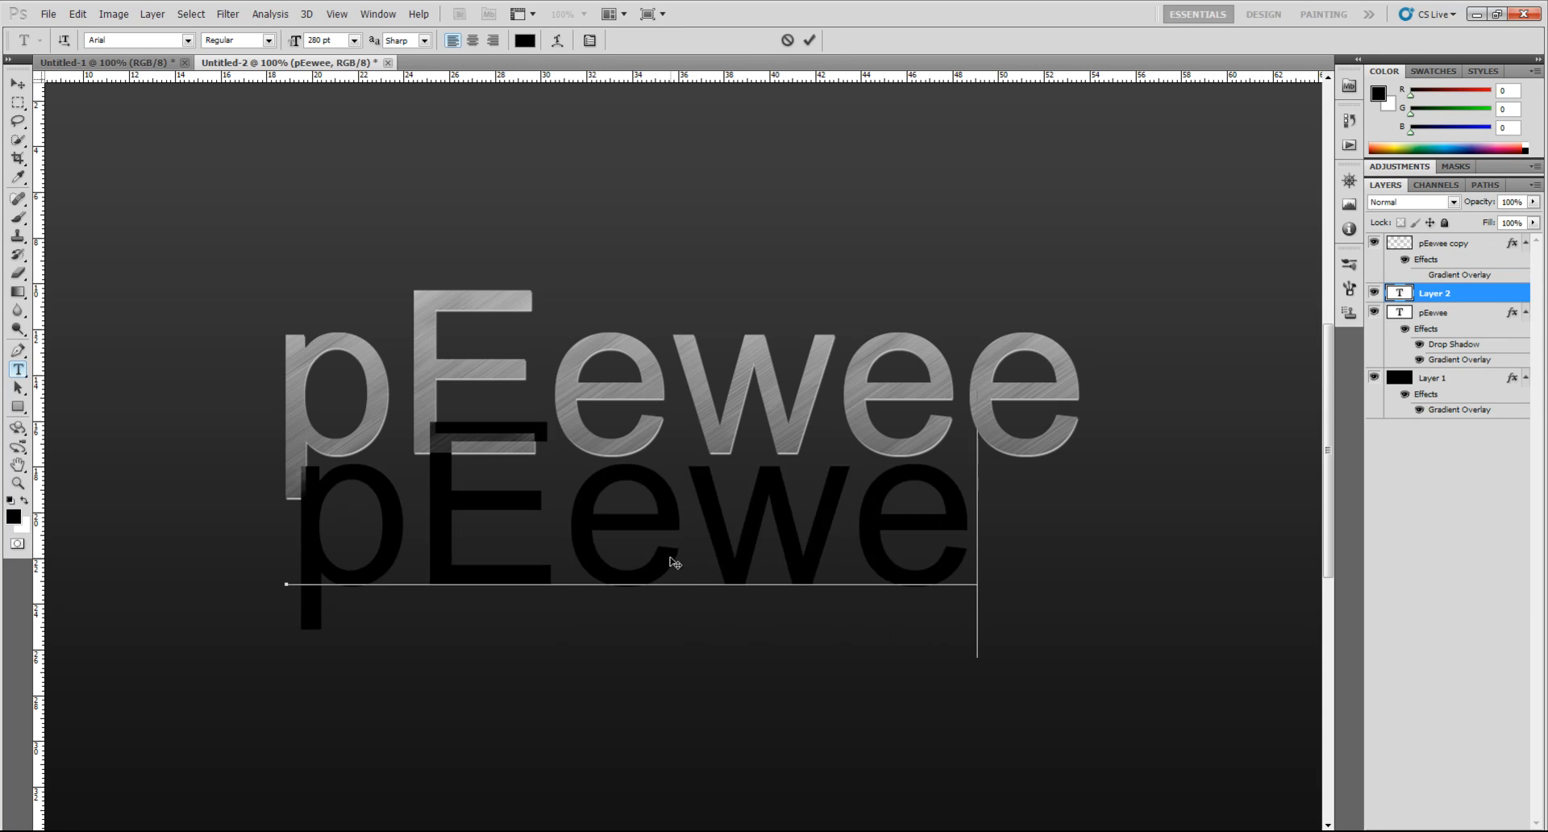
pyautogui.write('e')
pyautogui.click(1471, 583)
pyautogui.click(1452, 303)
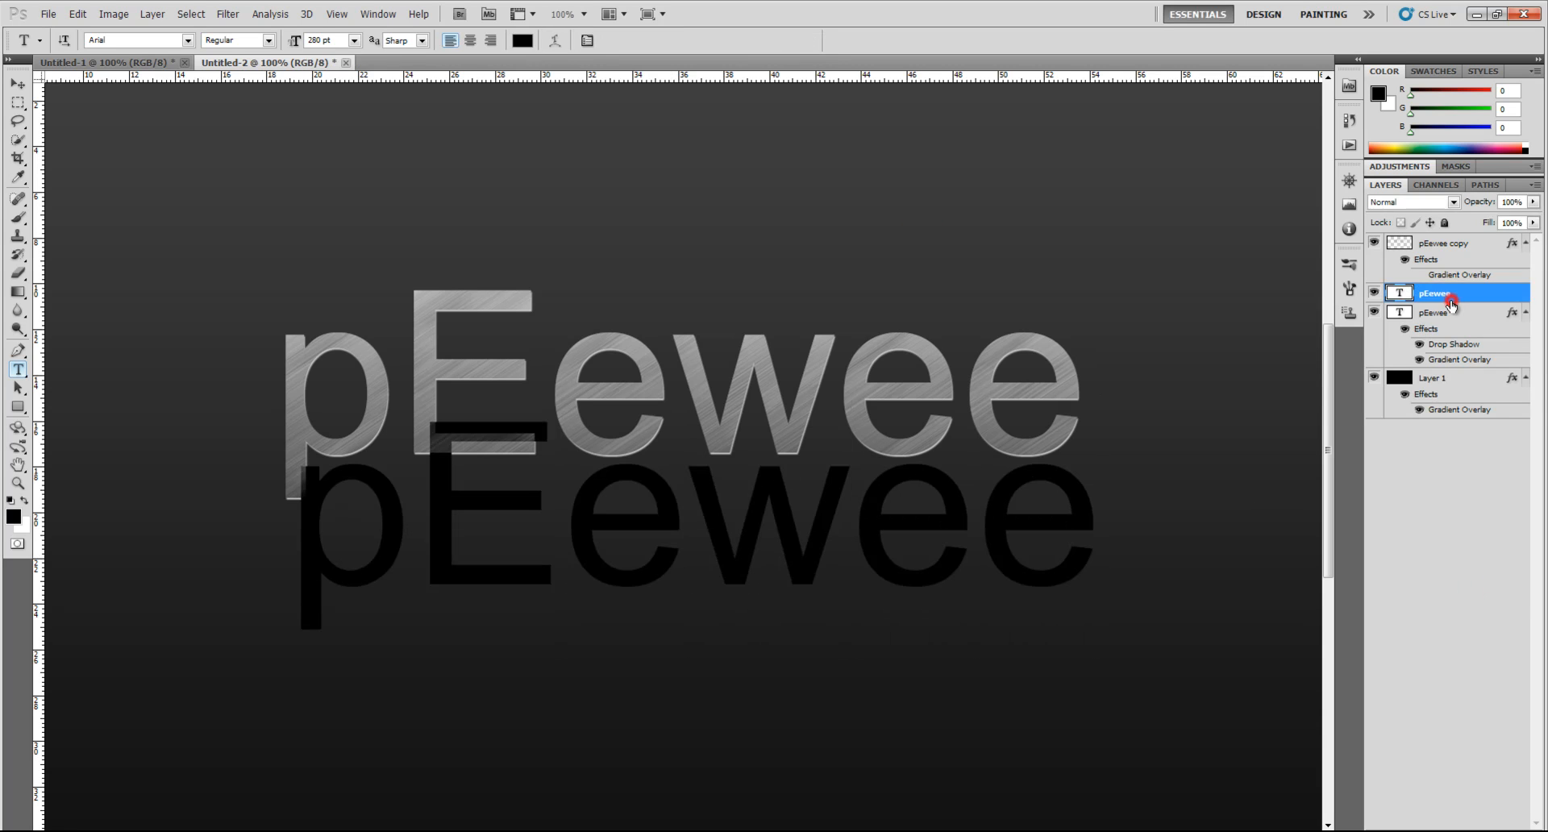
# Align the black "pEewee" text over the brushed lettering and place its layer directly above Layer 1, beneath the original text layer.
pyautogui.press('v')
pyautogui.moveTo(933, 526); pyautogui.dragTo(914, 393)
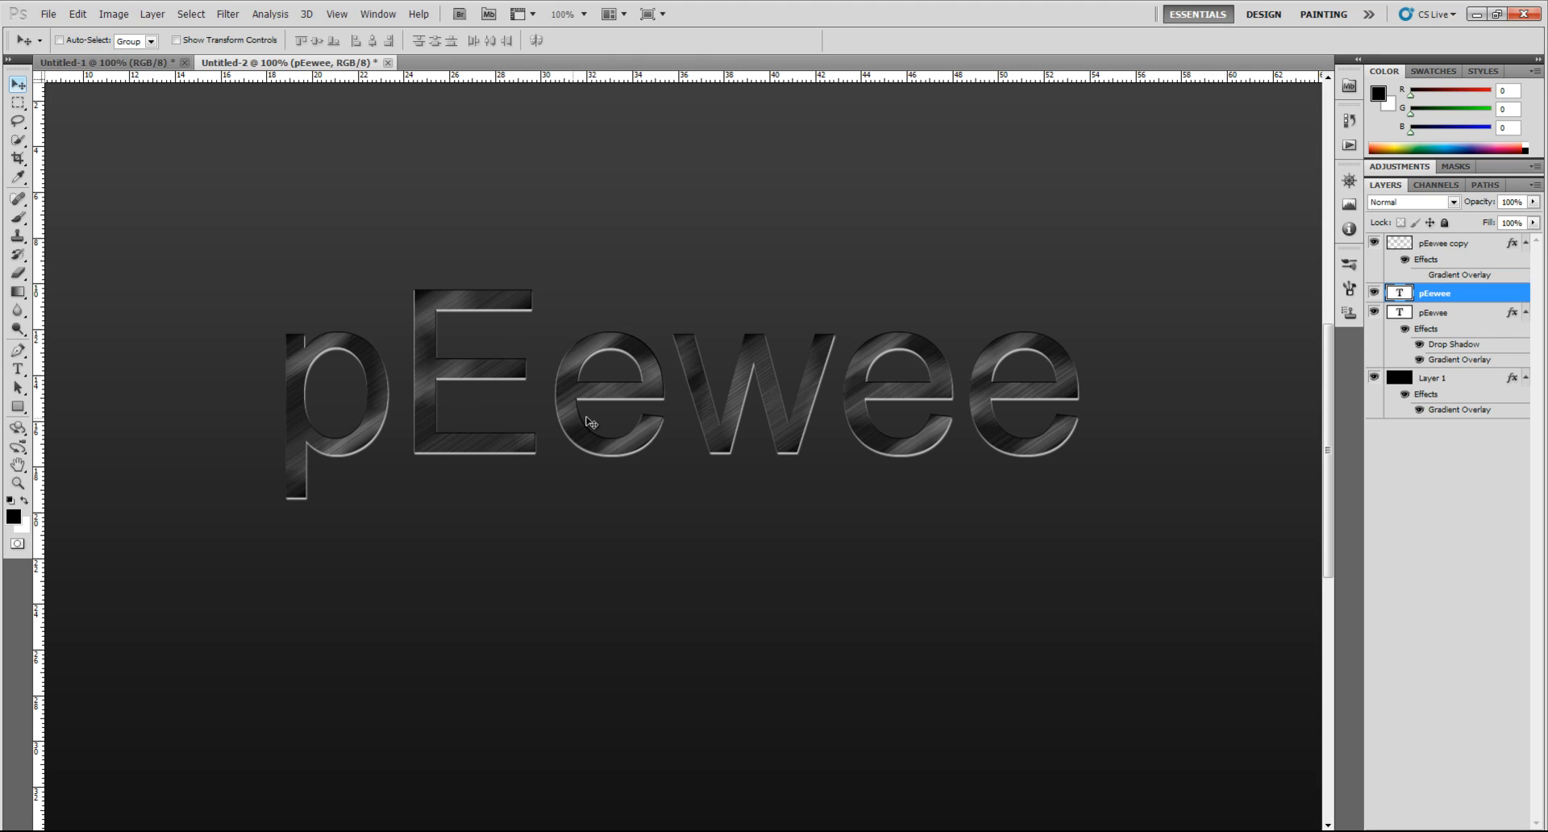
pyautogui.moveTo(1499, 270); pyautogui.dragTo(1487, 356)
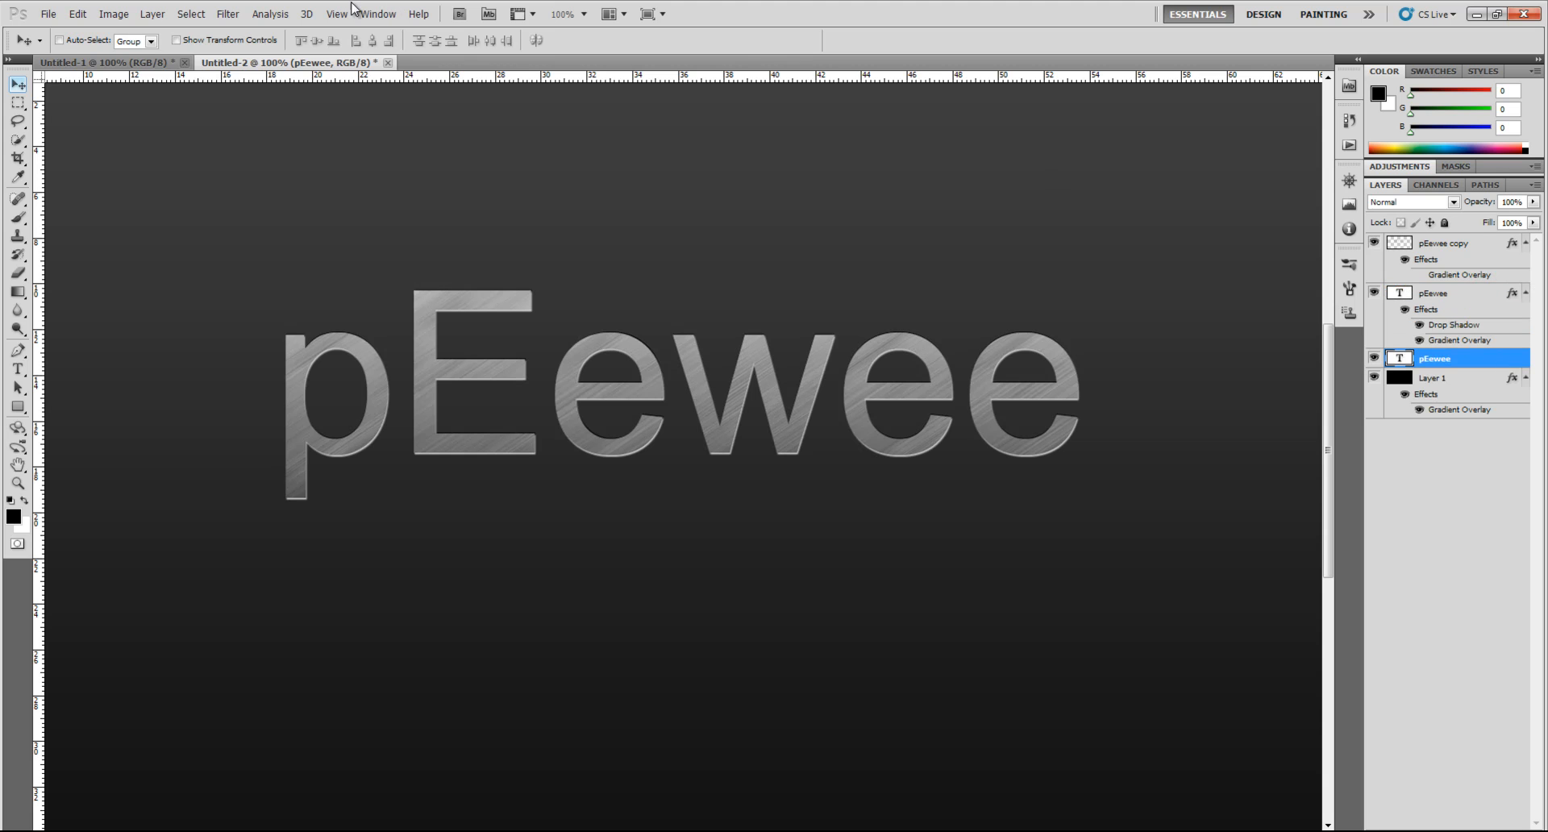
# Rasterize the black pEewee text layer and apply a Motion Blur with a 0° angle and 25 pixels distance.
pyautogui.click(233, 16)
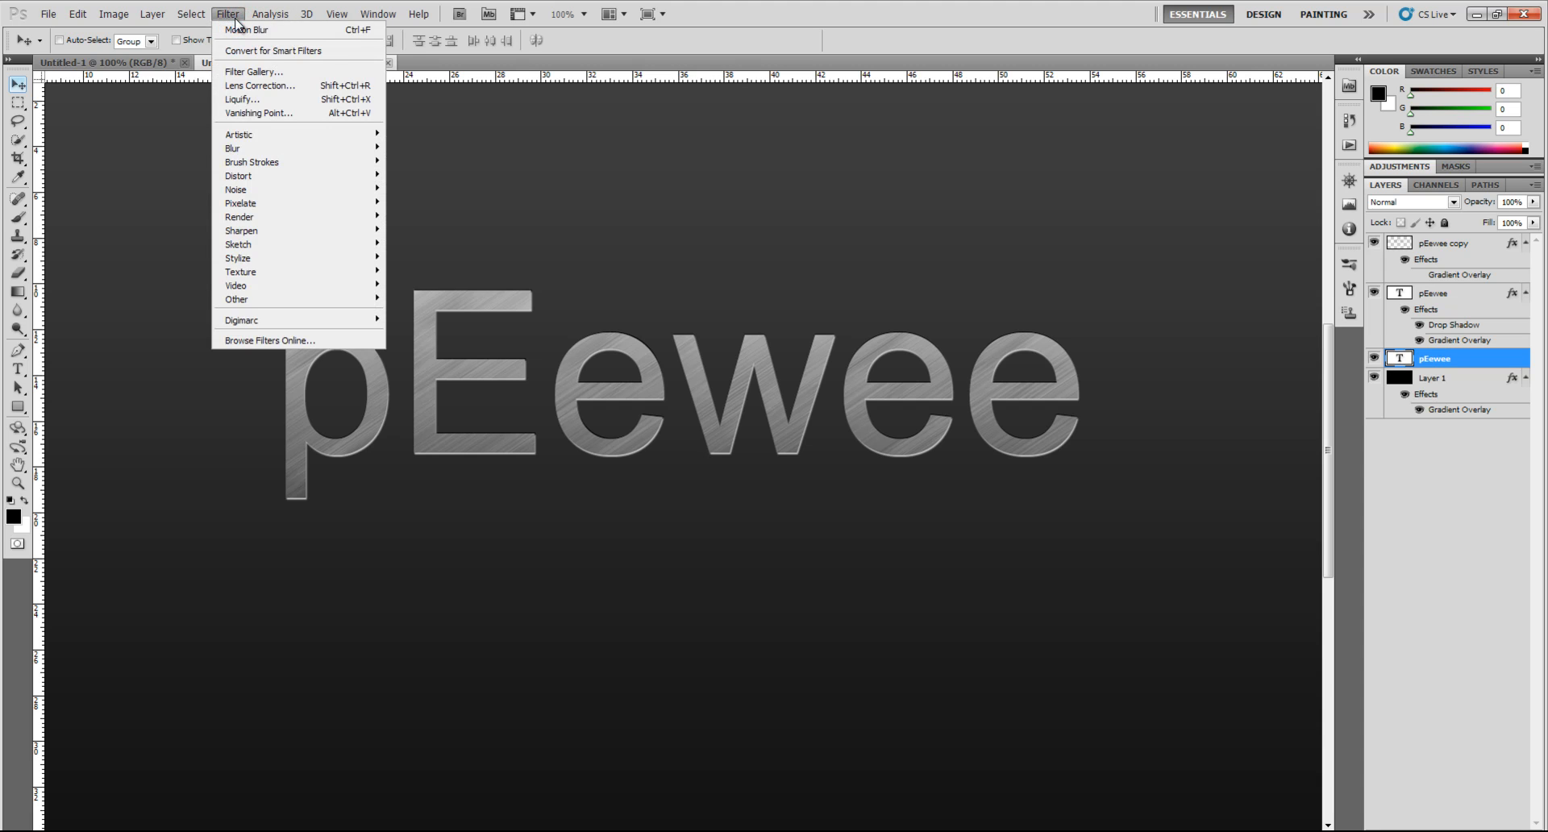
pyautogui.moveTo(273, 148)
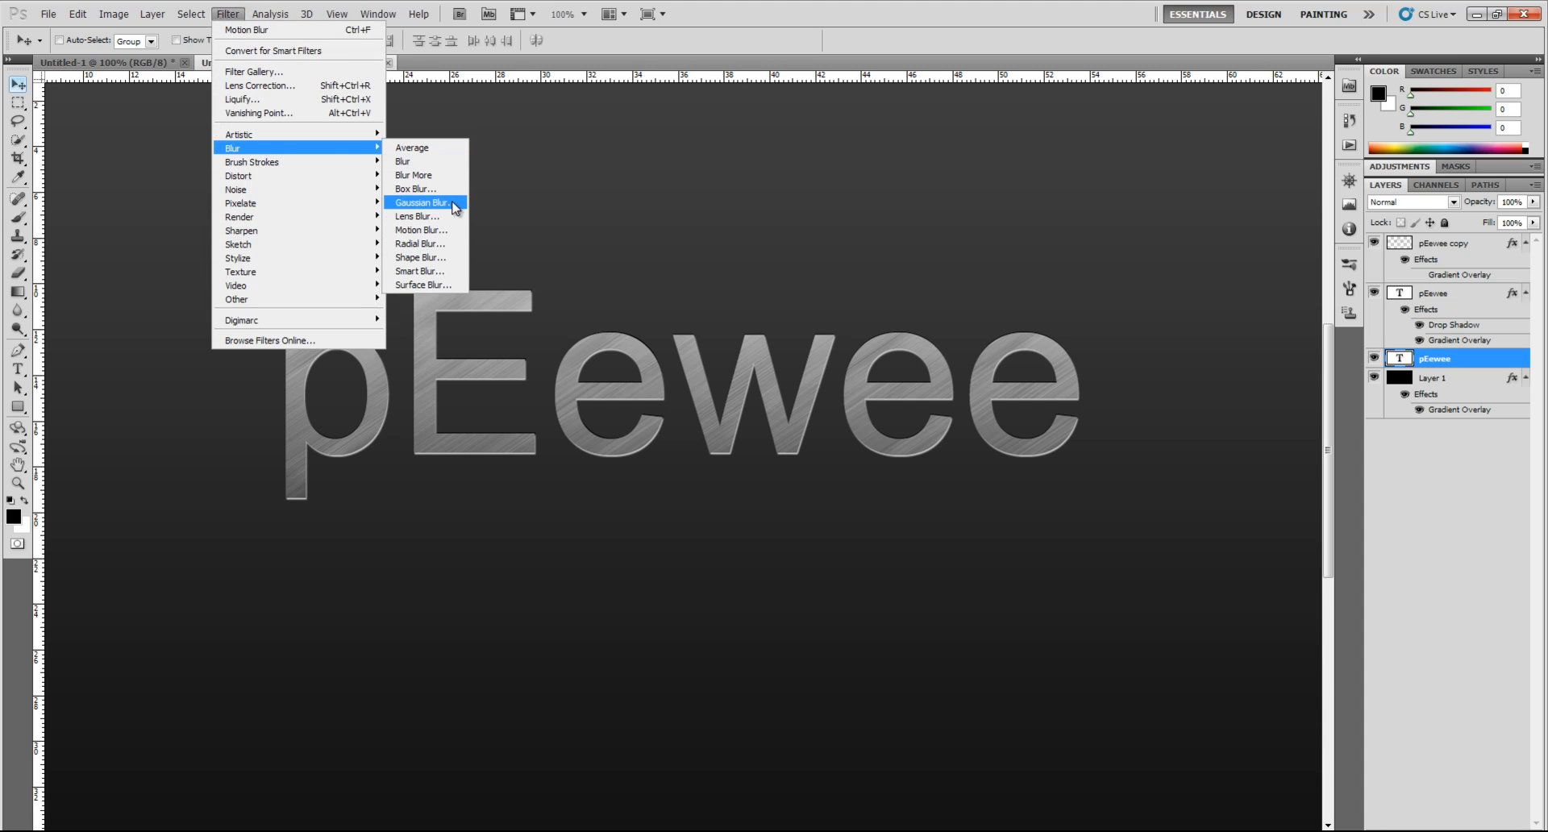
pyautogui.click(451, 231)
pyautogui.click(742, 332)
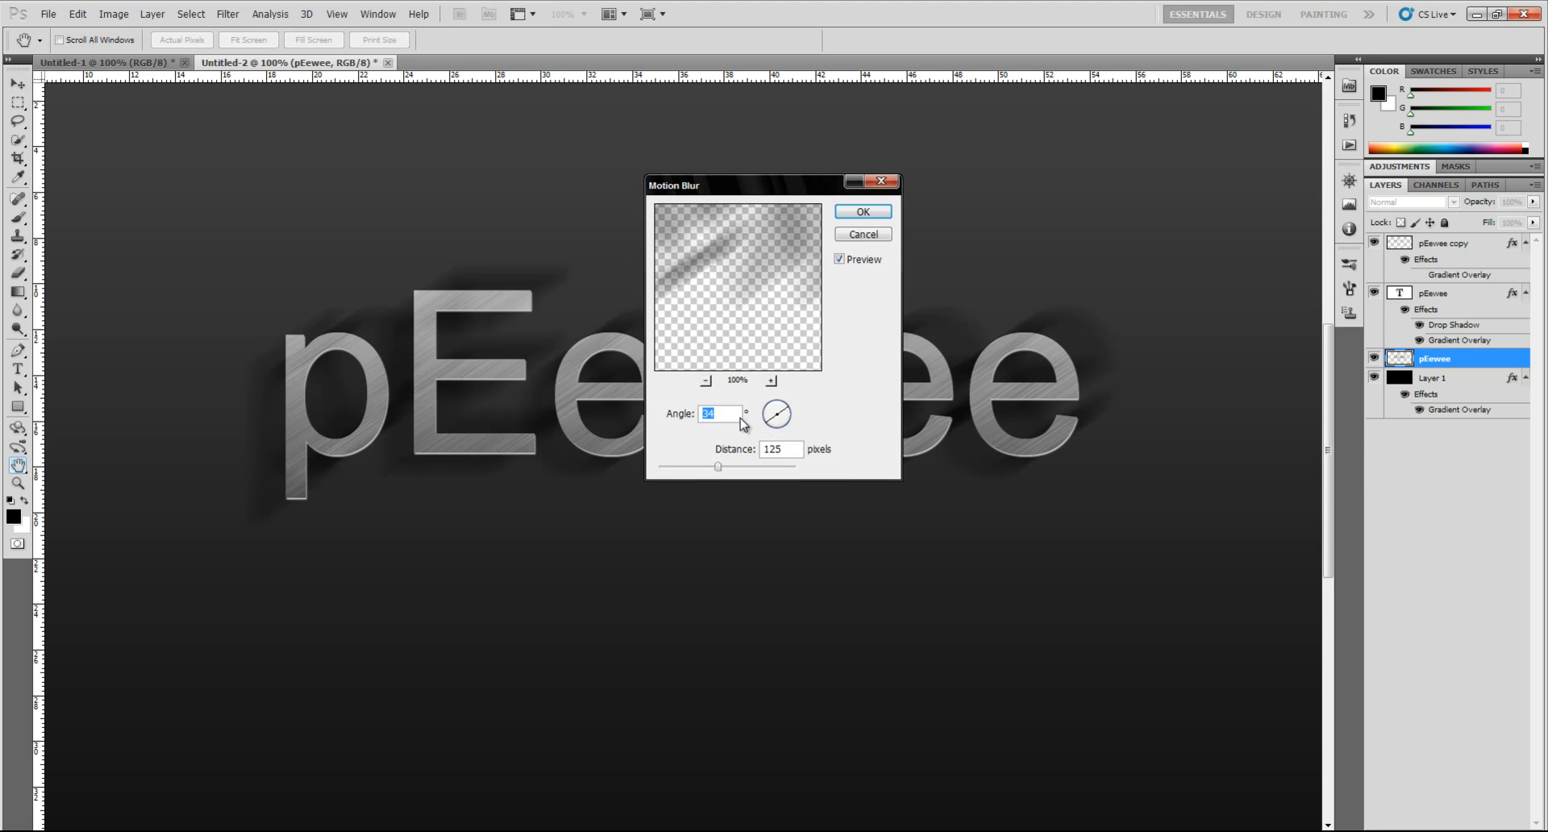
pyautogui.write('0')
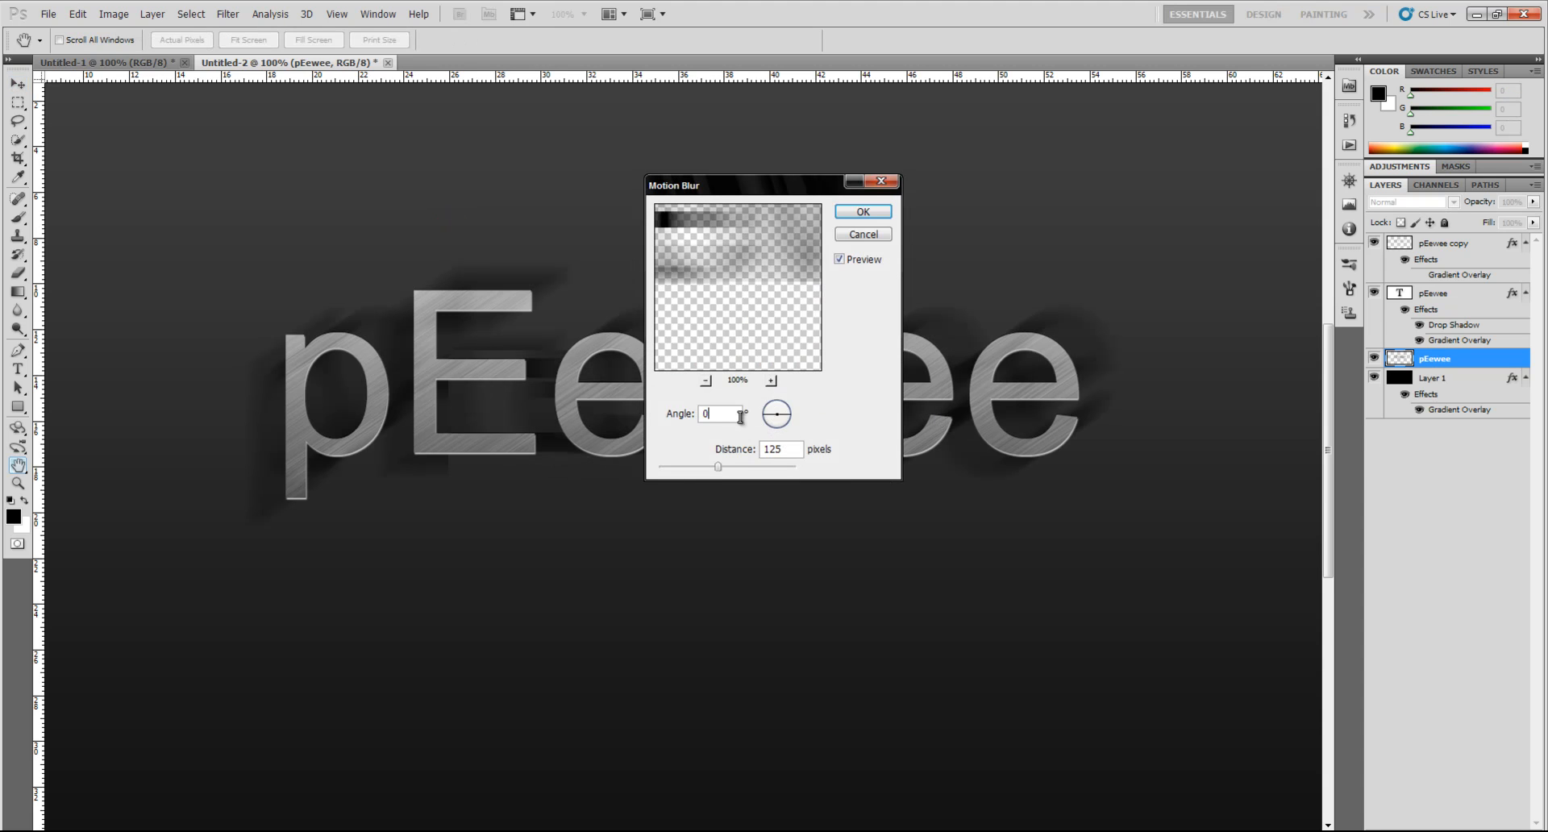
pyautogui.doubleClick(778, 450)
pyautogui.write('25')
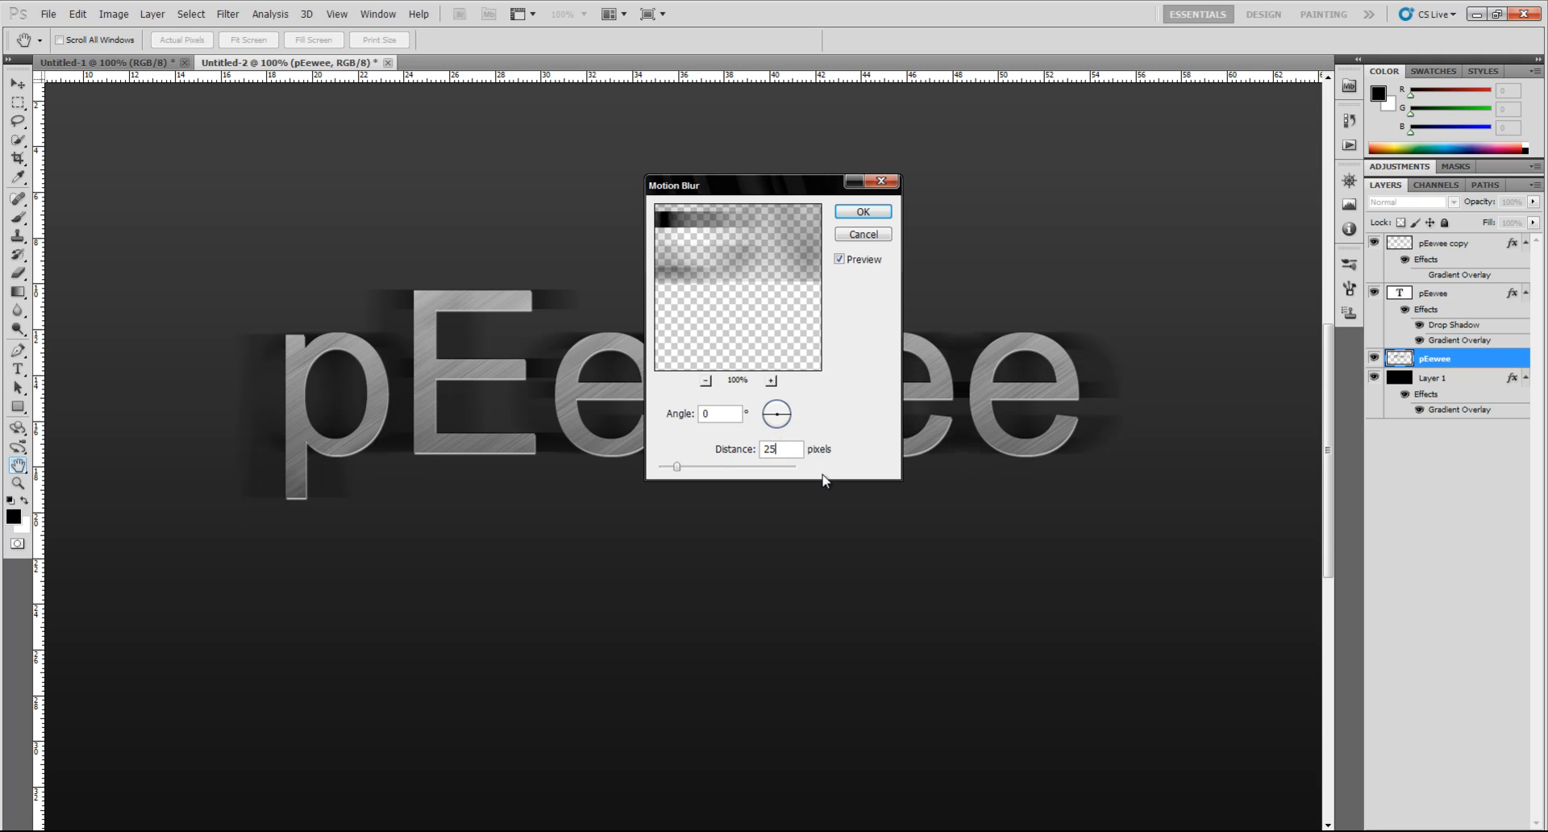
pyautogui.click(867, 213)
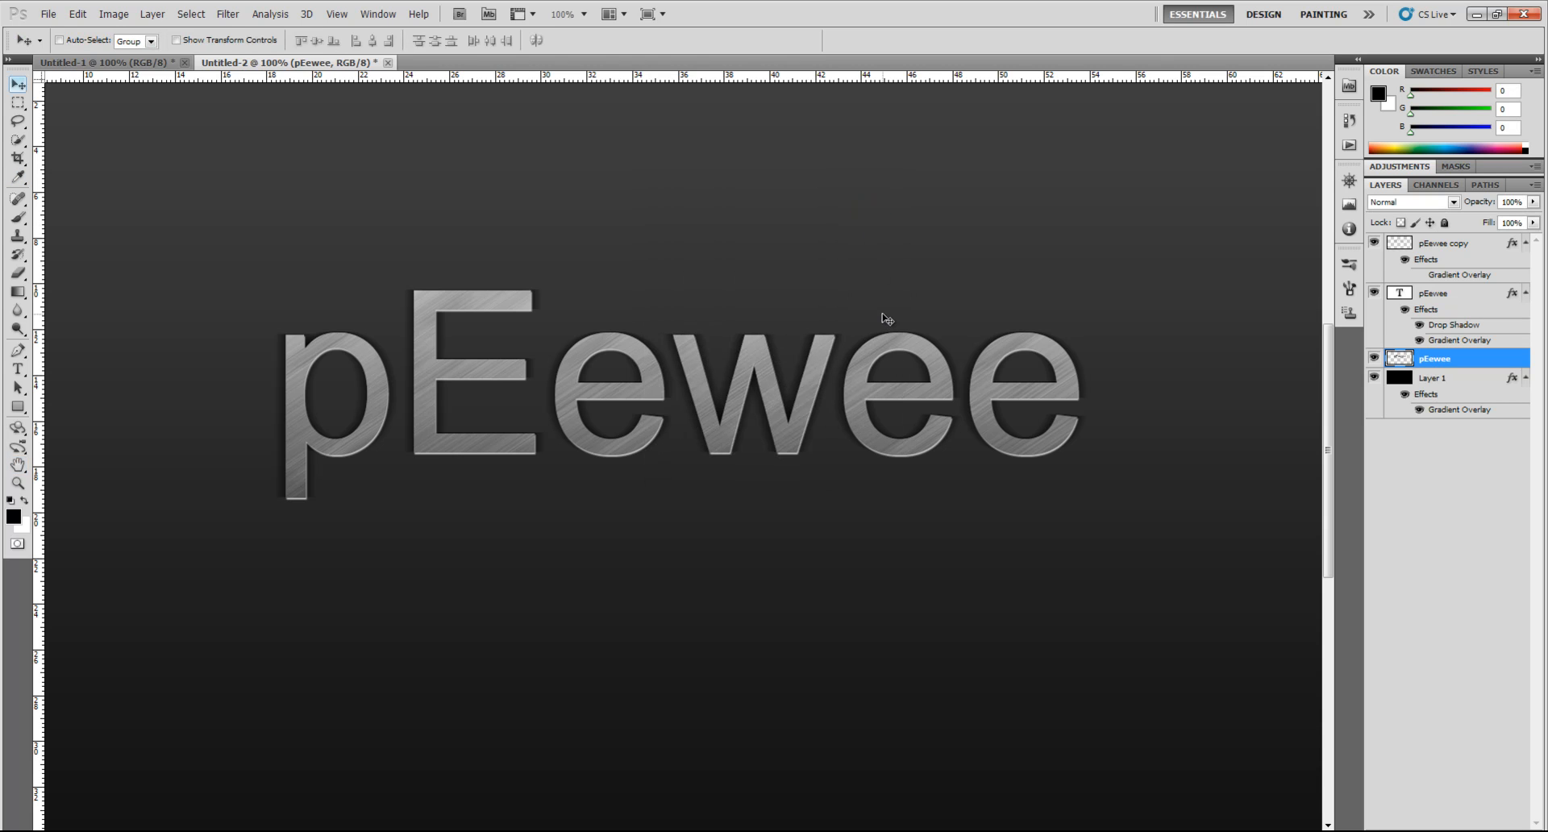
# Fit the whole canvas on screen to examine the brushed-metal text with its blurred shadow.
pyautogui.press('z')
pyautogui.rightClick(640, 356)
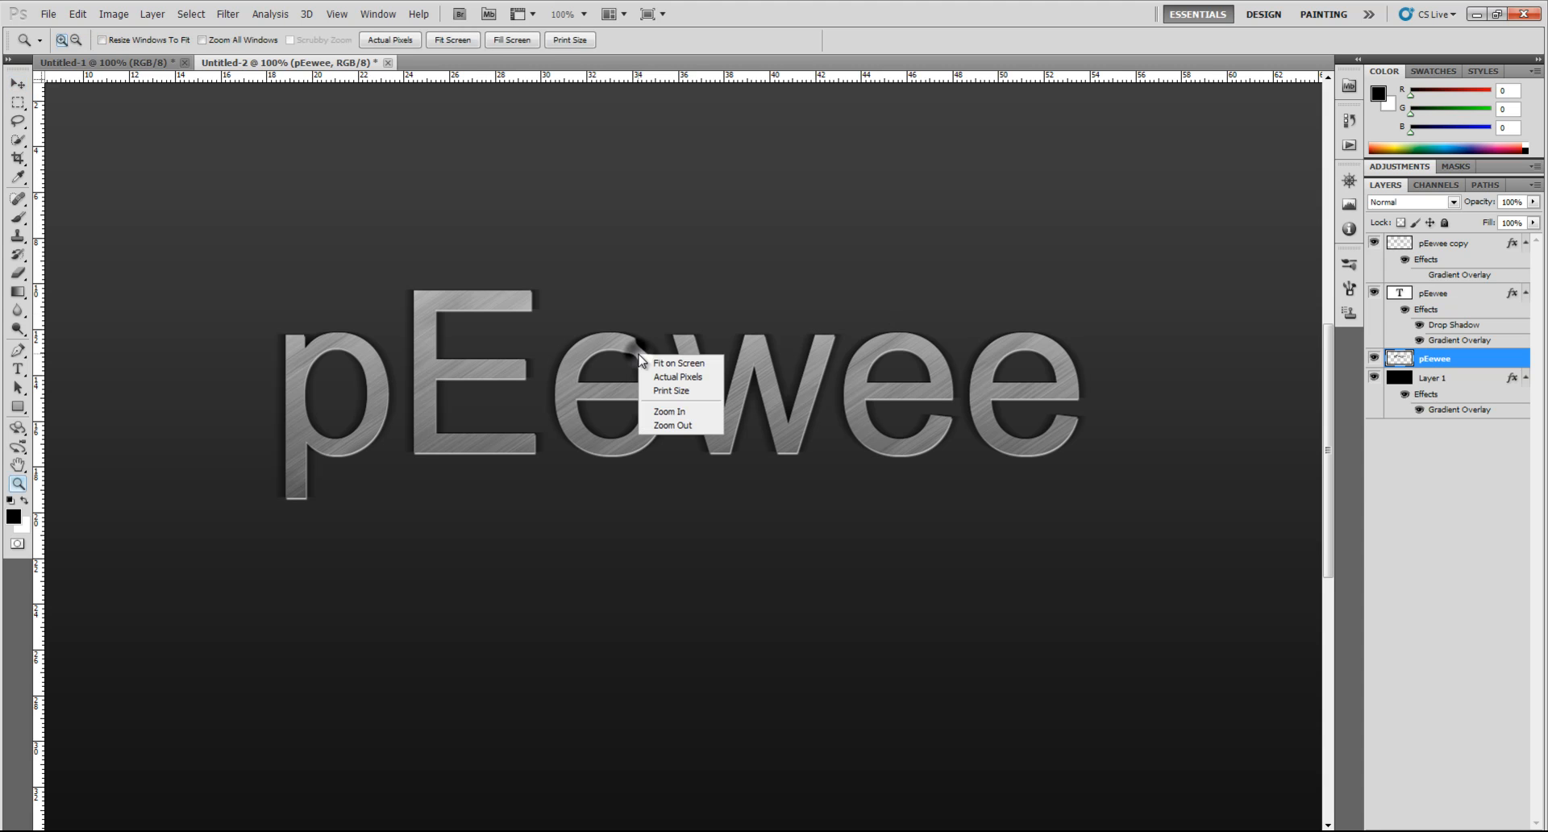
pyautogui.click(677, 364)
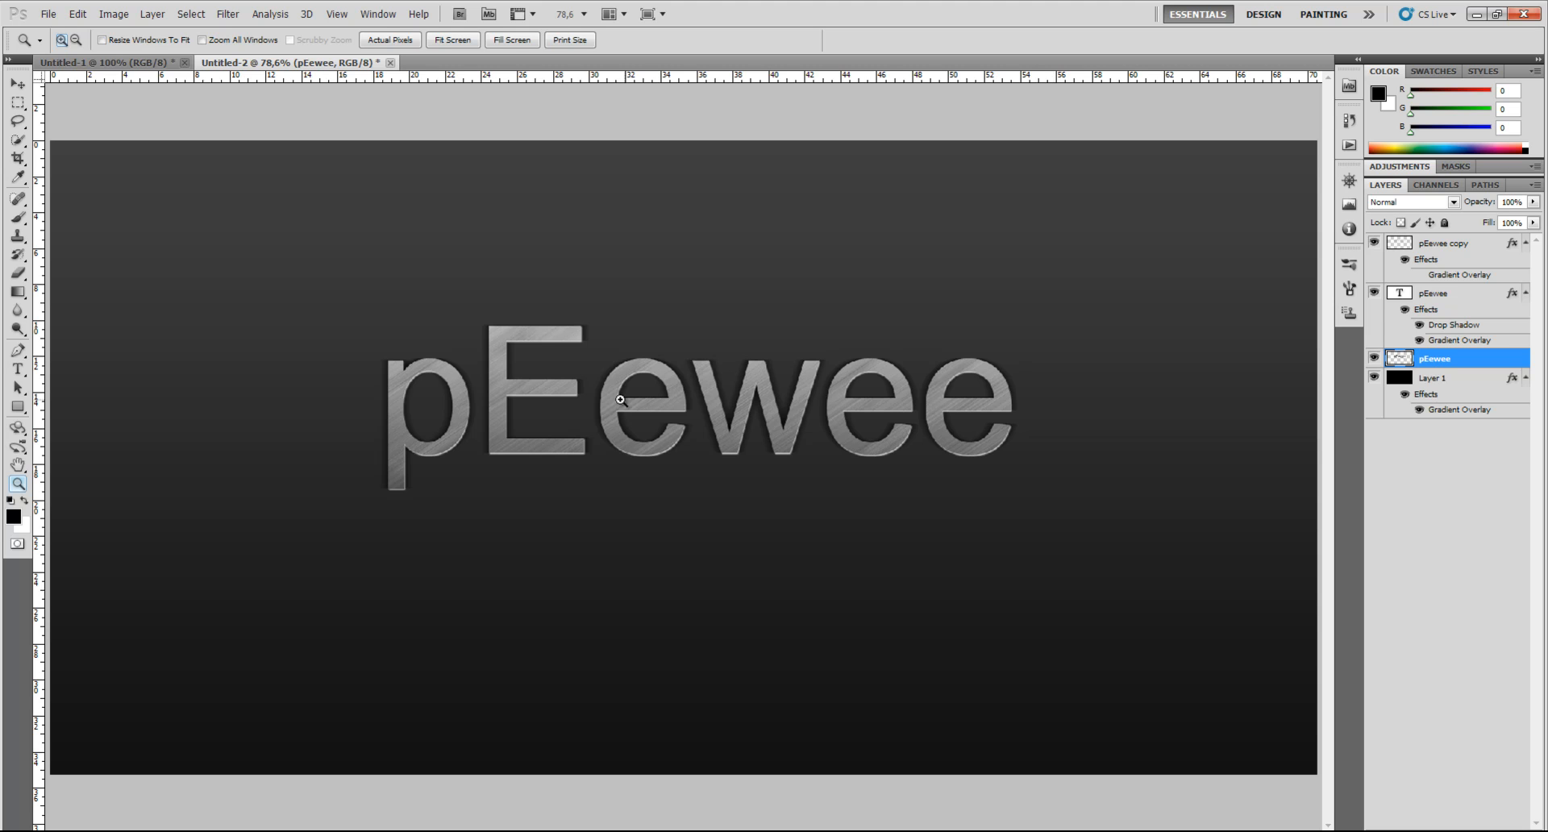
pyautogui.click(18, 102)
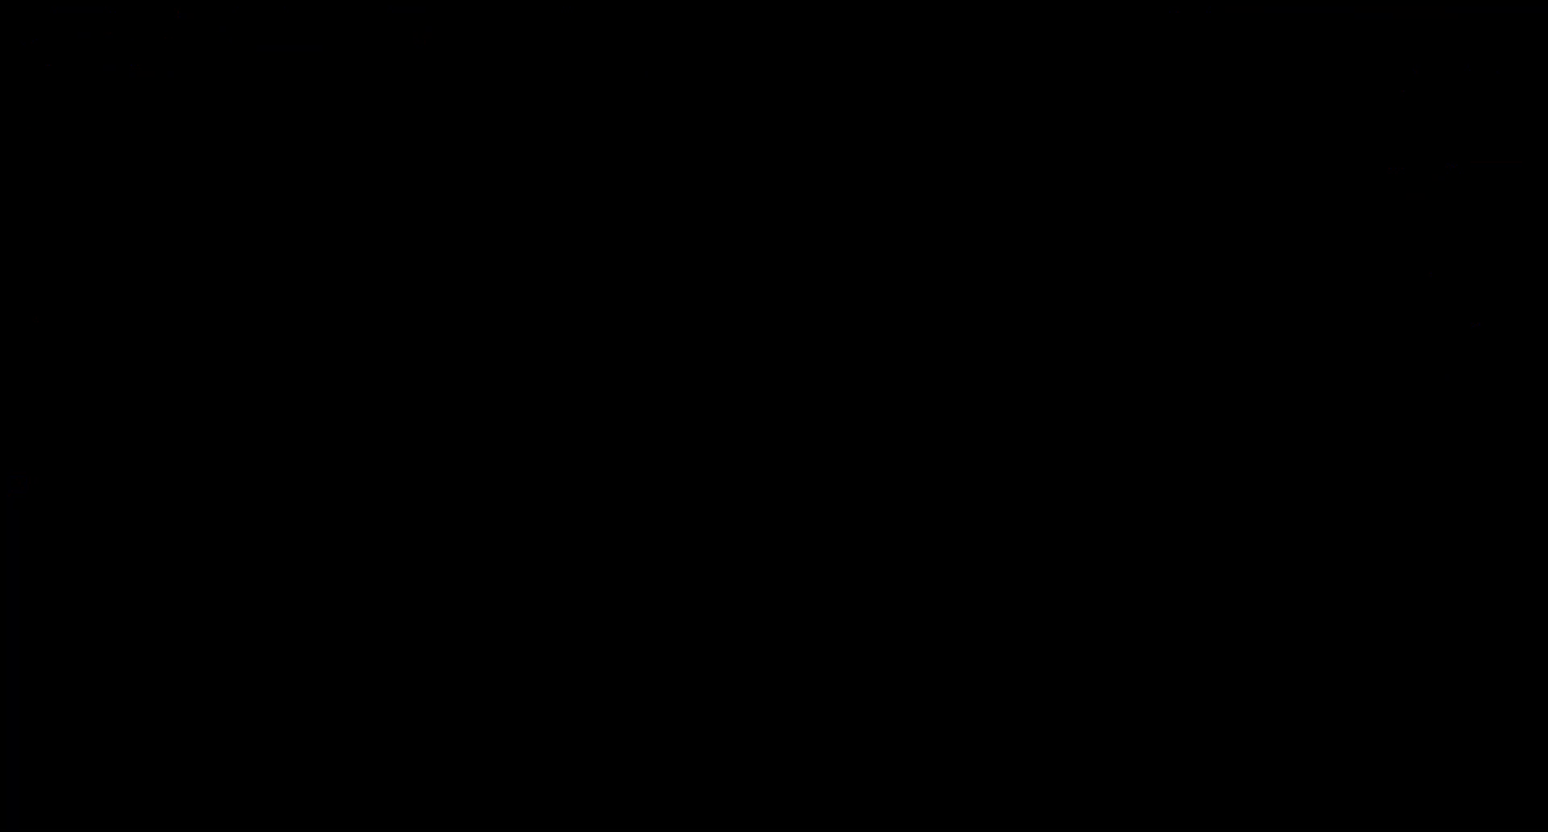